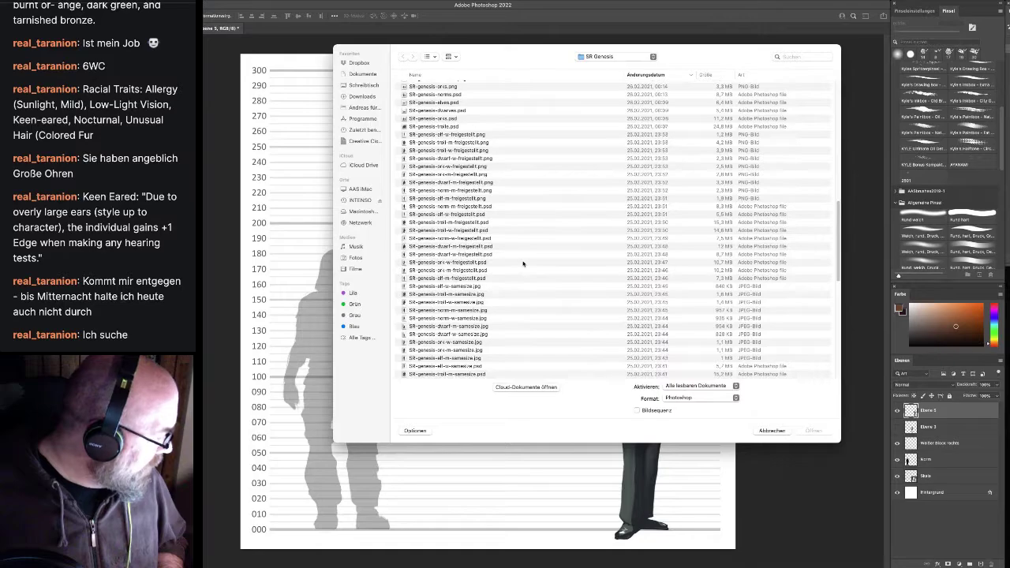
# Open SR-genesis-elf-m-samescale.psd from the SR Genesis folder and return to the height chart document
pyautogui.scroll(-3, 499, 237)
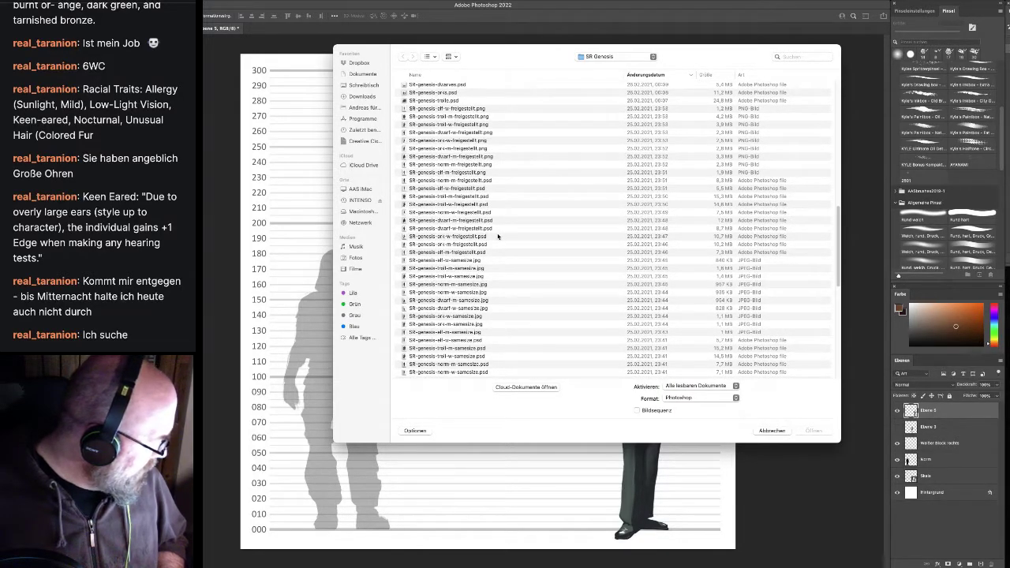
pyautogui.scroll(-5, 498, 236)
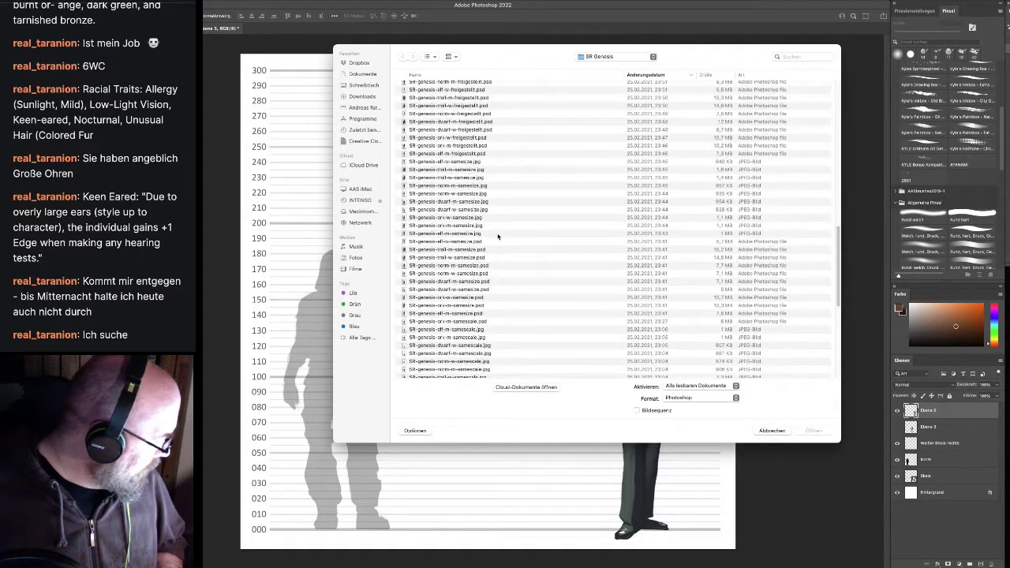
pyautogui.scroll(3, 498, 236)
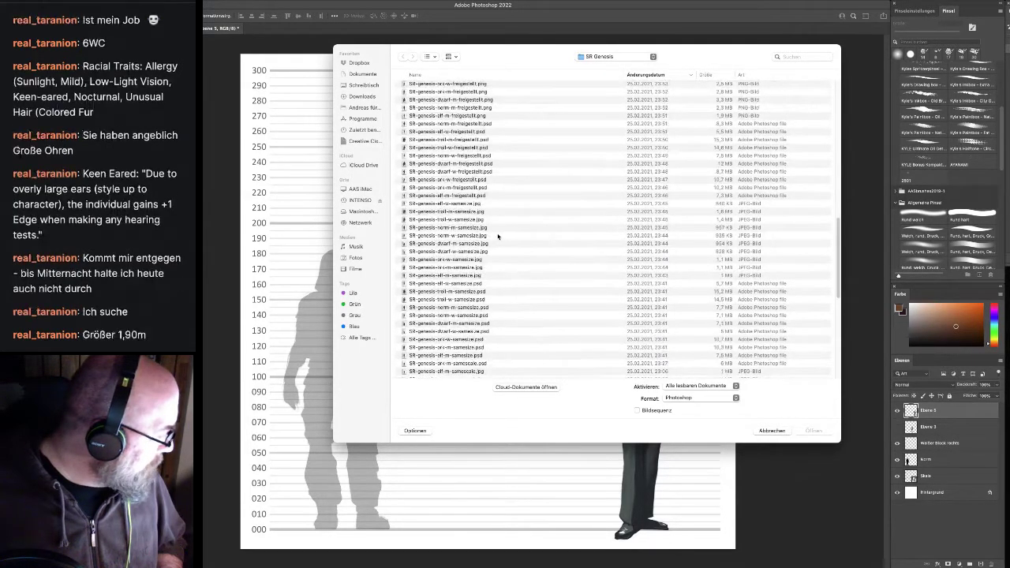
pyautogui.scroll(3, 498, 237)
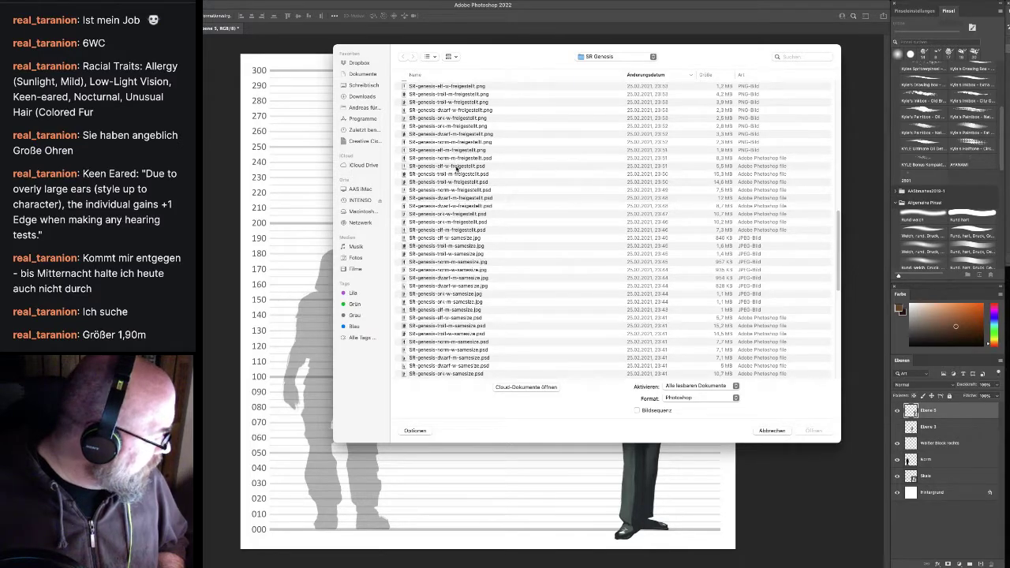
pyautogui.click(456, 230)
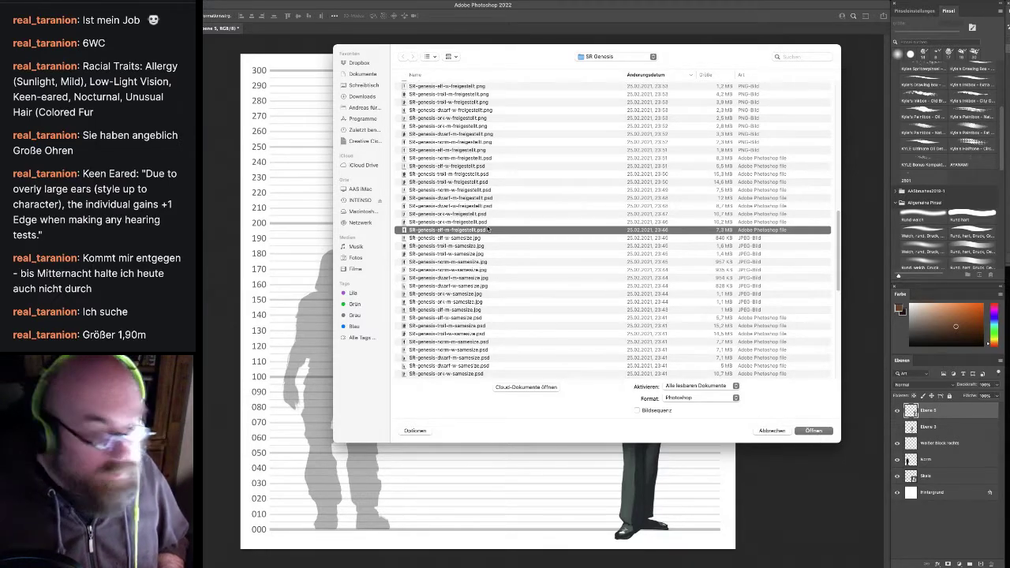
pyautogui.scroll(-2, 482, 227)
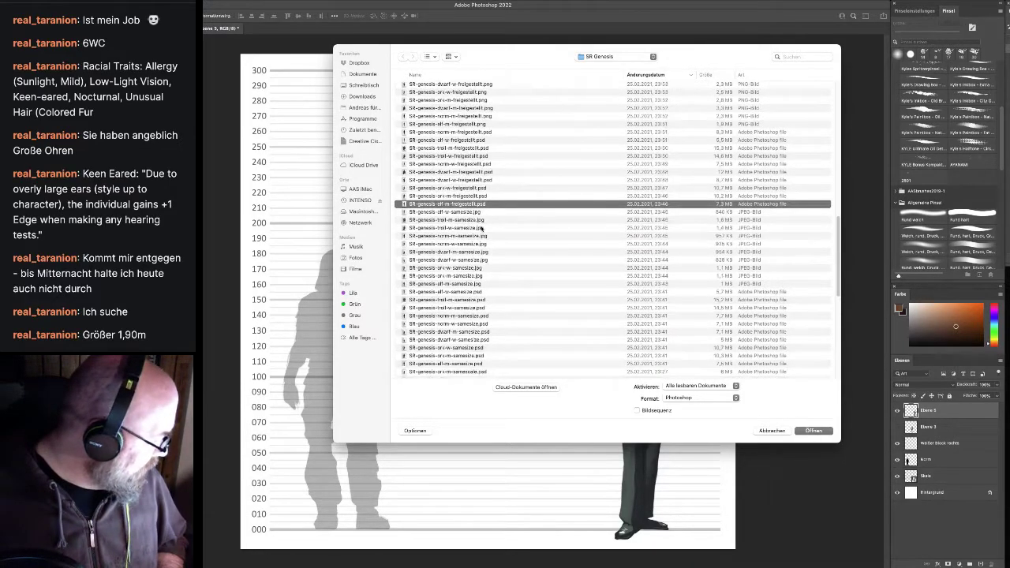
pyautogui.scroll(-1, 482, 236)
pyautogui.click(459, 276)
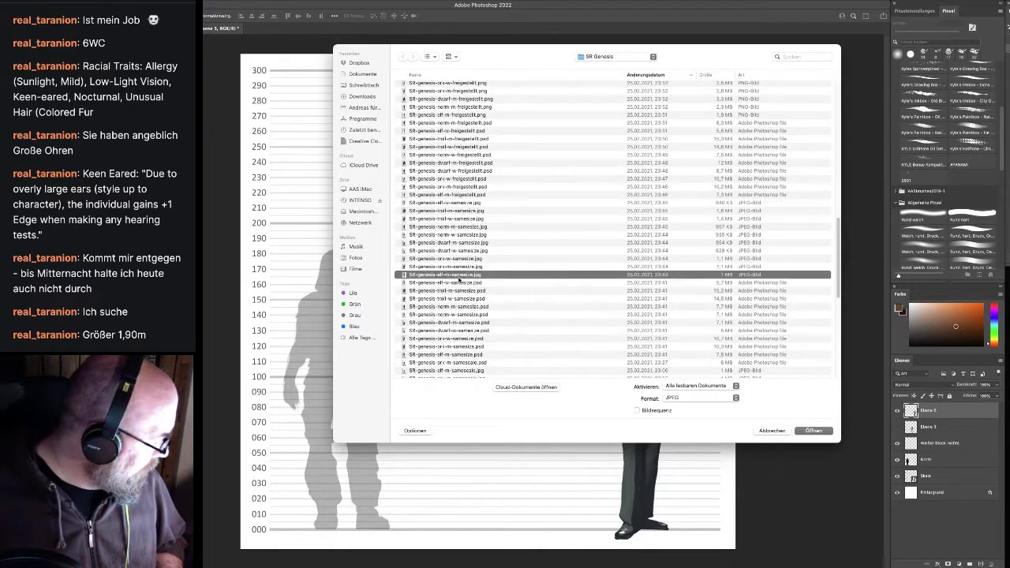
pyautogui.scroll(-5, 489, 291)
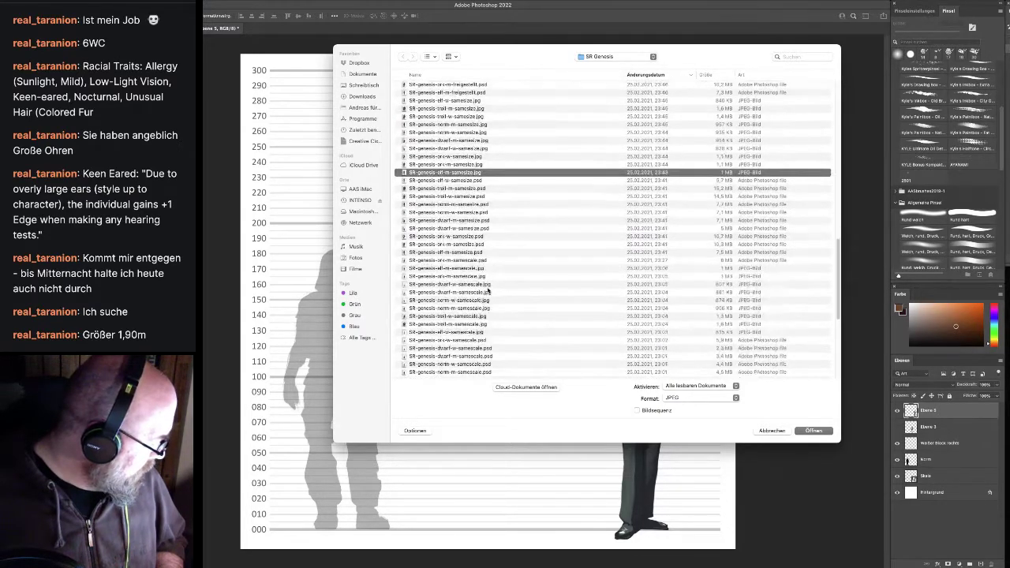
pyautogui.scroll(-6, 488, 291)
pyautogui.scroll(-7, 488, 291)
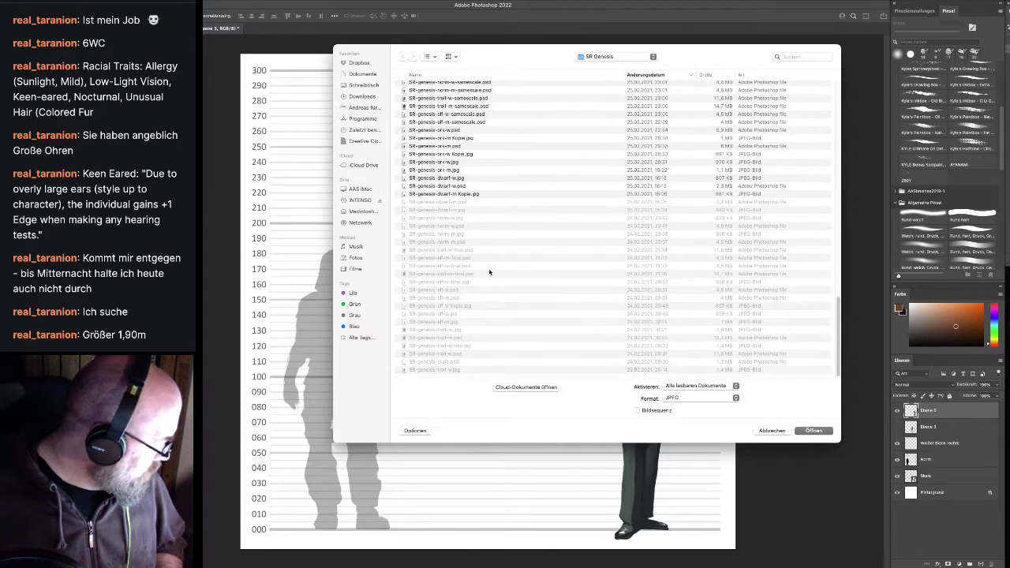
pyautogui.scroll(10, 489, 273)
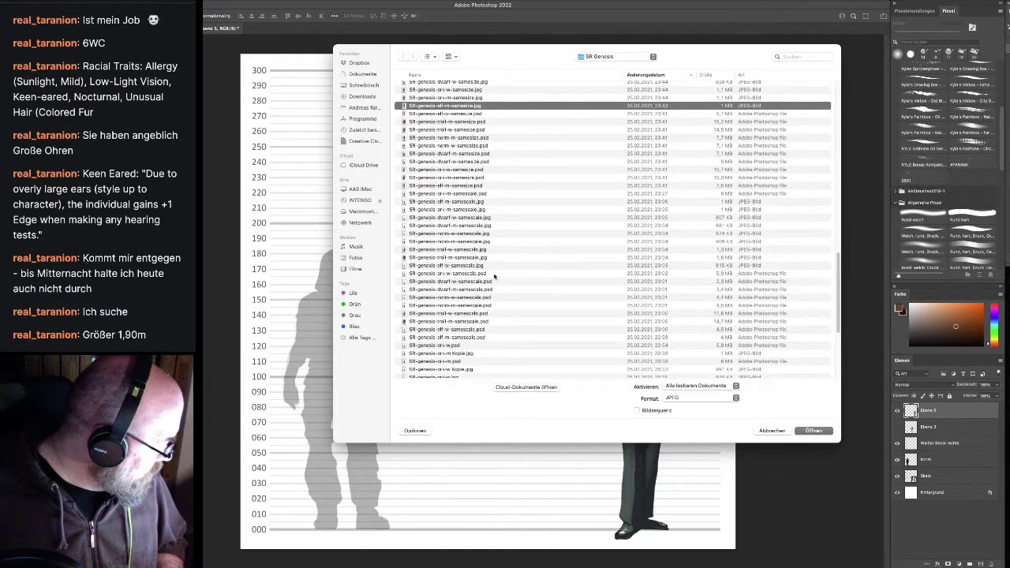
pyautogui.click(461, 338)
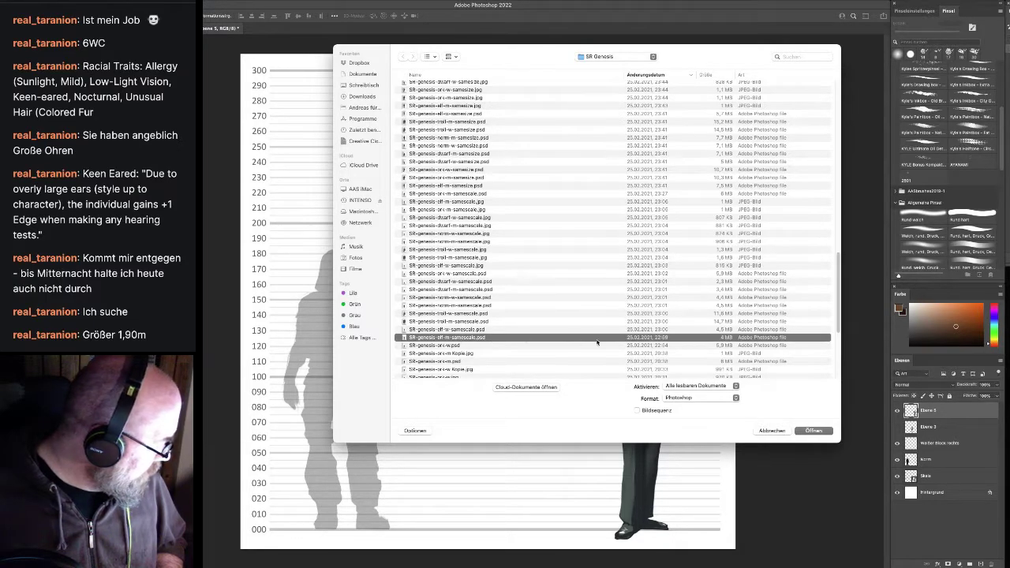
pyautogui.click(814, 431)
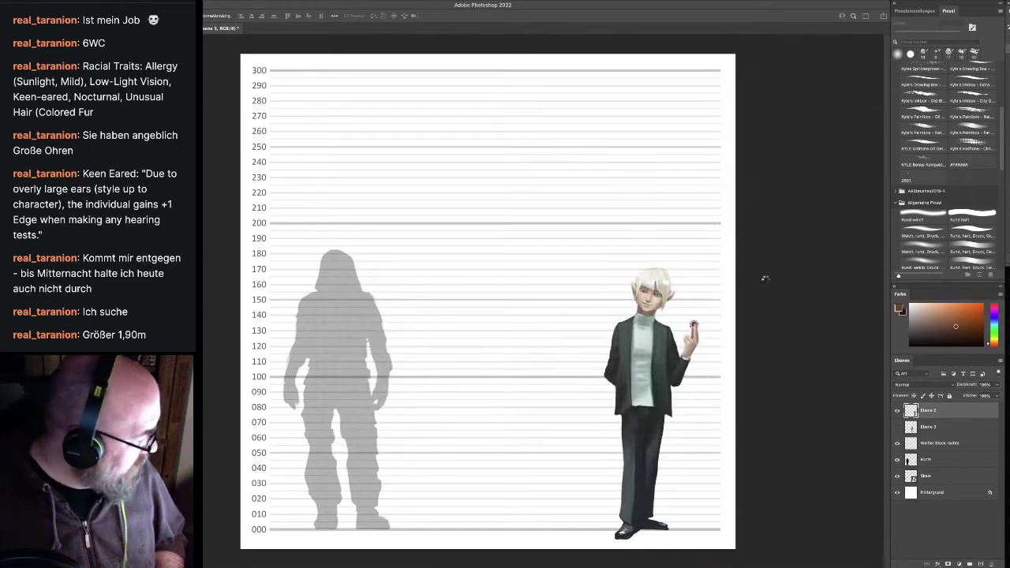
pyautogui.scroll(3, 677, 273)
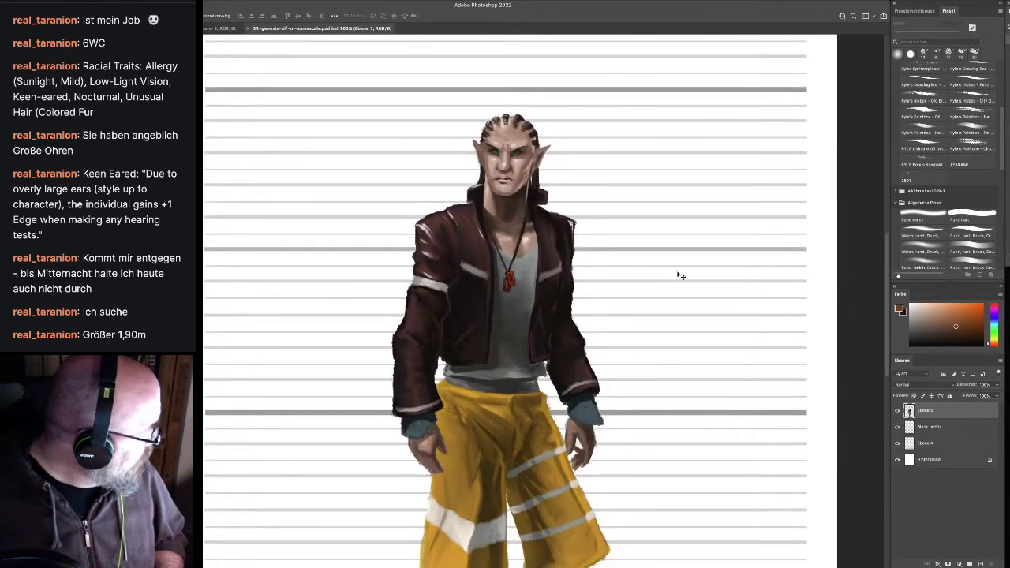
pyautogui.click(223, 27)
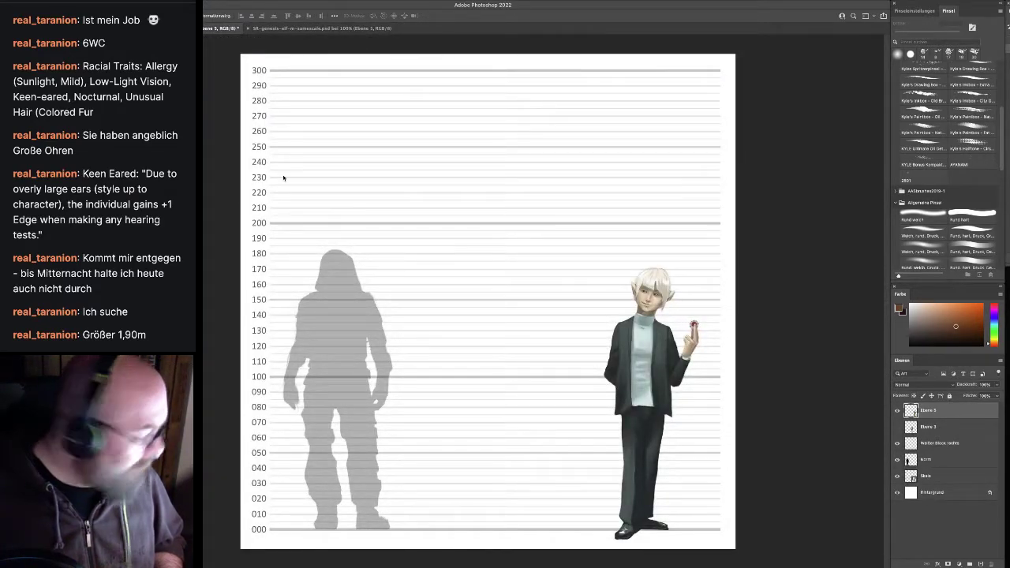
# Create a new layer above the blond elf's layer and set the brush colour to a near-black blue
pyautogui.press('b')
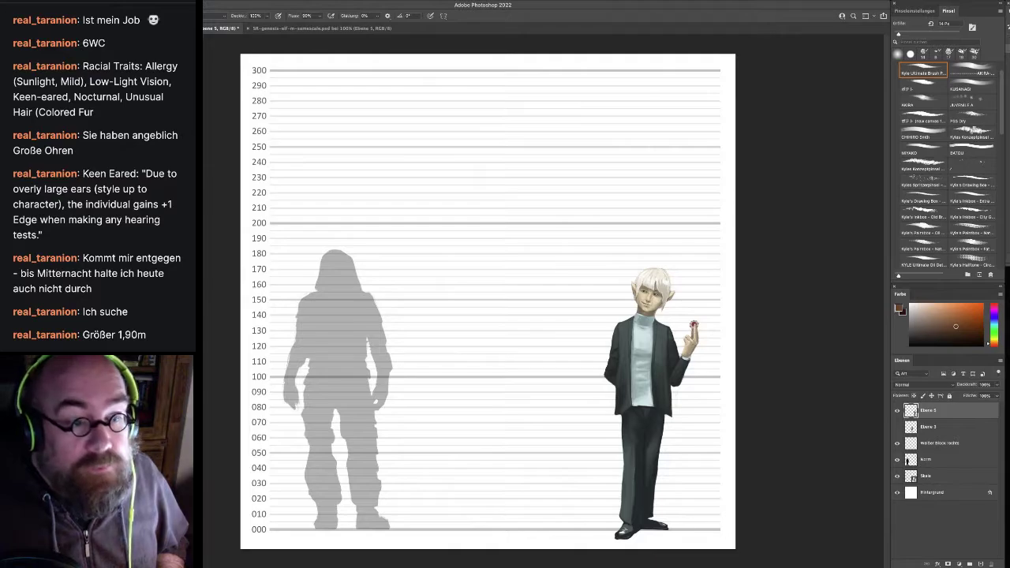
pyautogui.press('super+alt+shift+n')
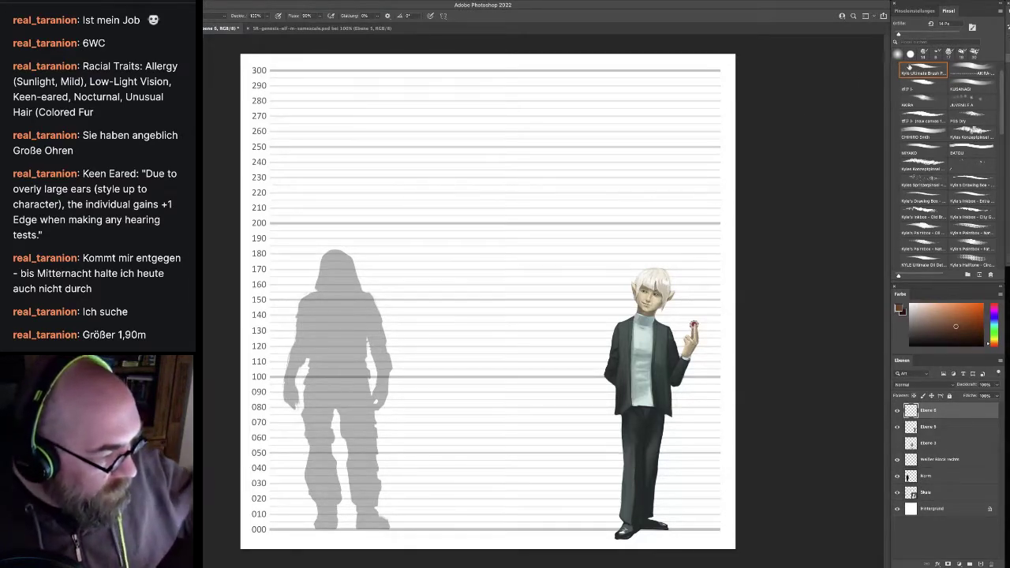
pyautogui.click(994, 323)
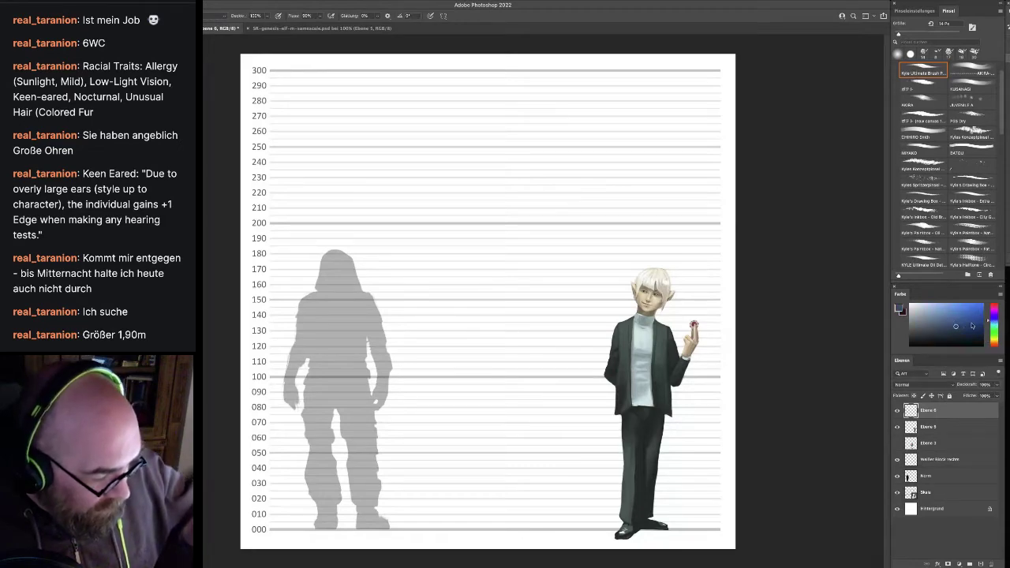
pyautogui.click(951, 340)
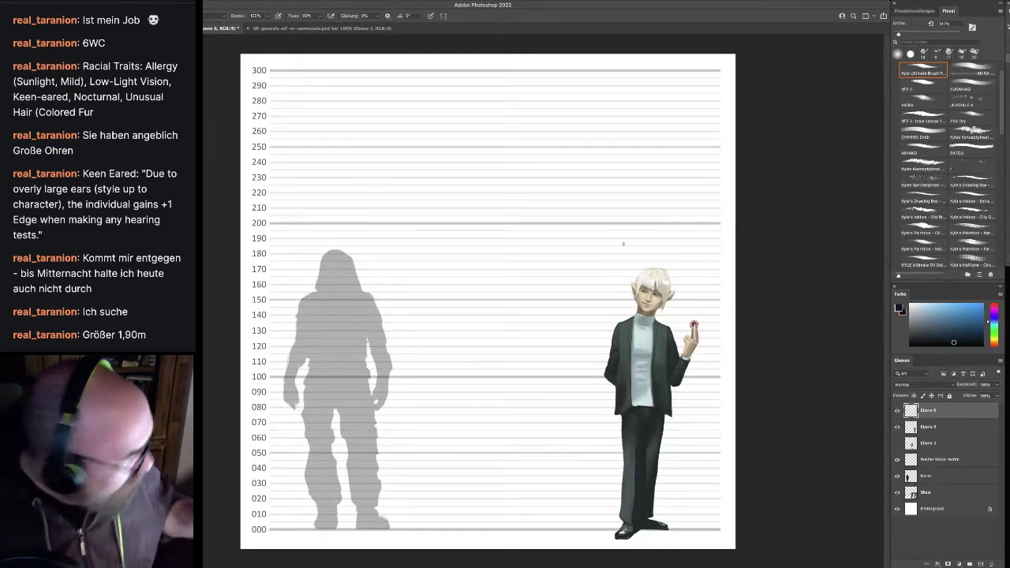
# Lower the brush opacity to 62%
pyautogui.click(267, 17)
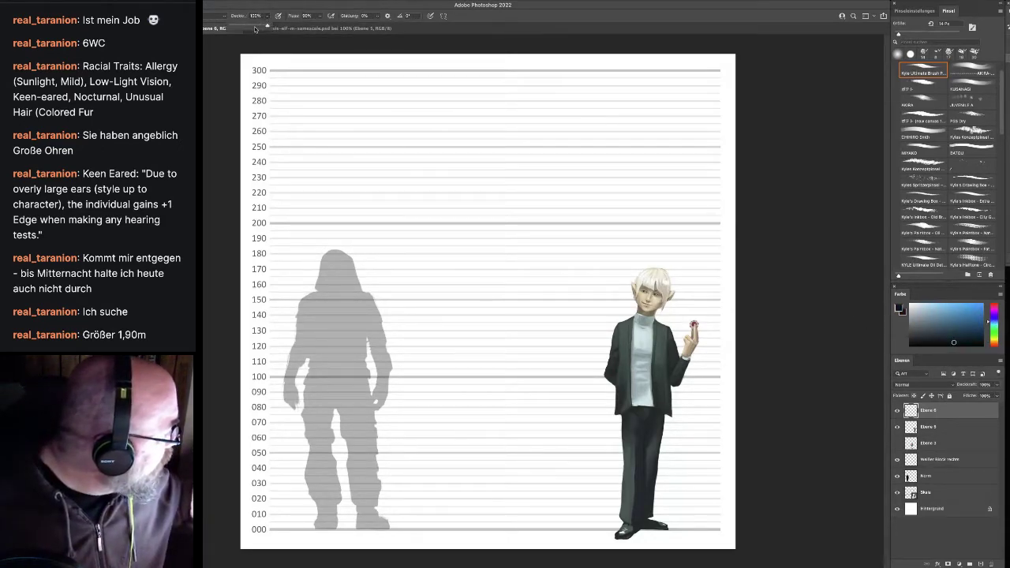
pyautogui.click(249, 26)
pyautogui.moveTo(249, 27); pyautogui.dragTo(253, 26)
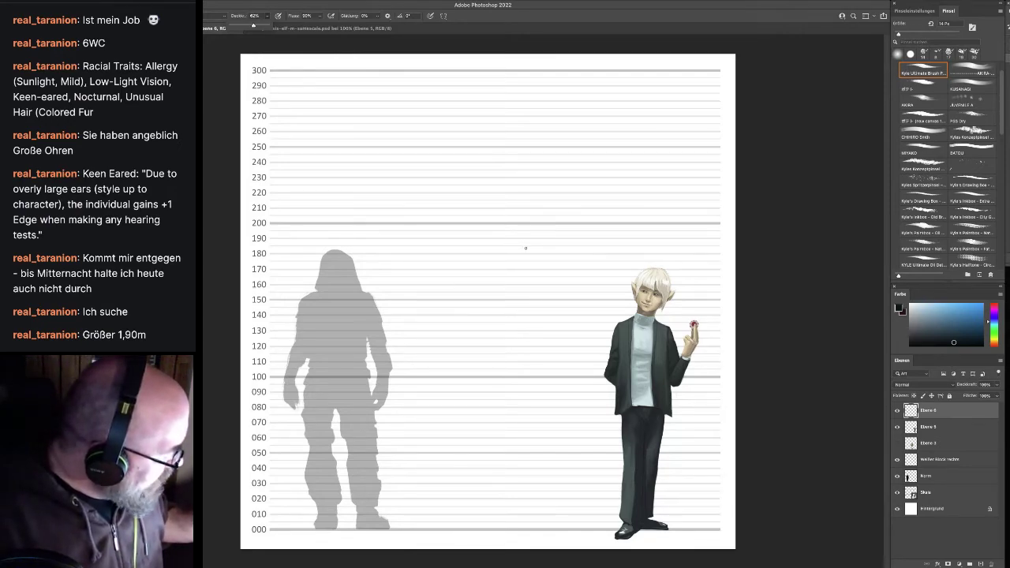
# Sketch a standing figure's head, rib cage, pelvis and shoulders between the silhouette and the elf, with the head reaching about the 190 line
pyautogui.moveTo(527, 242)
pyautogui.mouseDown()
pyautogui.moveTo(515, 272)
pyautogui.moveTo(520, 241)
pyautogui.moveTo(502, 251)
pyautogui.moveTo(519, 277)
pyautogui.moveTo(508, 293)
pyautogui.moveTo(531, 297)
pyautogui.moveTo(529, 347)
pyautogui.mouseUp()
pyautogui.moveTo(537, 318); pyautogui.dragTo(525, 351)
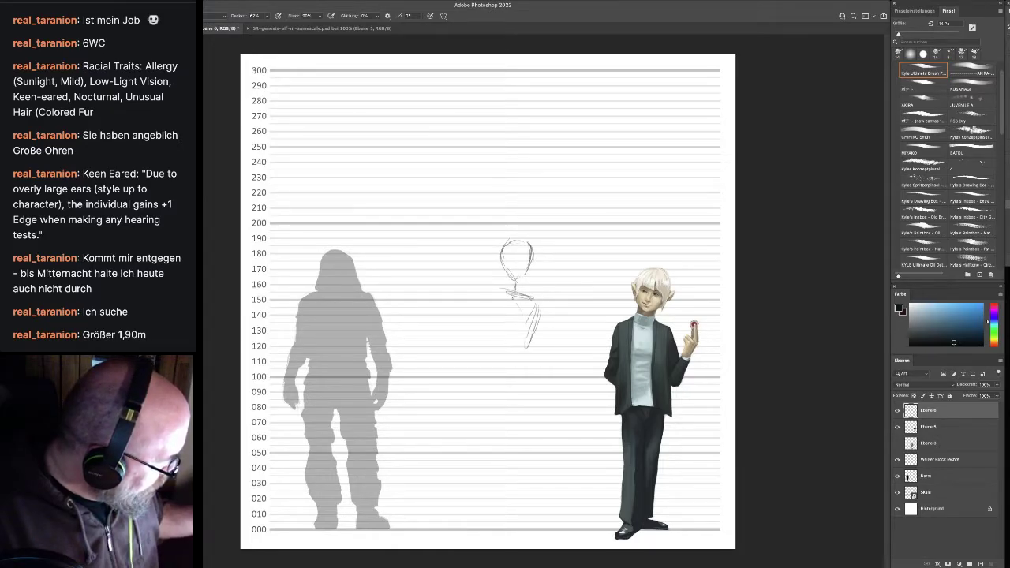
pyautogui.moveTo(497, 289)
pyautogui.mouseDown()
pyautogui.moveTo(487, 352)
pyautogui.moveTo(523, 359)
pyautogui.moveTo(525, 386)
pyautogui.moveTo(491, 388)
pyautogui.mouseUp()
pyautogui.moveTo(485, 358)
pyautogui.mouseDown()
pyautogui.moveTo(496, 390)
pyautogui.moveTo(518, 385)
pyautogui.mouseUp()
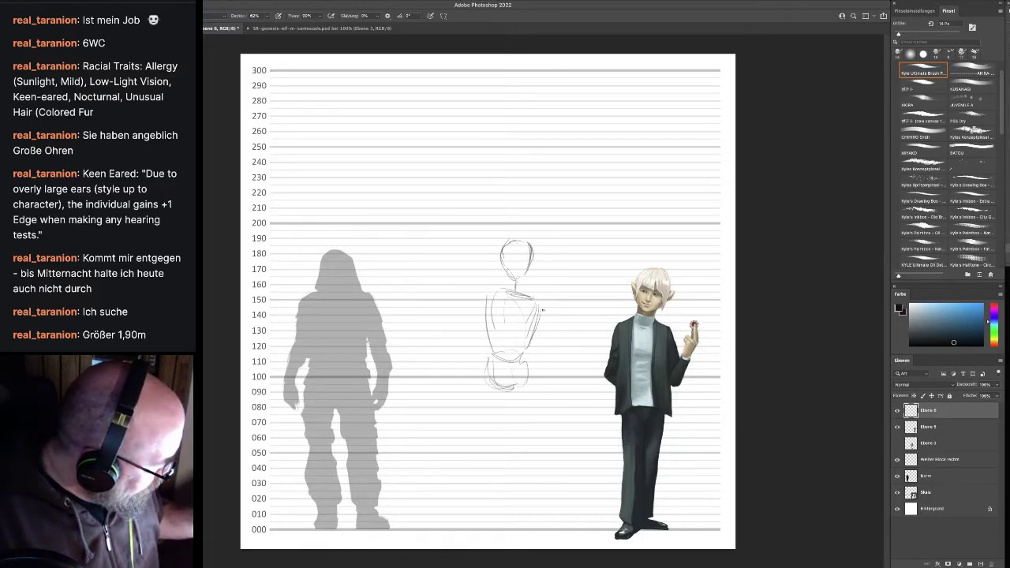
pyautogui.moveTo(547, 306); pyautogui.dragTo(548, 323)
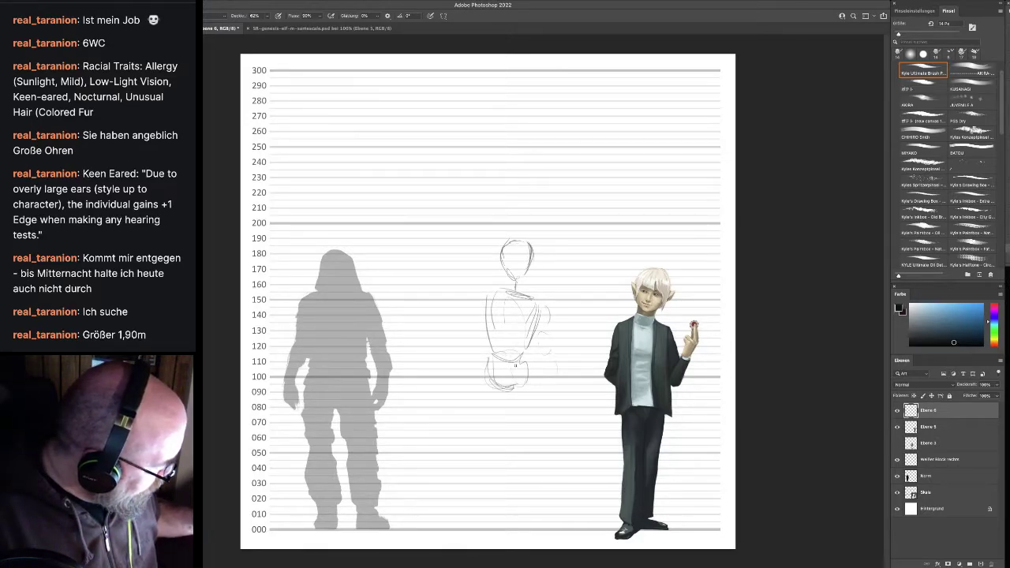
pyautogui.moveTo(482, 290); pyautogui.dragTo(477, 304)
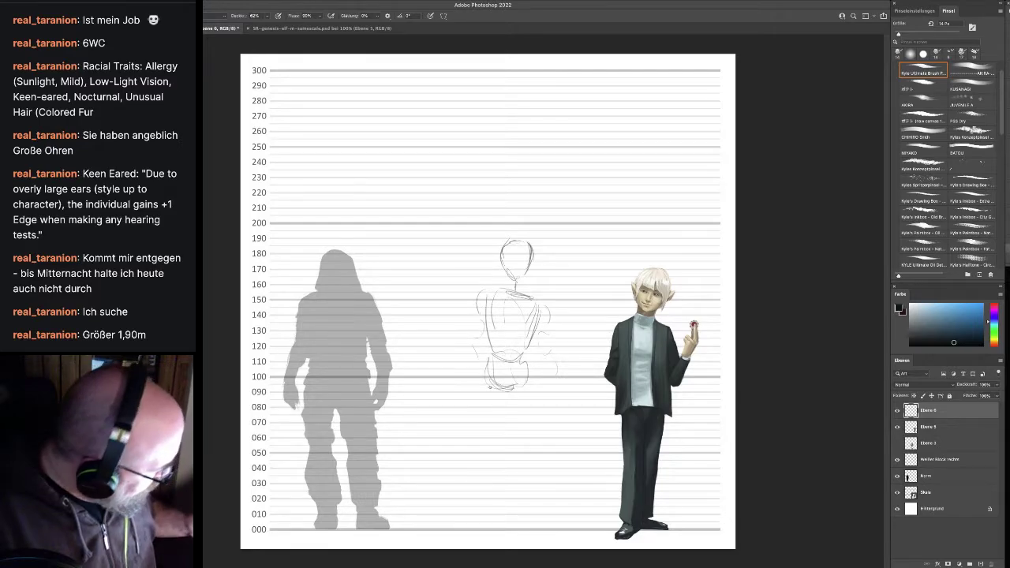
# Sketch both legs with knee joints and feet from the pelvis down to about the 000 line
pyautogui.moveTo(529, 392)
pyautogui.mouseDown()
pyautogui.moveTo(523, 419)
pyautogui.moveTo(518, 377)
pyautogui.moveTo(521, 447)
pyautogui.moveTo(516, 407)
pyautogui.moveTo(514, 450)
pyautogui.mouseUp()
pyautogui.moveTo(516, 411); pyautogui.dragTo(515, 450)
pyautogui.moveTo(515, 442)
pyautogui.mouseDown()
pyautogui.moveTo(520, 517)
pyautogui.moveTo(506, 518)
pyautogui.mouseUp()
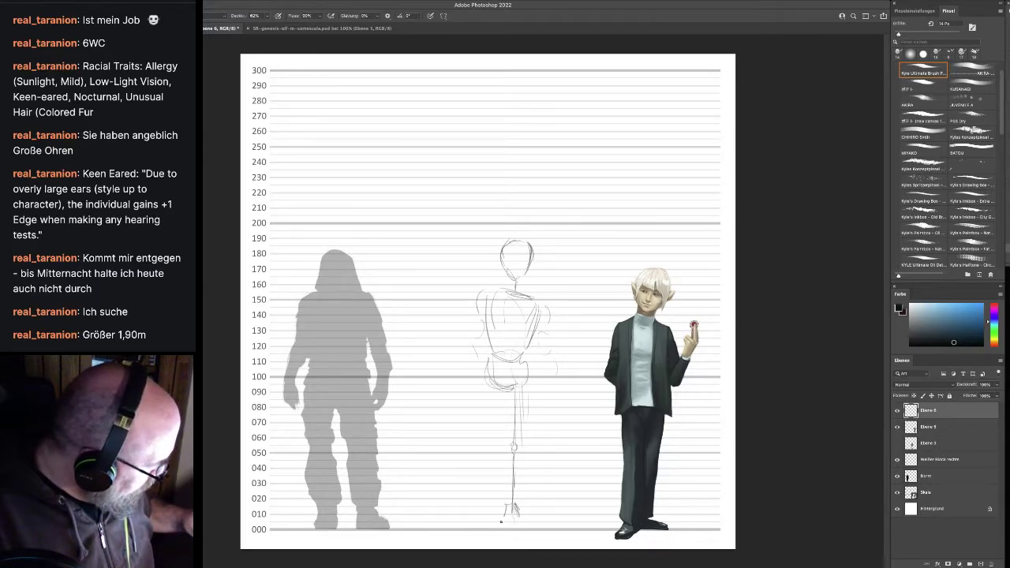
pyautogui.moveTo(491, 394)
pyautogui.mouseDown()
pyautogui.moveTo(488, 368)
pyautogui.moveTo(482, 440)
pyautogui.mouseUp()
pyautogui.moveTo(489, 386)
pyautogui.mouseDown()
pyautogui.moveTo(481, 449)
pyautogui.moveTo(498, 500)
pyautogui.moveTo(476, 522)
pyautogui.moveTo(523, 527)
pyautogui.moveTo(483, 523)
pyautogui.mouseUp()
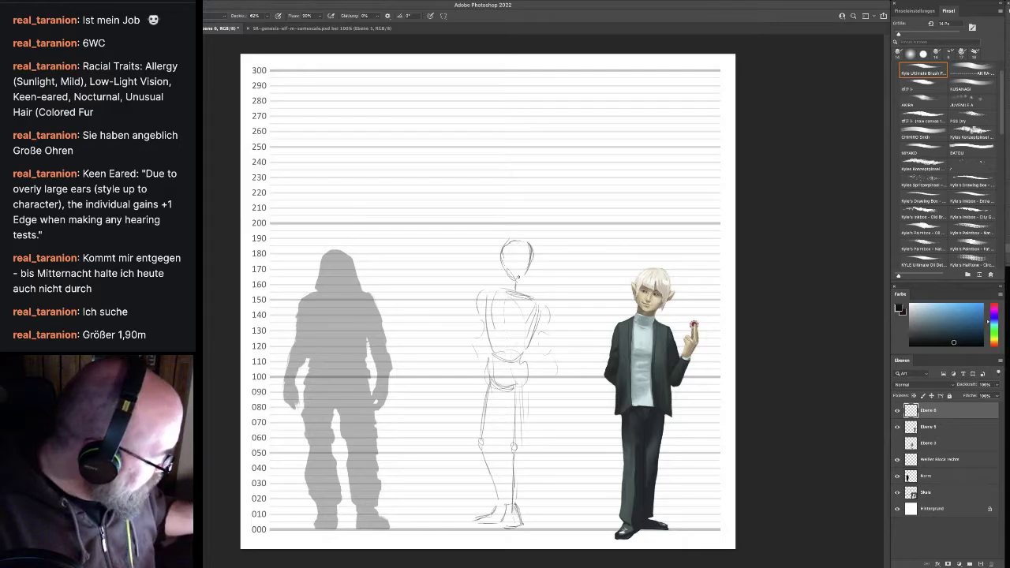
# Sketch the shoulder line, arm and hand on the side facing the elf, plus the shape hanging below that hand
pyautogui.moveTo(526, 271); pyautogui.dragTo(519, 278)
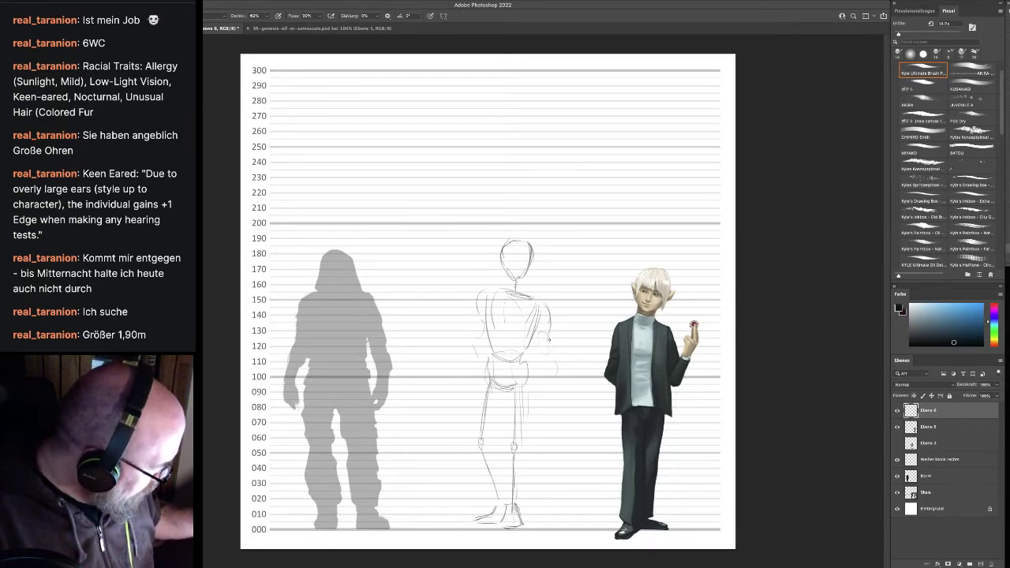
pyautogui.moveTo(535, 340); pyautogui.dragTo(533, 356)
pyautogui.moveTo(549, 338); pyautogui.dragTo(554, 395)
pyautogui.moveTo(533, 357); pyautogui.dragTo(541, 400)
pyautogui.moveTo(543, 398)
pyautogui.mouseDown()
pyautogui.moveTo(550, 393)
pyautogui.moveTo(550, 408)
pyautogui.moveTo(542, 397)
pyautogui.mouseUp()
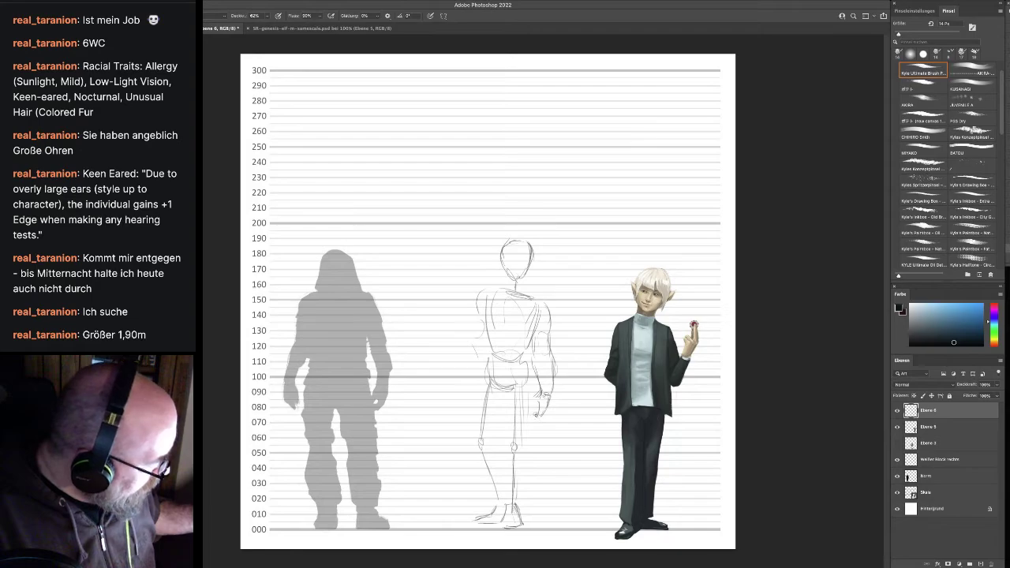
pyautogui.moveTo(536, 398)
pyautogui.mouseDown()
pyautogui.moveTo(544, 438)
pyautogui.moveTo(530, 444)
pyautogui.mouseUp()
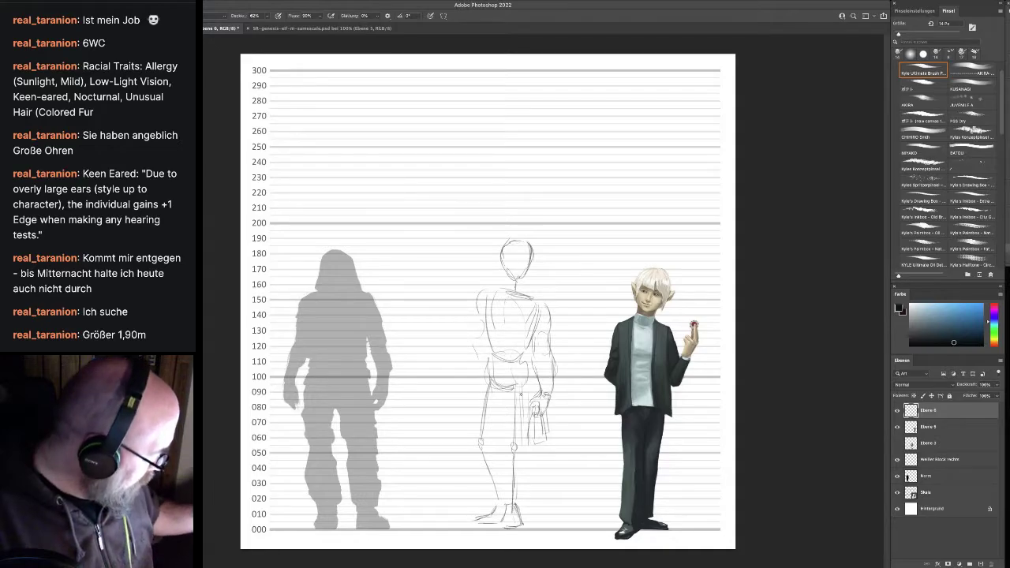
# Outline the trouser legs around the leg construction lines and add a hem line across the upper thighs
pyautogui.moveTo(525, 373); pyautogui.dragTo(526, 432)
pyautogui.moveTo(502, 382); pyautogui.dragTo(508, 442)
pyautogui.moveTo(502, 408); pyautogui.dragTo(510, 495)
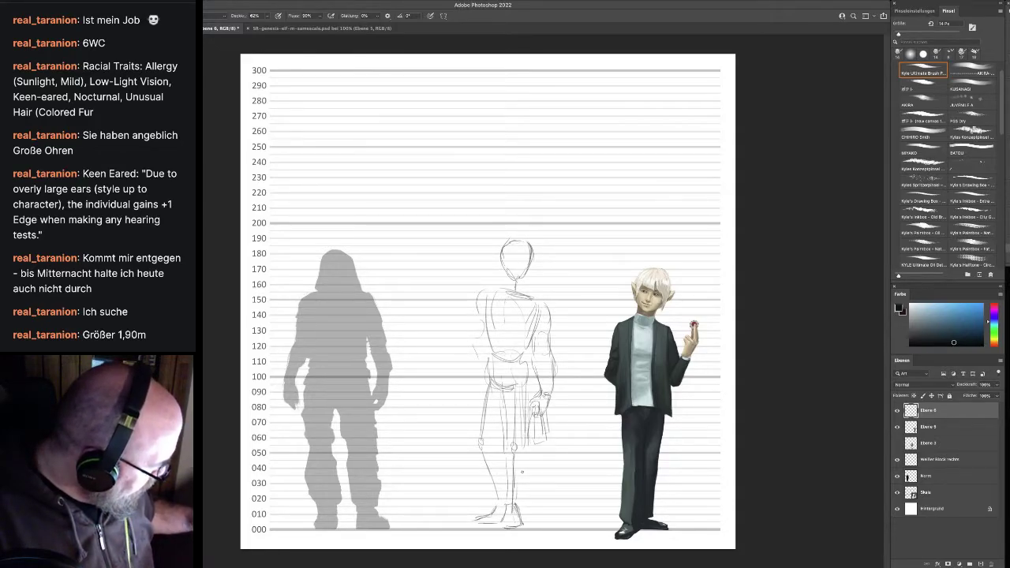
pyautogui.moveTo(522, 456); pyautogui.dragTo(521, 503)
pyautogui.moveTo(501, 412)
pyautogui.mouseDown()
pyautogui.moveTo(504, 500)
pyautogui.moveTo(491, 509)
pyautogui.moveTo(475, 450)
pyautogui.moveTo(479, 402)
pyautogui.mouseUp()
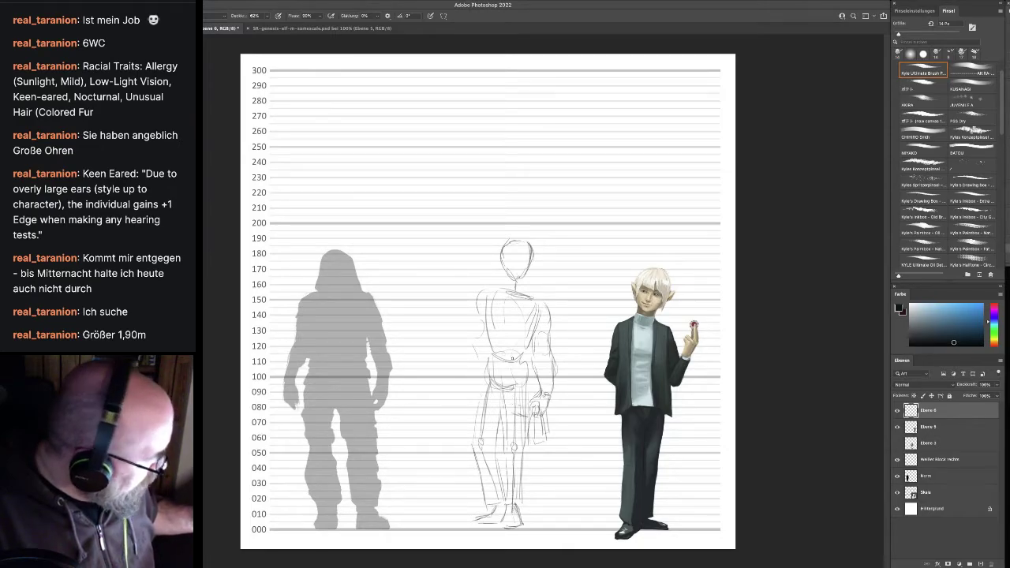
# Draw the neck, collar and garment lines over the figure's chest and waist
pyautogui.moveTo(513, 298)
pyautogui.mouseDown()
pyautogui.moveTo(529, 316)
pyautogui.moveTo(504, 316)
pyautogui.moveTo(530, 328)
pyautogui.moveTo(531, 341)
pyautogui.mouseUp()
pyautogui.moveTo(493, 291)
pyautogui.mouseDown()
pyautogui.moveTo(490, 323)
pyautogui.moveTo(530, 339)
pyautogui.moveTo(533, 396)
pyautogui.moveTo(484, 402)
pyautogui.mouseUp()
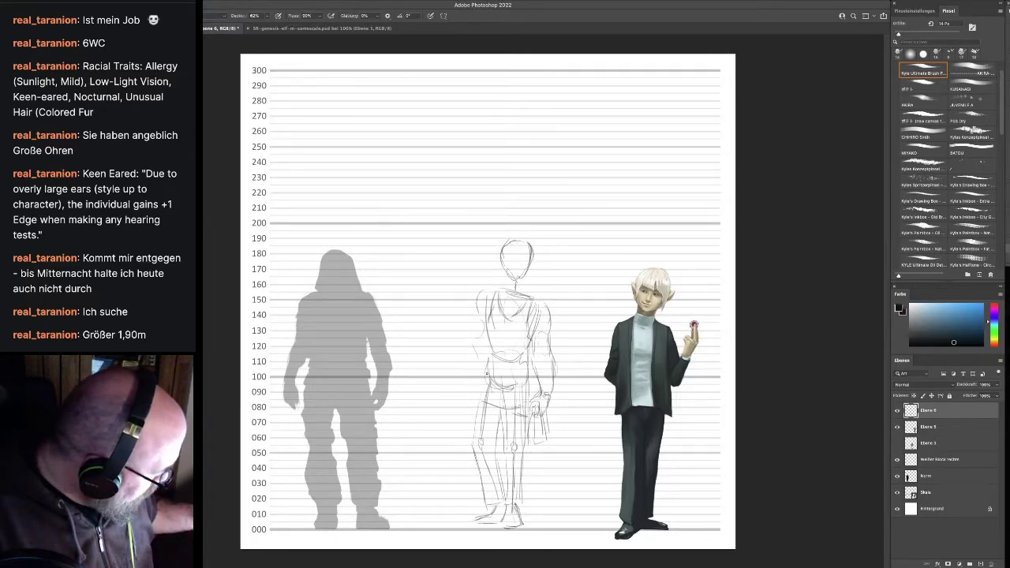
pyautogui.moveTo(488, 341)
pyautogui.mouseDown()
pyautogui.moveTo(484, 398)
pyautogui.moveTo(483, 369)
pyautogui.mouseUp()
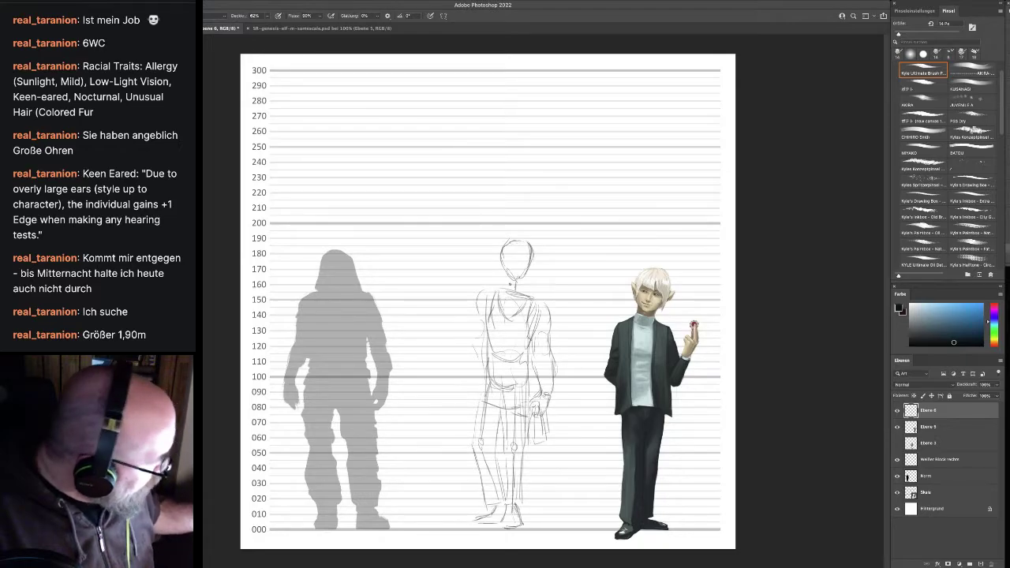
pyautogui.moveTo(521, 279)
pyautogui.mouseDown()
pyautogui.moveTo(522, 297)
pyautogui.moveTo(509, 291)
pyautogui.moveTo(516, 303)
pyautogui.moveTo(496, 296)
pyautogui.mouseUp()
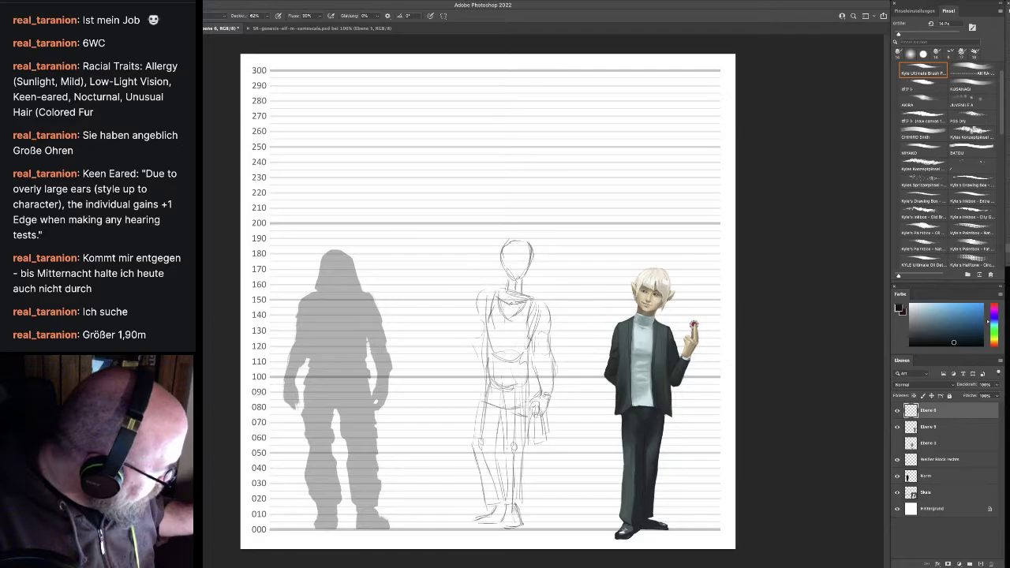
pyautogui.moveTo(529, 332); pyautogui.dragTo(497, 329)
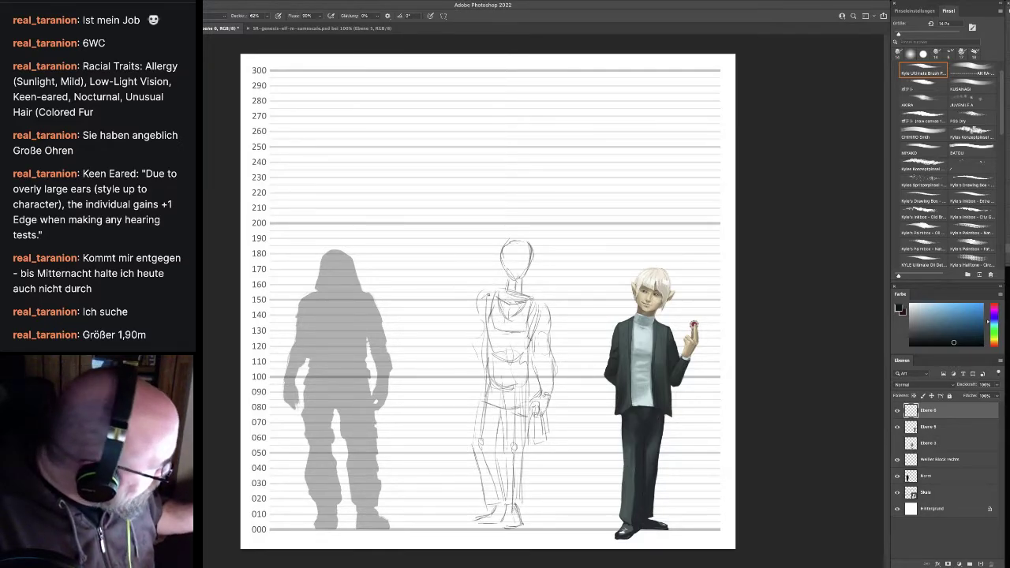
# Sketch the bent arm with its hand at the hip facing the silhouette, and give the head face guidelines and large pointed ears
pyautogui.moveTo(470, 304)
pyautogui.mouseDown()
pyautogui.moveTo(462, 347)
pyautogui.moveTo(484, 332)
pyautogui.moveTo(477, 345)
pyautogui.moveTo(483, 330)
pyautogui.moveTo(479, 355)
pyautogui.moveTo(474, 347)
pyautogui.moveTo(484, 363)
pyautogui.moveTo(465, 338)
pyautogui.moveTo(463, 369)
pyautogui.mouseUp()
pyautogui.moveTo(478, 349)
pyautogui.mouseDown()
pyautogui.moveTo(471, 377)
pyautogui.moveTo(482, 395)
pyautogui.mouseUp()
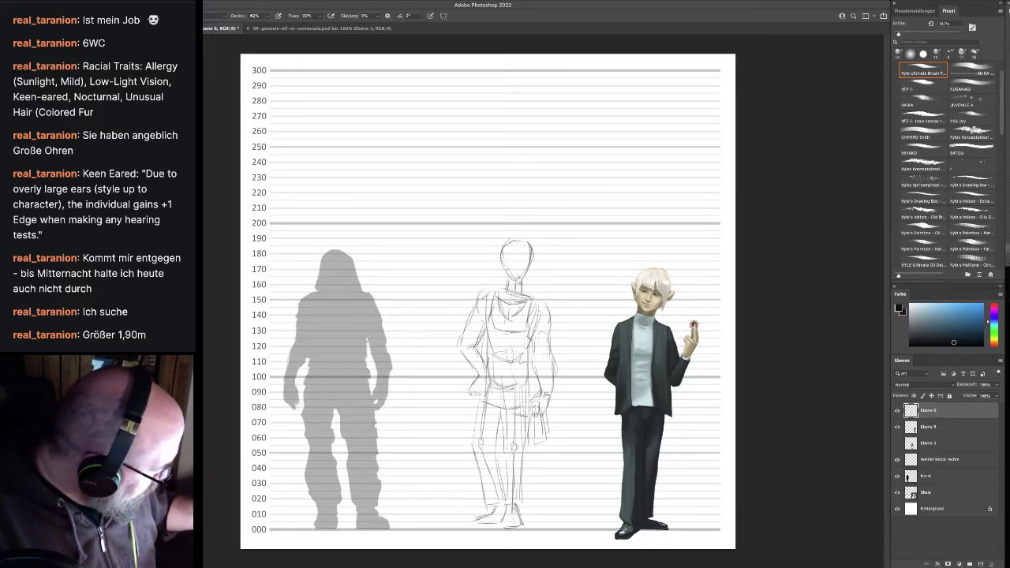
pyautogui.moveTo(524, 276)
pyautogui.mouseDown()
pyautogui.moveTo(518, 283)
pyautogui.moveTo(531, 261)
pyautogui.moveTo(524, 248)
pyautogui.moveTo(503, 257)
pyautogui.moveTo(512, 284)
pyautogui.mouseUp()
pyautogui.moveTo(516, 246)
pyautogui.mouseDown()
pyautogui.moveTo(518, 274)
pyautogui.moveTo(518, 232)
pyautogui.moveTo(534, 264)
pyautogui.mouseUp()
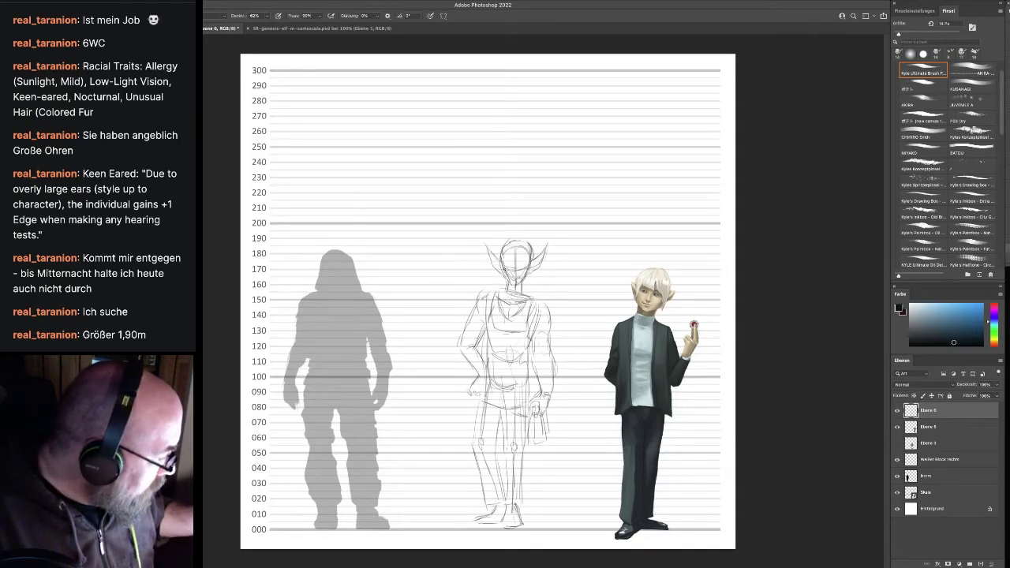
pyautogui.moveTo(487, 247); pyautogui.dragTo(496, 264)
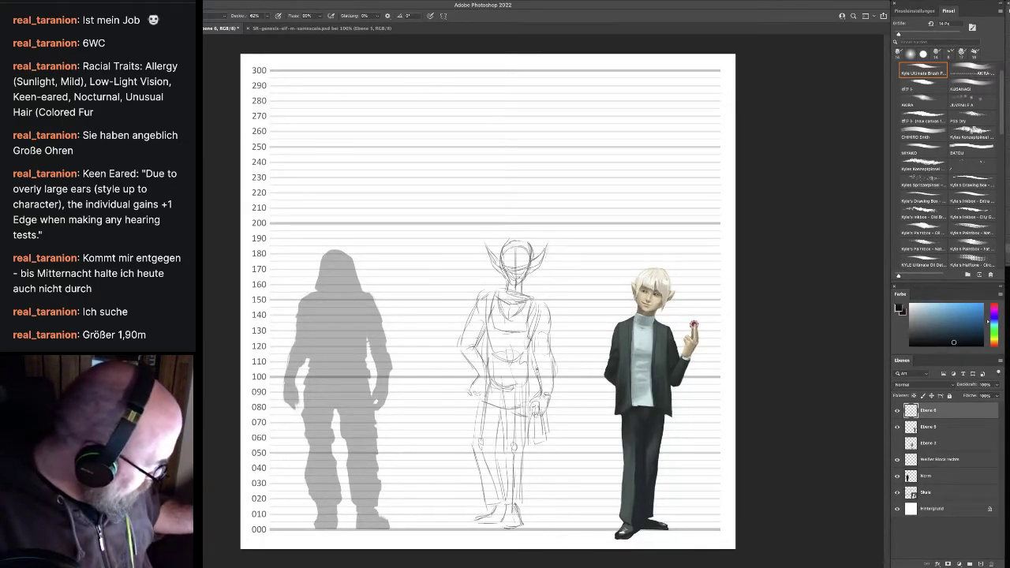
# Reinforce the contours of the arm facing the elf and the adjoining side of the torso down to the hip
pyautogui.moveTo(549, 348); pyautogui.dragTo(554, 390)
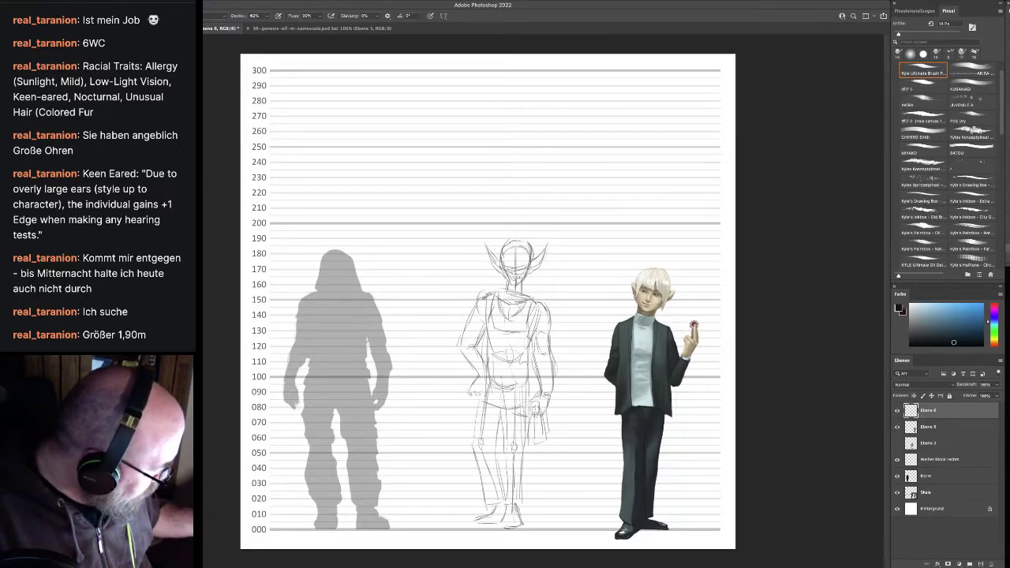
pyautogui.moveTo(488, 322)
pyautogui.mouseDown()
pyautogui.moveTo(478, 351)
pyautogui.moveTo(531, 376)
pyautogui.mouseUp()
pyautogui.moveTo(532, 374); pyautogui.dragTo(534, 401)
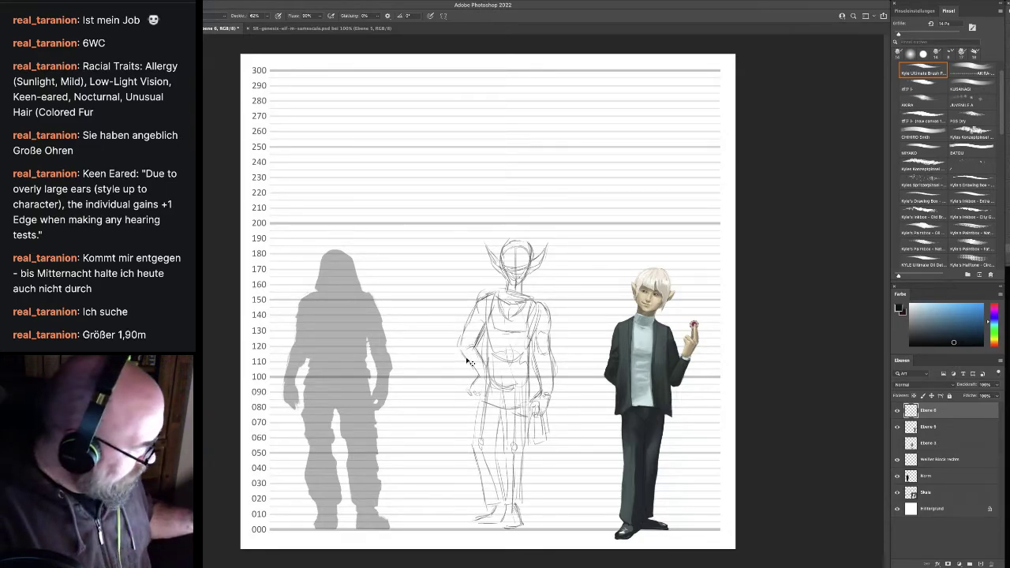
# Sketch slanted brows, narrow eyes, nose and mouth on the face and firm up the skull outline
pyautogui.scroll(2, 474, 344)
pyautogui.scroll(1, 474, 345)
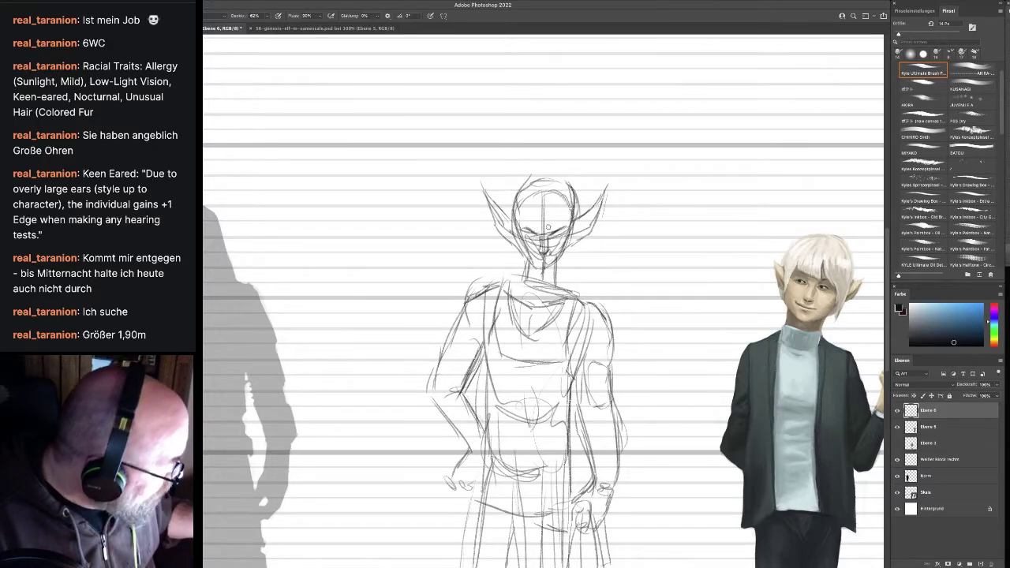
pyautogui.moveTo(558, 238); pyautogui.dragTo(562, 235)
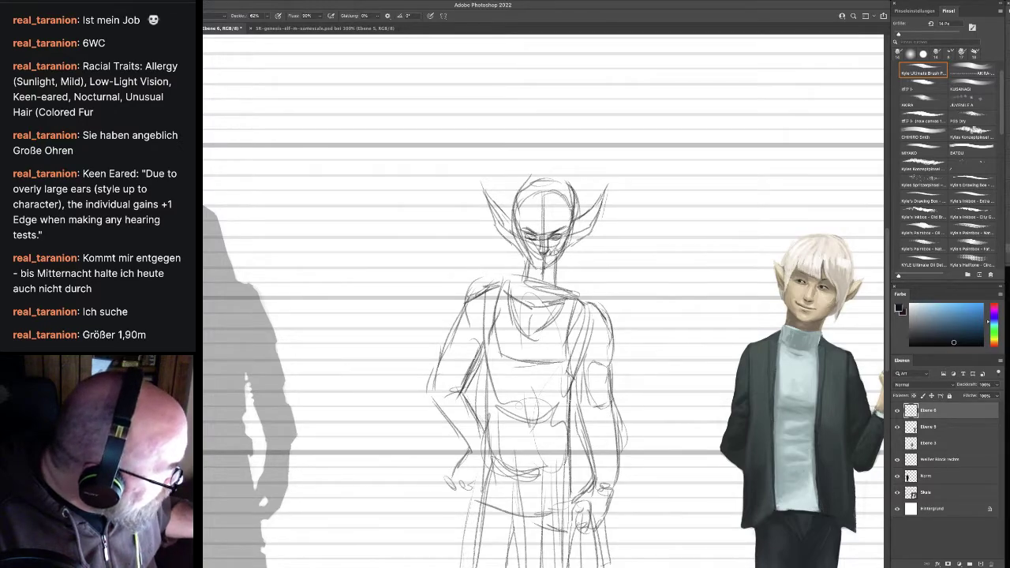
pyautogui.moveTo(529, 249)
pyautogui.mouseDown()
pyautogui.moveTo(554, 265)
pyautogui.moveTo(535, 268)
pyautogui.moveTo(518, 240)
pyautogui.mouseUp()
pyautogui.moveTo(564, 201)
pyautogui.mouseDown()
pyautogui.moveTo(543, 186)
pyautogui.moveTo(558, 189)
pyautogui.moveTo(533, 186)
pyautogui.moveTo(514, 213)
pyautogui.mouseUp()
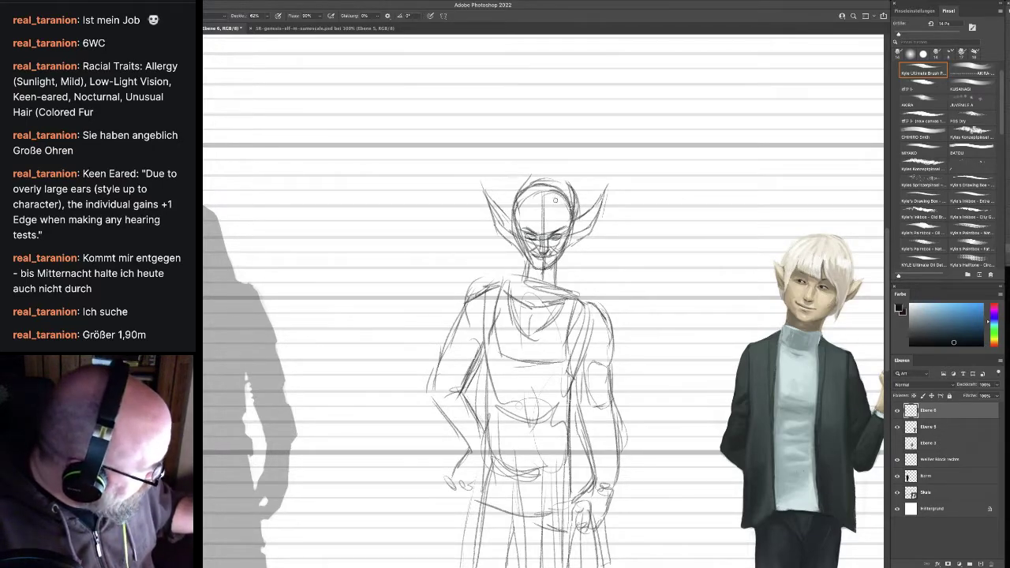
# Draw spiky, tousled hair around the head, with strands falling across the forehead and behind both ears
pyautogui.moveTo(551, 205); pyautogui.dragTo(576, 289)
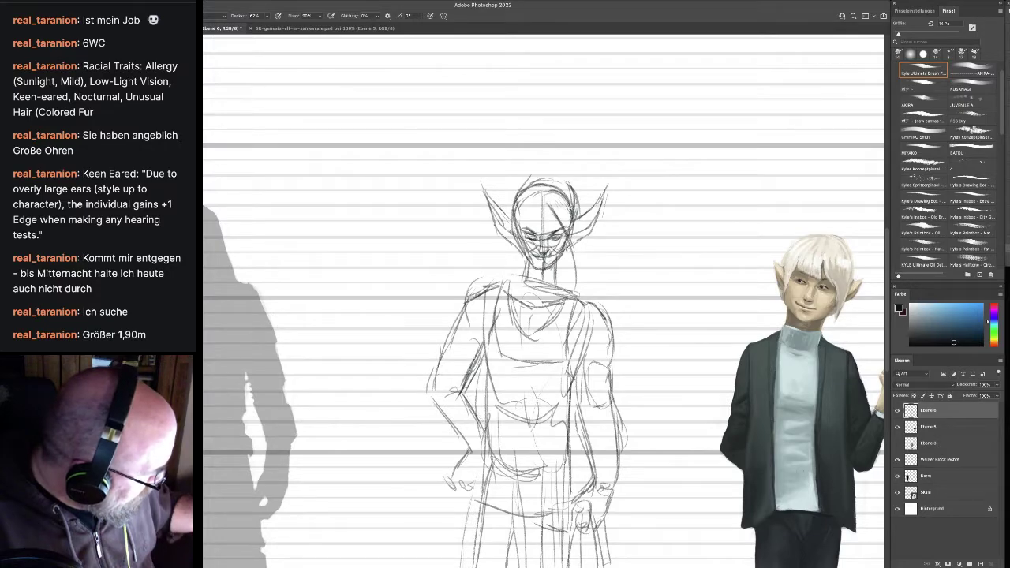
pyautogui.moveTo(572, 233); pyautogui.dragTo(577, 273)
pyautogui.moveTo(564, 202)
pyautogui.mouseDown()
pyautogui.moveTo(578, 247)
pyautogui.moveTo(576, 223)
pyautogui.moveTo(551, 185)
pyautogui.moveTo(548, 202)
pyautogui.moveTo(582, 183)
pyautogui.moveTo(598, 201)
pyautogui.moveTo(585, 213)
pyautogui.mouseUp()
pyautogui.moveTo(590, 228); pyautogui.dragTo(597, 252)
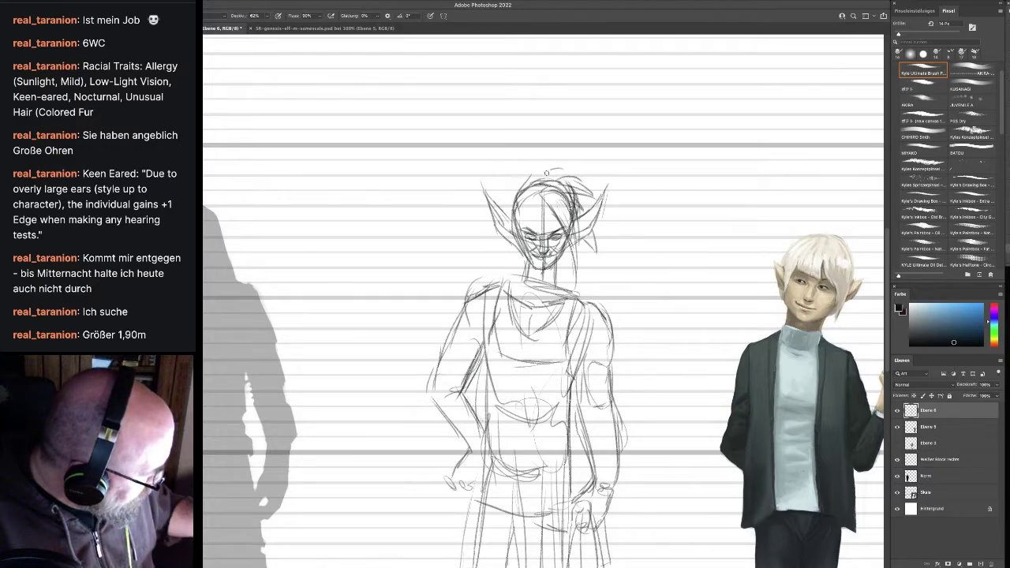
pyautogui.moveTo(556, 169)
pyautogui.mouseDown()
pyautogui.moveTo(525, 183)
pyautogui.moveTo(505, 168)
pyautogui.moveTo(512, 204)
pyautogui.moveTo(492, 254)
pyautogui.mouseUp()
pyautogui.moveTo(483, 218); pyautogui.dragTo(516, 255)
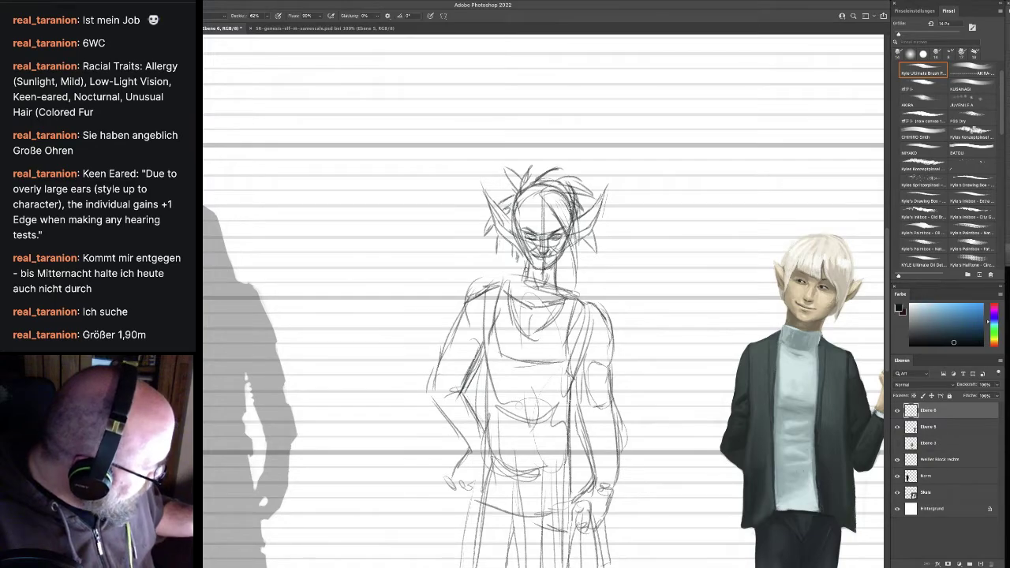
# Darken the hair and neck lines on both sides of the throat and add curved lines across the forehead
pyautogui.moveTo(525, 266); pyautogui.dragTo(522, 285)
pyautogui.moveTo(559, 258); pyautogui.dragTo(556, 291)
pyautogui.moveTo(525, 261); pyautogui.dragTo(522, 288)
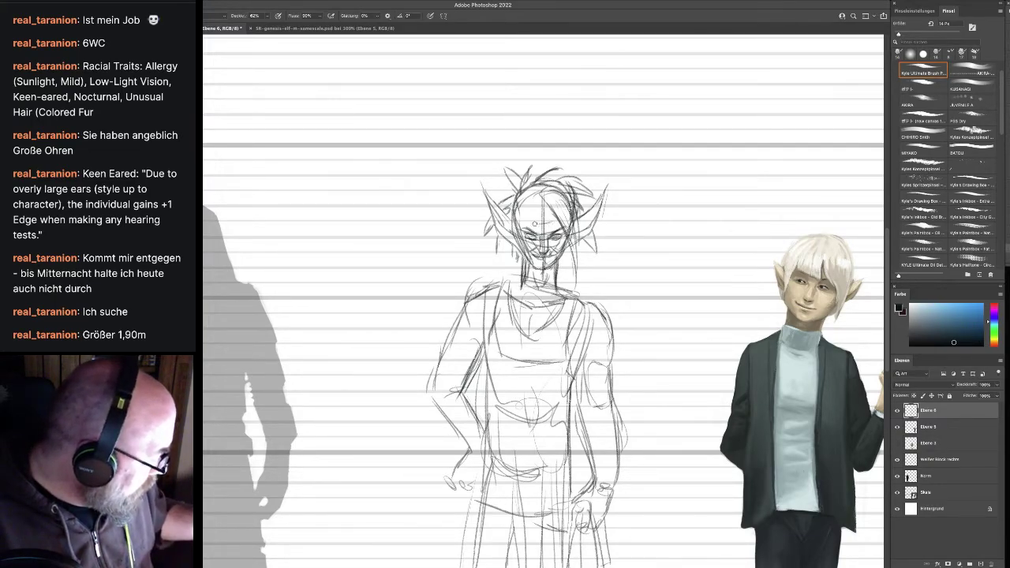
pyautogui.moveTo(528, 224)
pyautogui.mouseDown()
pyautogui.moveTo(550, 222)
pyautogui.moveTo(524, 218)
pyautogui.moveTo(522, 201)
pyautogui.moveTo(520, 213)
pyautogui.mouseUp()
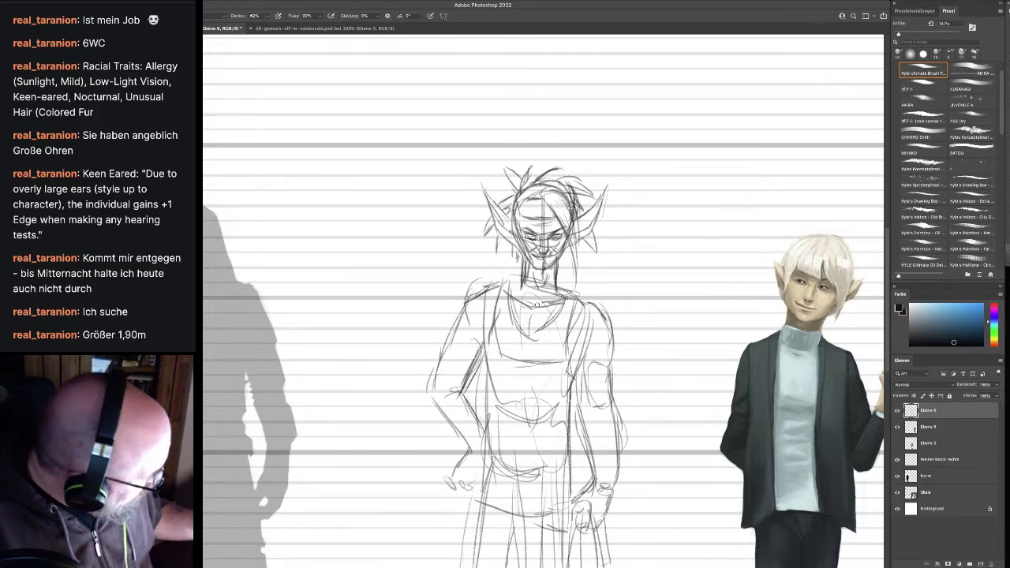
# Define the shirt's V-shaped neckline, both side edges of the torso and the folds running across the chest
pyautogui.moveTo(539, 304)
pyautogui.mouseDown()
pyautogui.moveTo(563, 306)
pyautogui.moveTo(535, 314)
pyautogui.moveTo(510, 294)
pyautogui.moveTo(540, 330)
pyautogui.moveTo(529, 332)
pyautogui.moveTo(510, 300)
pyautogui.moveTo(521, 324)
pyautogui.moveTo(560, 289)
pyautogui.moveTo(514, 285)
pyautogui.moveTo(573, 301)
pyautogui.moveTo(569, 345)
pyautogui.mouseUp()
pyautogui.moveTo(570, 303); pyautogui.dragTo(571, 380)
pyautogui.moveTo(573, 338); pyautogui.dragTo(572, 480)
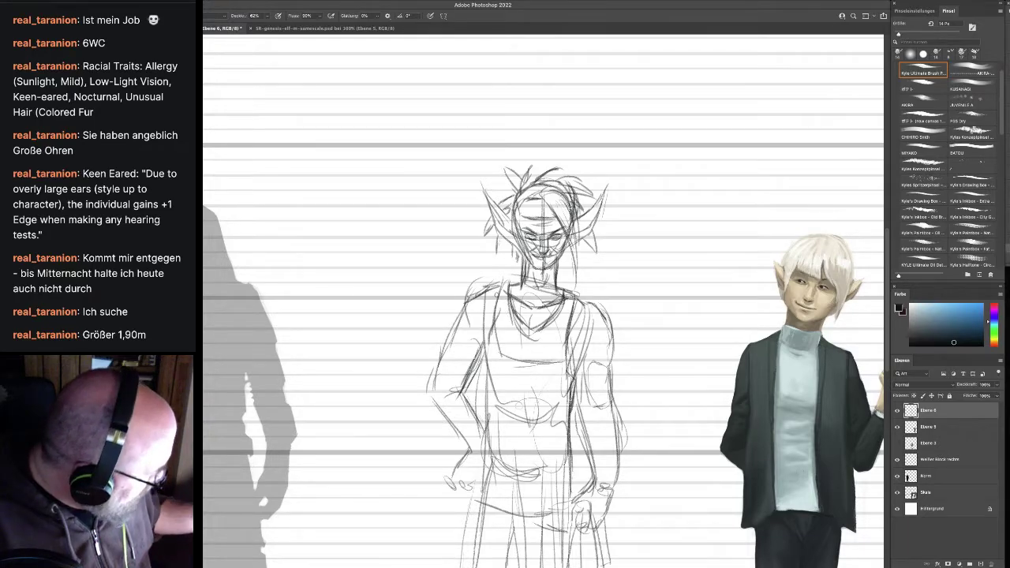
pyautogui.moveTo(496, 286); pyautogui.dragTo(495, 338)
pyautogui.moveTo(491, 297); pyautogui.dragTo(486, 382)
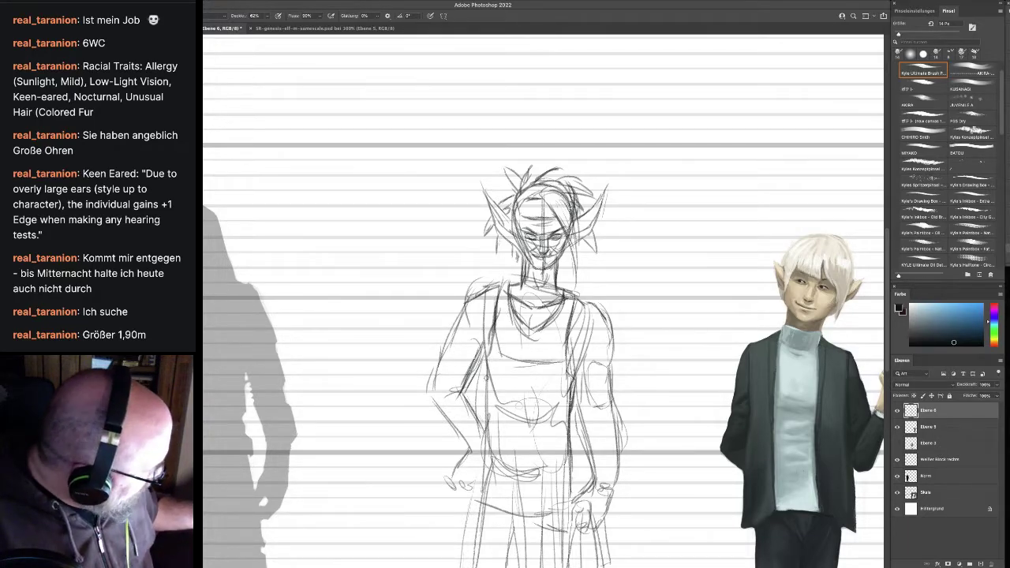
pyautogui.moveTo(487, 347); pyautogui.dragTo(490, 434)
pyautogui.moveTo(567, 370); pyautogui.dragTo(493, 375)
pyautogui.moveTo(499, 303); pyautogui.dragTo(494, 361)
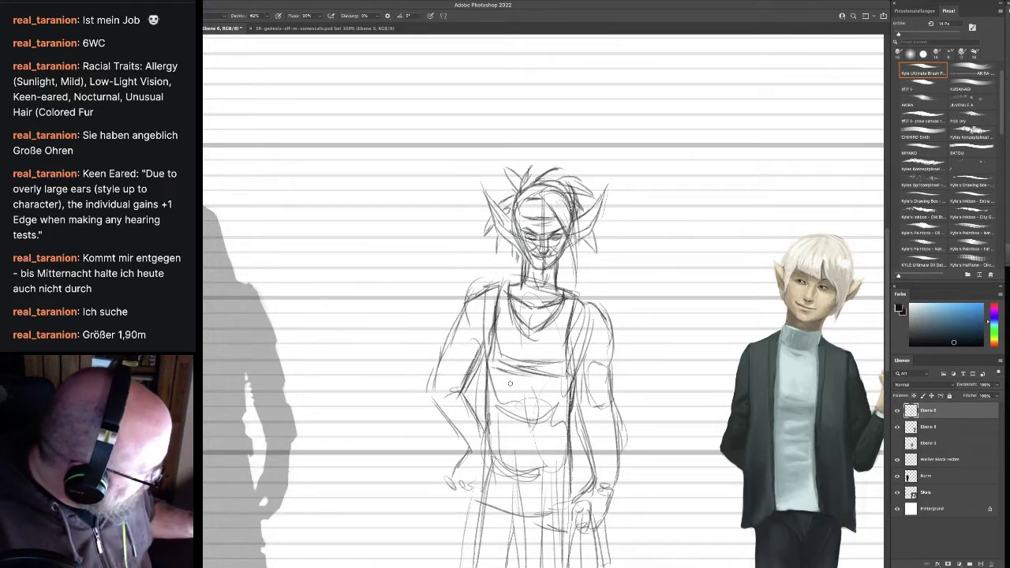
# Strengthen the shirt's lower sides and hem, and redraw the shoulder and arm contours on both sides
pyautogui.moveTo(571, 384)
pyautogui.mouseDown()
pyautogui.moveTo(573, 498)
pyautogui.moveTo(512, 510)
pyautogui.mouseUp()
pyautogui.moveTo(490, 420); pyautogui.dragTo(480, 502)
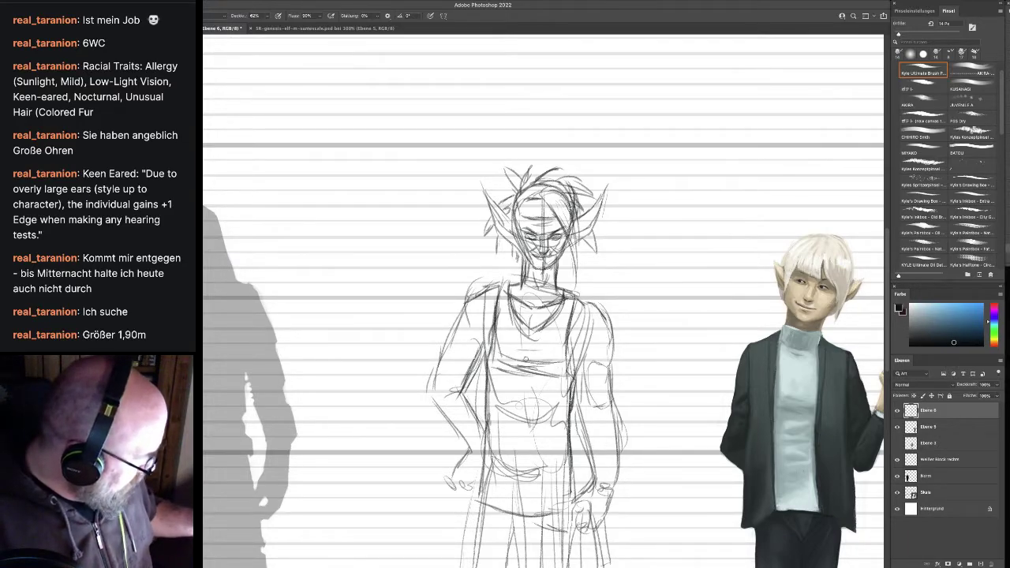
pyautogui.moveTo(566, 430); pyautogui.dragTo(571, 488)
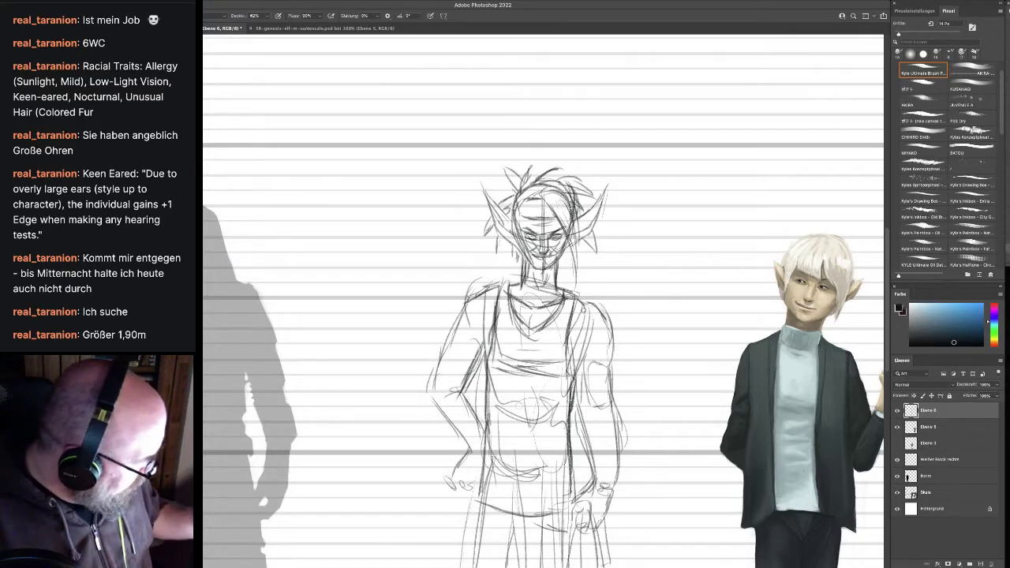
pyautogui.moveTo(583, 303)
pyautogui.mouseDown()
pyautogui.moveTo(600, 320)
pyautogui.moveTo(609, 356)
pyautogui.moveTo(618, 469)
pyautogui.moveTo(592, 441)
pyautogui.moveTo(577, 361)
pyautogui.moveTo(579, 395)
pyautogui.mouseUp()
pyautogui.moveTo(485, 360)
pyautogui.mouseDown()
pyautogui.moveTo(466, 316)
pyautogui.moveTo(488, 285)
pyautogui.mouseUp()
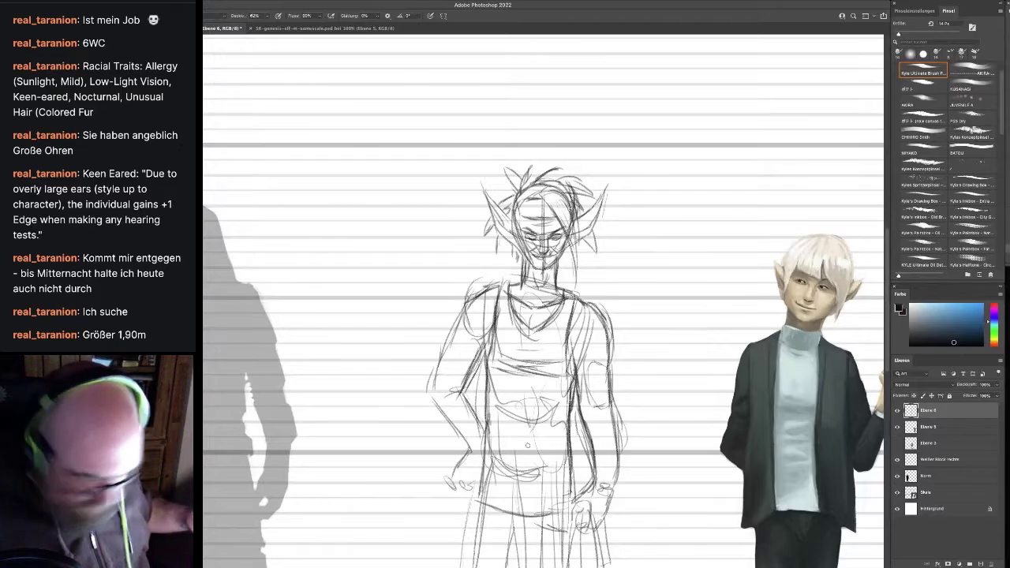
# Erase the hand and hanging shape on the elf's side using a smaller hard round pressure-sensitive eraser tip
pyautogui.scroll(-5, 513, 467)
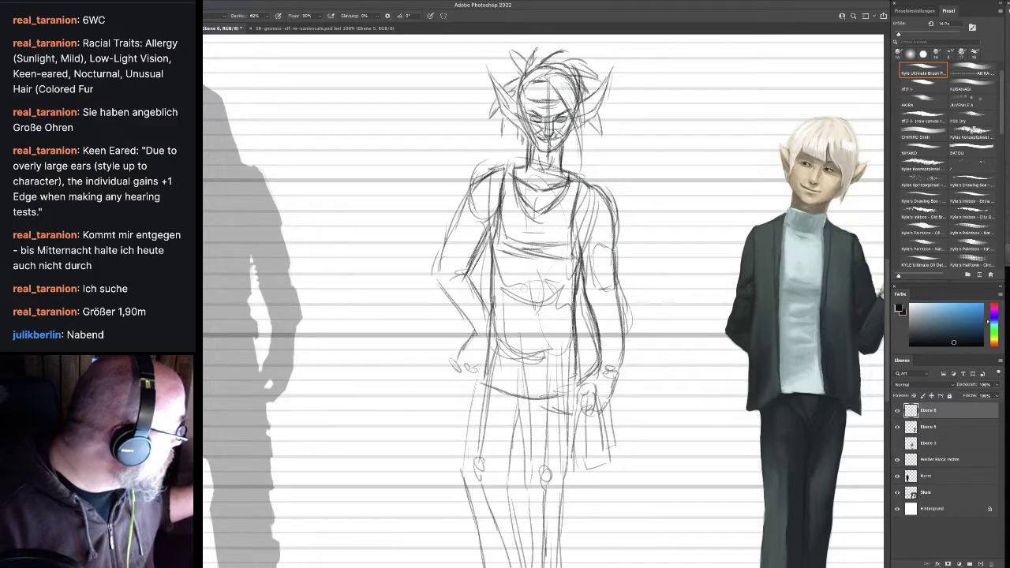
pyautogui.press('g')
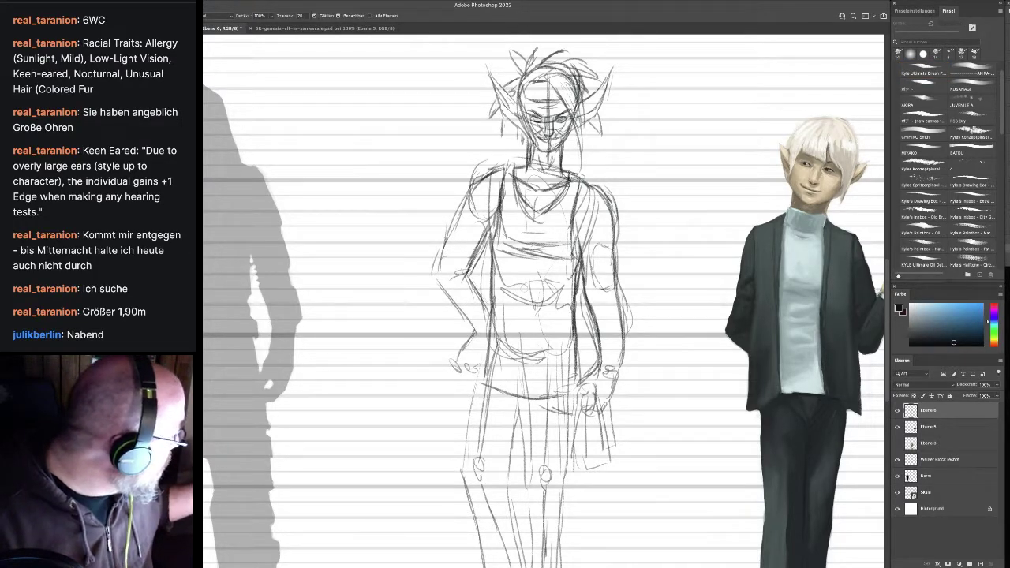
pyautogui.press('b')
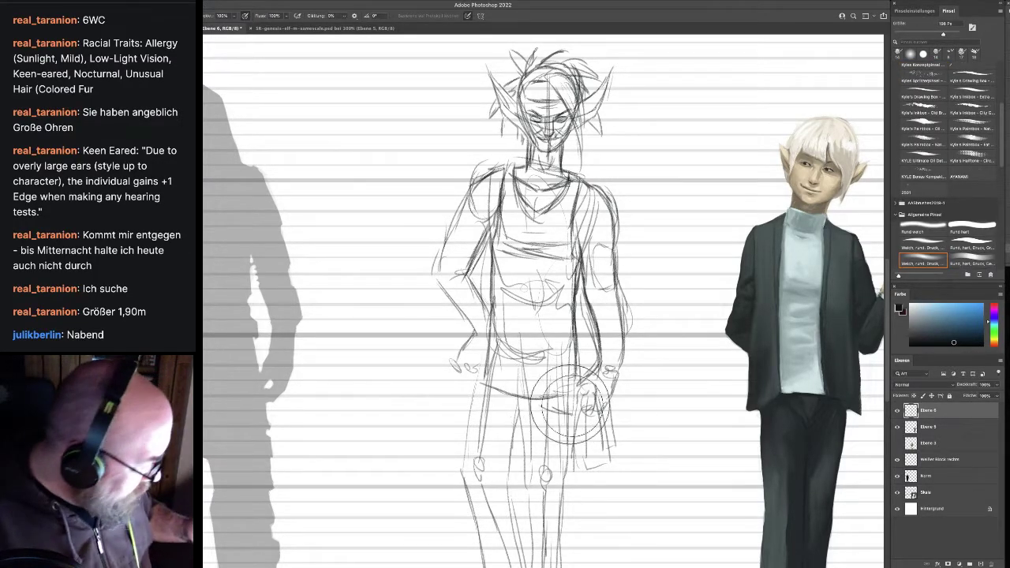
pyautogui.click(971, 248)
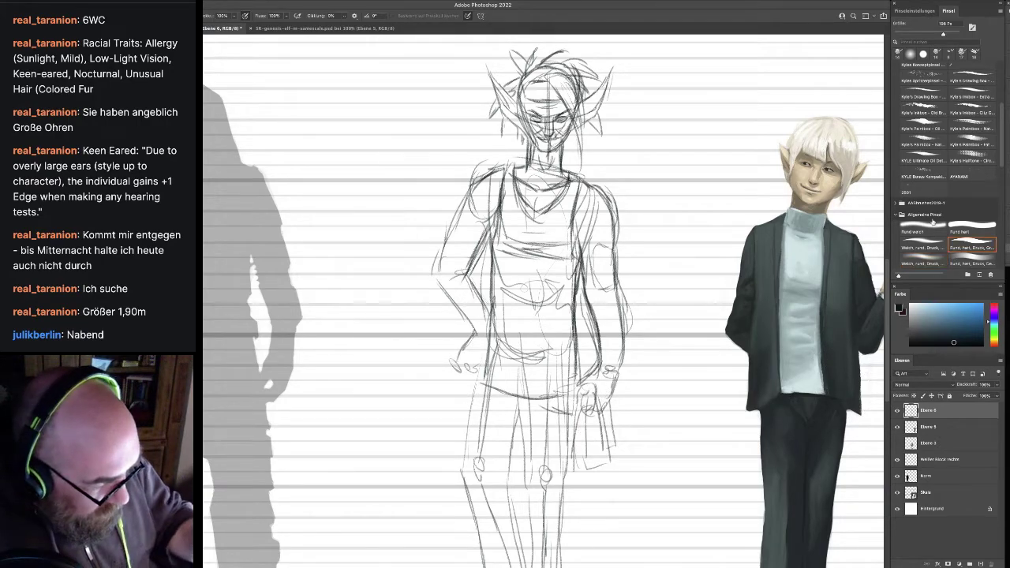
pyautogui.click(907, 34)
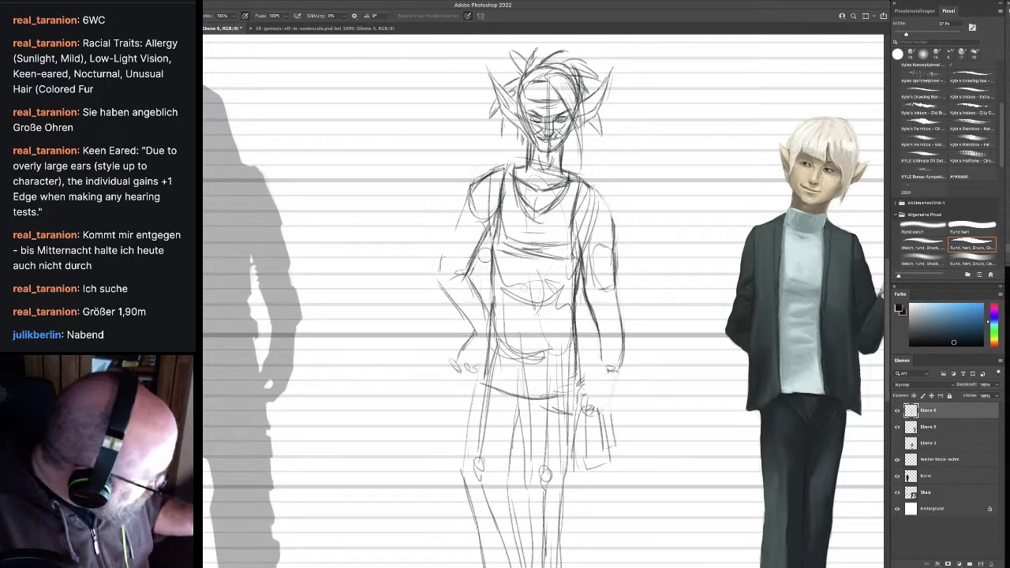
pyautogui.moveTo(590, 401)
pyautogui.mouseDown()
pyautogui.moveTo(610, 462)
pyautogui.moveTo(596, 441)
pyautogui.moveTo(592, 369)
pyautogui.moveTo(607, 460)
pyautogui.moveTo(608, 394)
pyautogui.mouseUp()
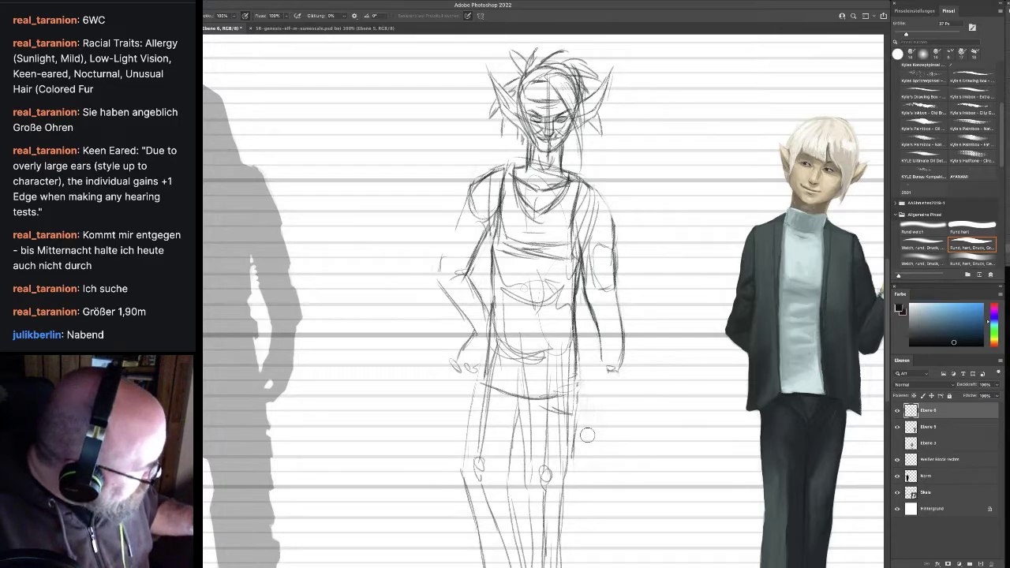
# Erase the forearm and hand lines at the silhouette-side hip, and clear construction lines from the belly, thighs and knees
pyautogui.moveTo(462, 331)
pyautogui.mouseDown()
pyautogui.moveTo(465, 369)
pyautogui.moveTo(486, 301)
pyautogui.mouseUp()
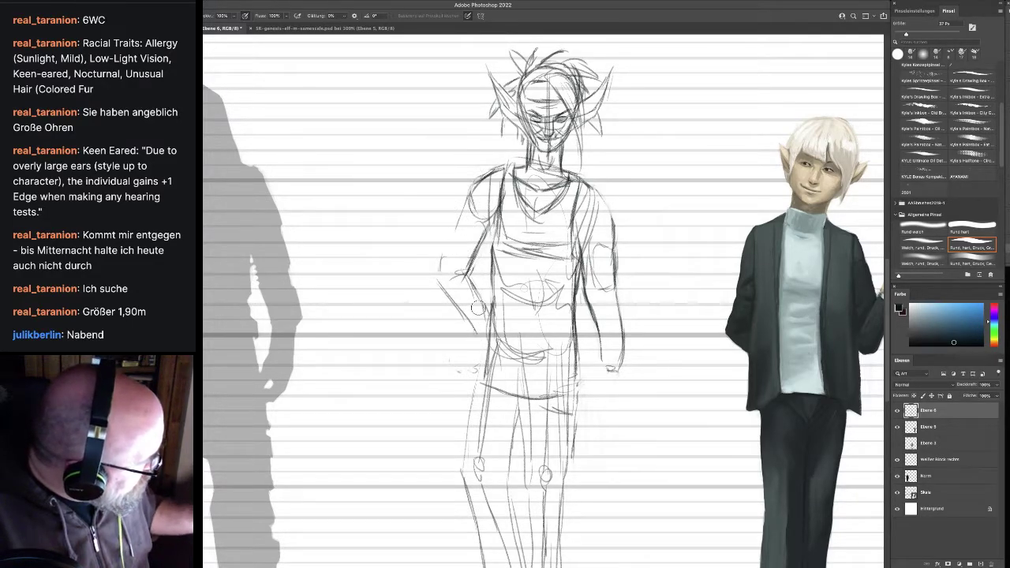
pyautogui.moveTo(543, 349)
pyautogui.mouseDown()
pyautogui.moveTo(548, 278)
pyautogui.moveTo(564, 284)
pyautogui.mouseUp()
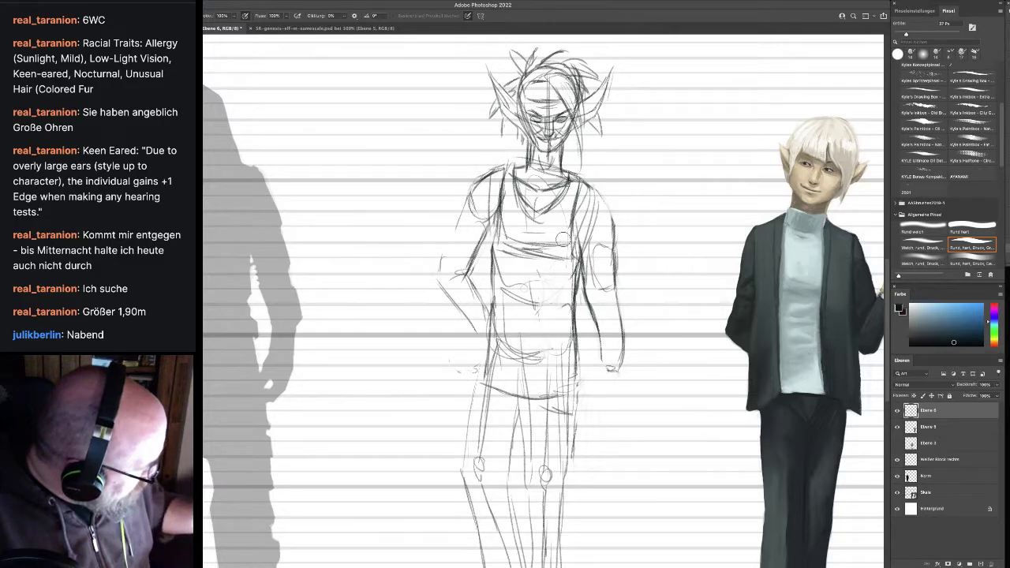
pyautogui.moveTo(564, 239)
pyautogui.mouseDown()
pyautogui.moveTo(521, 247)
pyautogui.moveTo(528, 285)
pyautogui.moveTo(507, 265)
pyautogui.moveTo(521, 326)
pyautogui.moveTo(506, 343)
pyautogui.moveTo(505, 328)
pyautogui.moveTo(518, 371)
pyautogui.moveTo(549, 412)
pyautogui.moveTo(543, 522)
pyautogui.moveTo(544, 497)
pyautogui.moveTo(505, 449)
pyautogui.moveTo(490, 457)
pyautogui.moveTo(488, 398)
pyautogui.moveTo(504, 548)
pyautogui.mouseUp()
pyautogui.moveTo(567, 412); pyautogui.dragTo(555, 417)
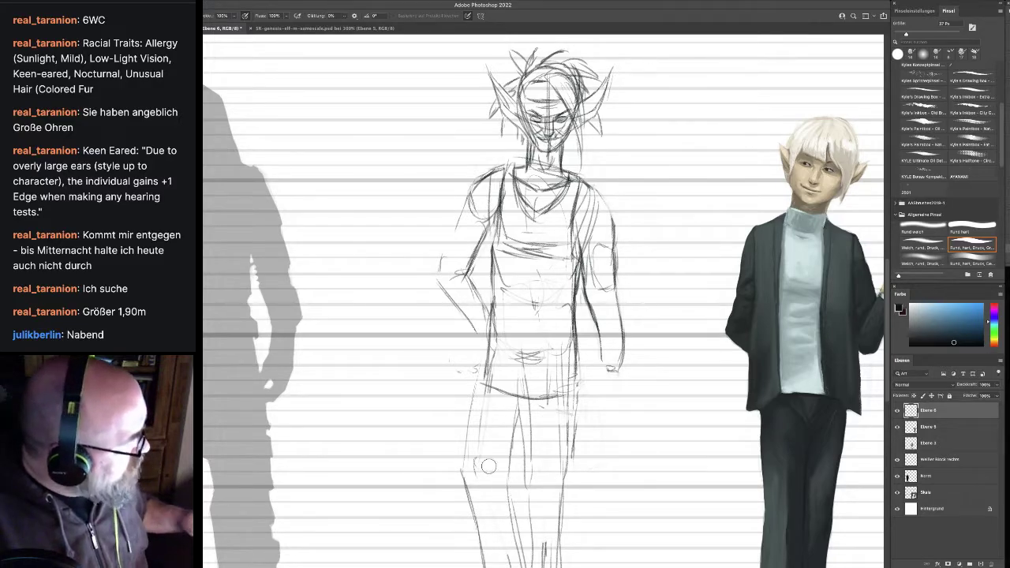
# Redraw the forearm and hand on the elf's side with the sketch brush, with fingers gripping a hanging cloth-like shape
pyautogui.press('b')
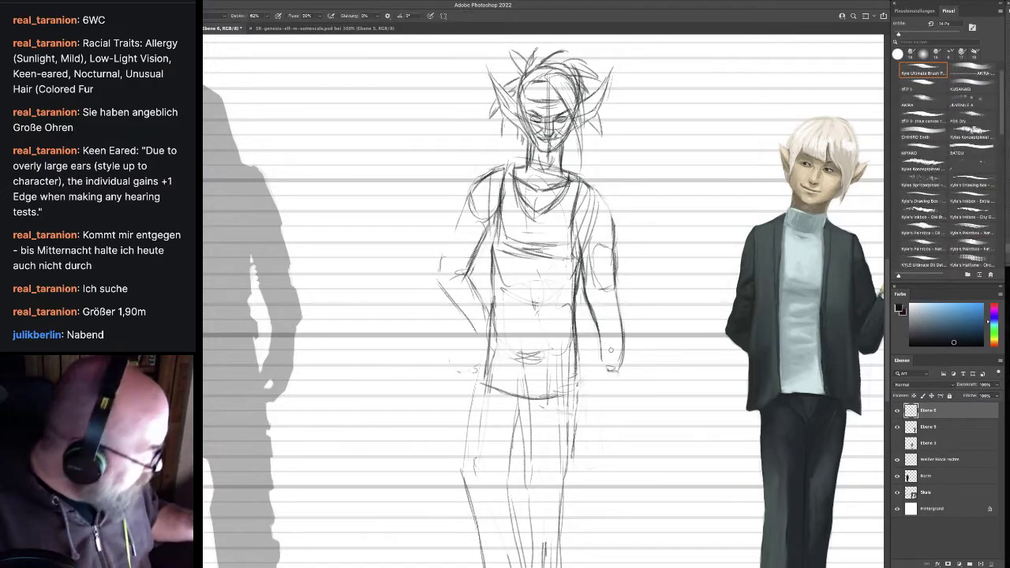
pyautogui.moveTo(594, 319); pyautogui.dragTo(607, 368)
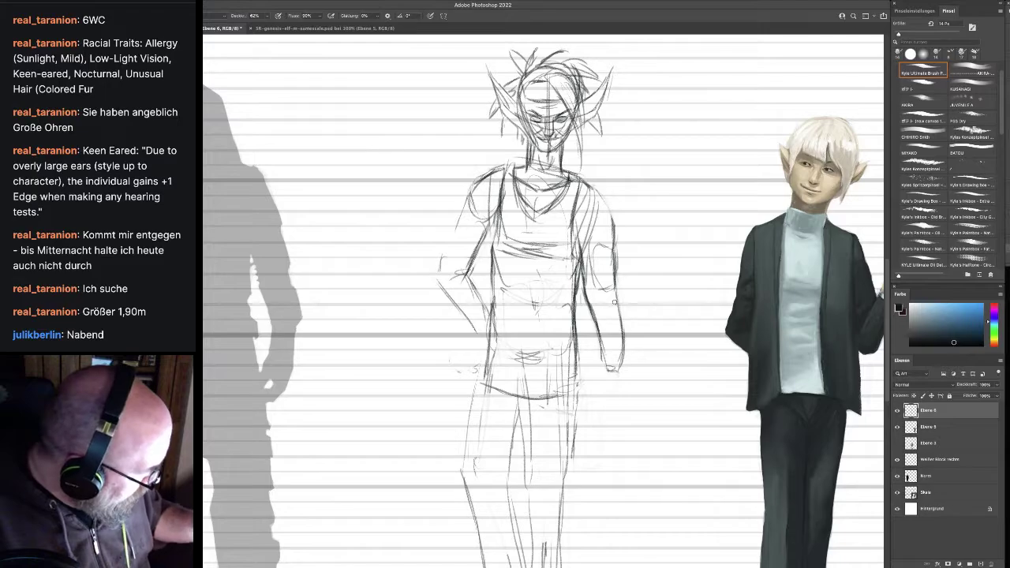
pyautogui.moveTo(617, 308)
pyautogui.mouseDown()
pyautogui.moveTo(627, 398)
pyautogui.moveTo(615, 391)
pyautogui.moveTo(614, 401)
pyautogui.moveTo(625, 417)
pyautogui.moveTo(616, 412)
pyautogui.moveTo(618, 424)
pyautogui.moveTo(608, 402)
pyautogui.moveTo(606, 375)
pyautogui.moveTo(598, 401)
pyautogui.moveTo(613, 431)
pyautogui.moveTo(603, 412)
pyautogui.moveTo(597, 427)
pyautogui.moveTo(599, 409)
pyautogui.moveTo(591, 419)
pyautogui.moveTo(596, 409)
pyautogui.moveTo(622, 431)
pyautogui.moveTo(622, 479)
pyautogui.mouseUp()
pyautogui.moveTo(608, 443)
pyautogui.mouseDown()
pyautogui.moveTo(608, 478)
pyautogui.moveTo(628, 488)
pyautogui.moveTo(600, 498)
pyautogui.moveTo(606, 437)
pyautogui.moveTo(586, 417)
pyautogui.moveTo(583, 450)
pyautogui.moveTo(594, 436)
pyautogui.moveTo(594, 465)
pyautogui.mouseUp()
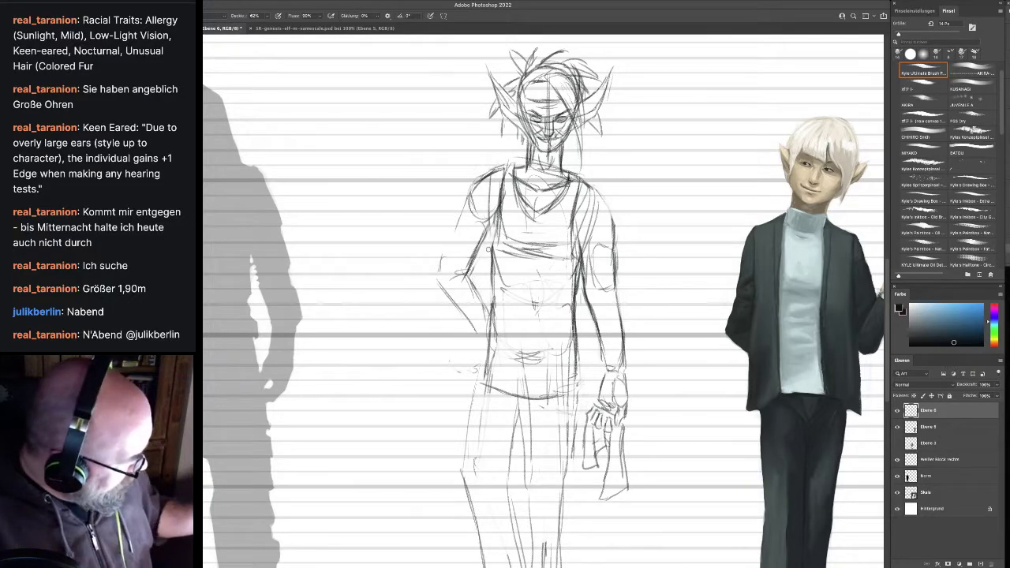
# Strengthen the shirt edge at the silhouette-side waist and add fold lines around the hem and the crotch
pyautogui.moveTo(489, 261); pyautogui.dragTo(480, 368)
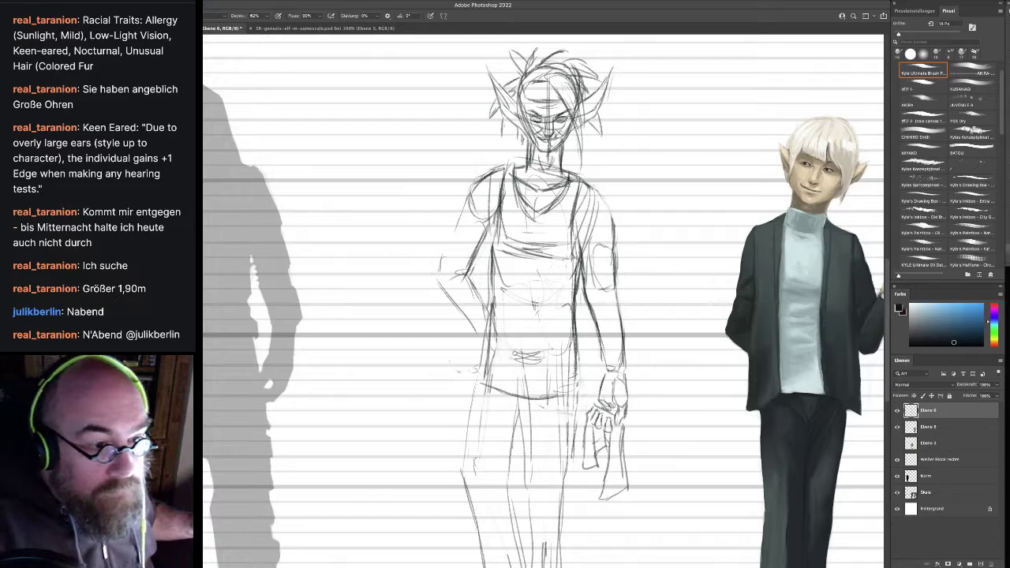
pyautogui.moveTo(524, 401); pyautogui.dragTo(529, 430)
pyautogui.moveTo(571, 398)
pyautogui.mouseDown()
pyautogui.moveTo(571, 428)
pyautogui.moveTo(570, 417)
pyautogui.mouseUp()
pyautogui.moveTo(576, 355)
pyautogui.mouseDown()
pyautogui.moveTo(578, 394)
pyautogui.moveTo(475, 398)
pyautogui.moveTo(465, 440)
pyautogui.moveTo(497, 454)
pyautogui.moveTo(515, 341)
pyautogui.mouseUp()
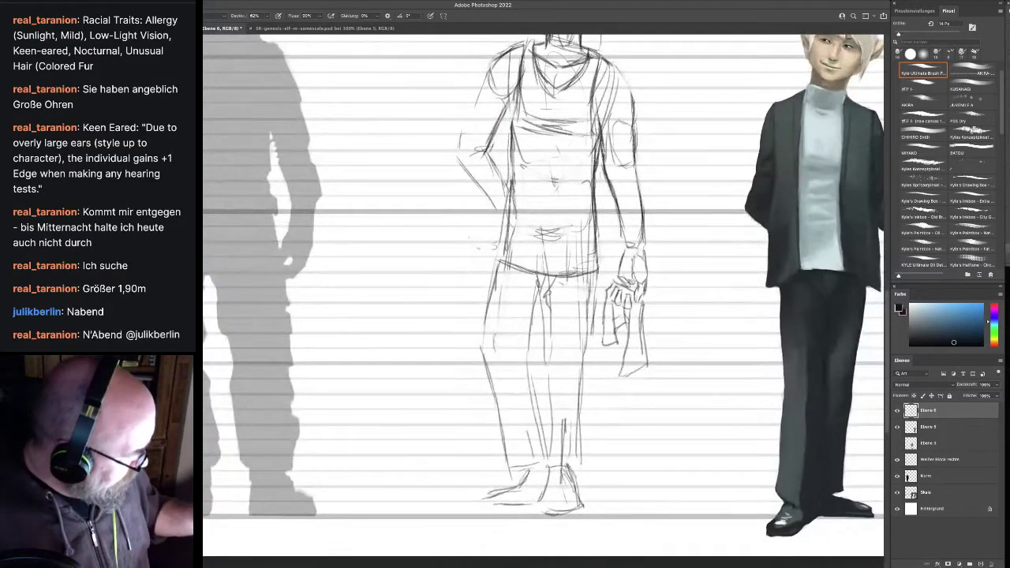
# Darken the inner and outer trouser lines of the leg nearer the elf and add folds below its knee
pyautogui.moveTo(539, 284); pyautogui.dragTo(547, 354)
pyautogui.moveTo(537, 299); pyautogui.dragTo(543, 368)
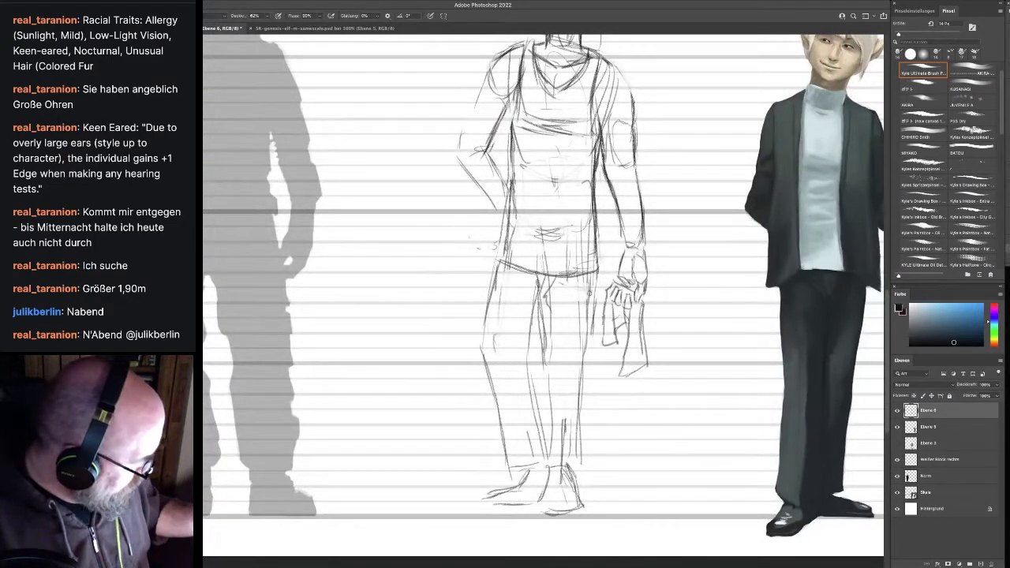
pyautogui.moveTo(589, 298)
pyautogui.mouseDown()
pyautogui.moveTo(581, 392)
pyautogui.moveTo(560, 390)
pyautogui.moveTo(558, 403)
pyautogui.mouseUp()
pyautogui.moveTo(576, 387); pyautogui.dragTo(574, 460)
pyautogui.moveTo(575, 418); pyautogui.dragTo(572, 462)
pyautogui.moveTo(551, 399); pyautogui.dragTo(550, 449)
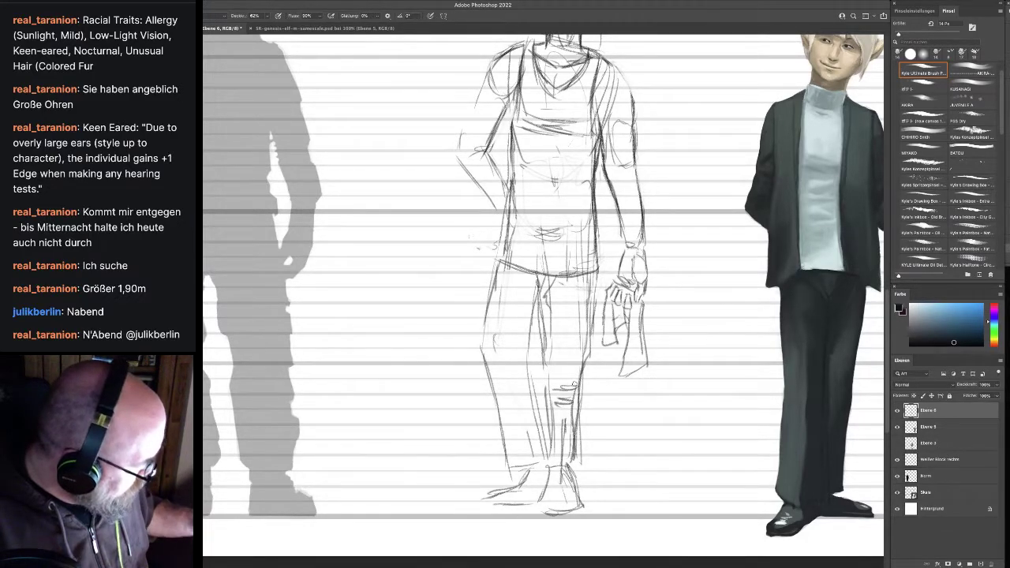
# Add knee folds to the trousers and darken the shin and inner leg lines of the character sketch
pyautogui.moveTo(576, 382); pyautogui.dragTo(552, 390)
pyautogui.moveTo(562, 406); pyautogui.dragTo(557, 444)
pyautogui.moveTo(499, 393)
pyautogui.mouseDown()
pyautogui.moveTo(524, 390)
pyautogui.moveTo(498, 447)
pyautogui.moveTo(502, 461)
pyautogui.mouseUp()
pyautogui.moveTo(543, 423); pyautogui.dragTo(537, 451)
pyautogui.moveTo(537, 388); pyautogui.dragTo(529, 422)
pyautogui.moveTo(537, 385)
pyautogui.mouseDown()
pyautogui.moveTo(530, 420)
pyautogui.moveTo(540, 305)
pyautogui.mouseUp()
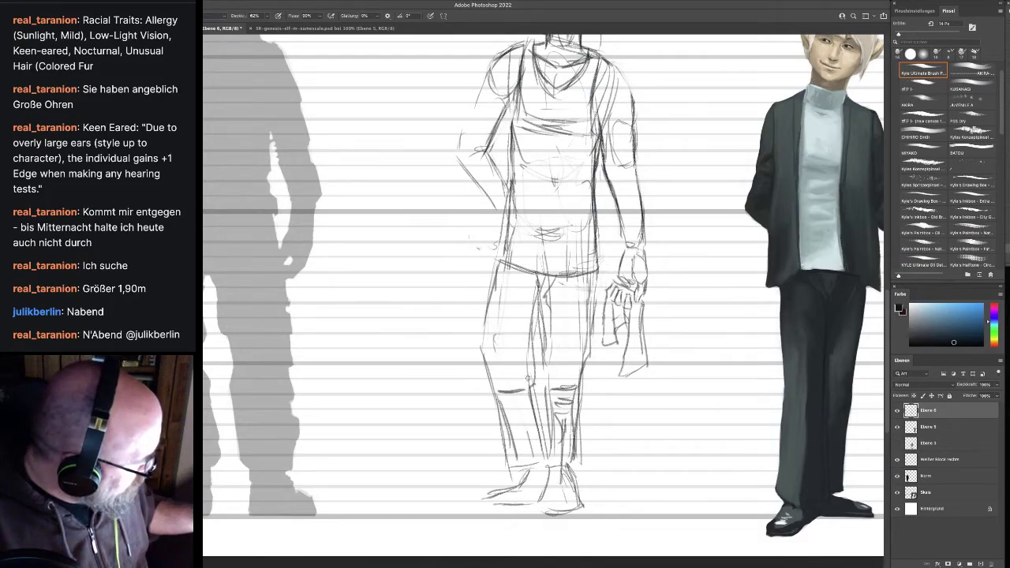
# Darken the outer thigh outline on the silhouette side, add folds below the shirt hem, and firm up the foot nearer the elf
pyautogui.moveTo(502, 393); pyautogui.dragTo(480, 318)
pyautogui.moveTo(527, 286)
pyautogui.mouseDown()
pyautogui.moveTo(520, 330)
pyautogui.moveTo(504, 322)
pyautogui.mouseUp()
pyautogui.moveTo(551, 298)
pyautogui.mouseDown()
pyautogui.moveTo(567, 354)
pyautogui.moveTo(570, 344)
pyautogui.mouseUp()
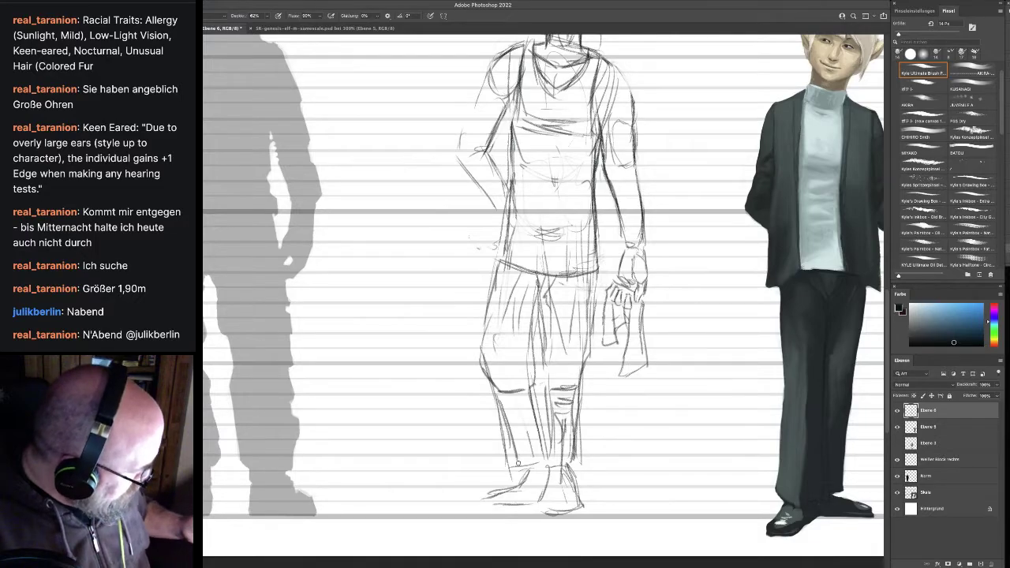
pyautogui.moveTo(518, 463)
pyautogui.mouseDown()
pyautogui.moveTo(512, 439)
pyautogui.moveTo(519, 486)
pyautogui.moveTo(574, 487)
pyautogui.moveTo(553, 515)
pyautogui.moveTo(543, 502)
pyautogui.moveTo(545, 513)
pyautogui.mouseUp()
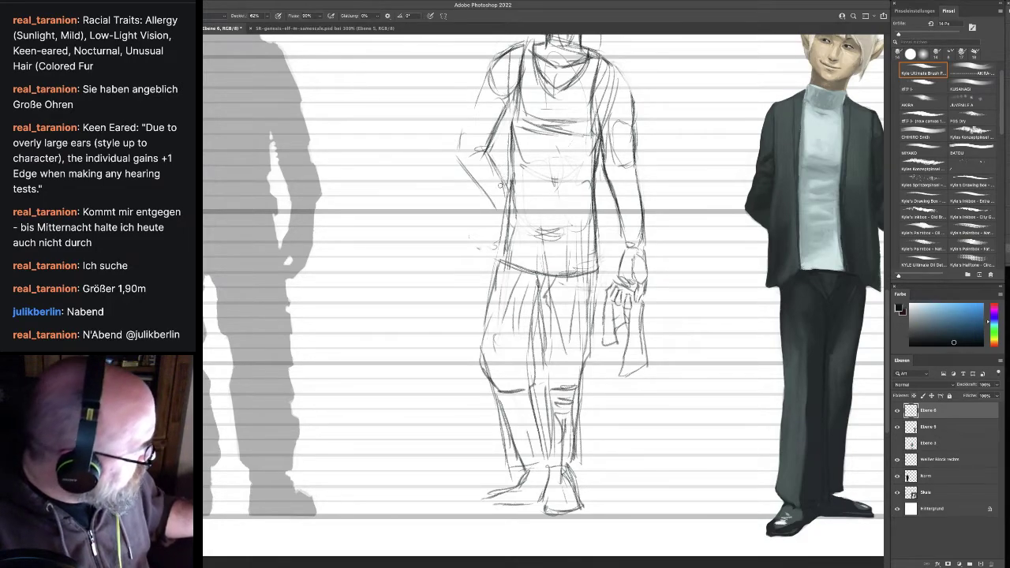
# Erase the old forearm and elbow lines of the arm on the silhouette side
pyautogui.moveTo(475, 230); pyautogui.dragTo(496, 382)
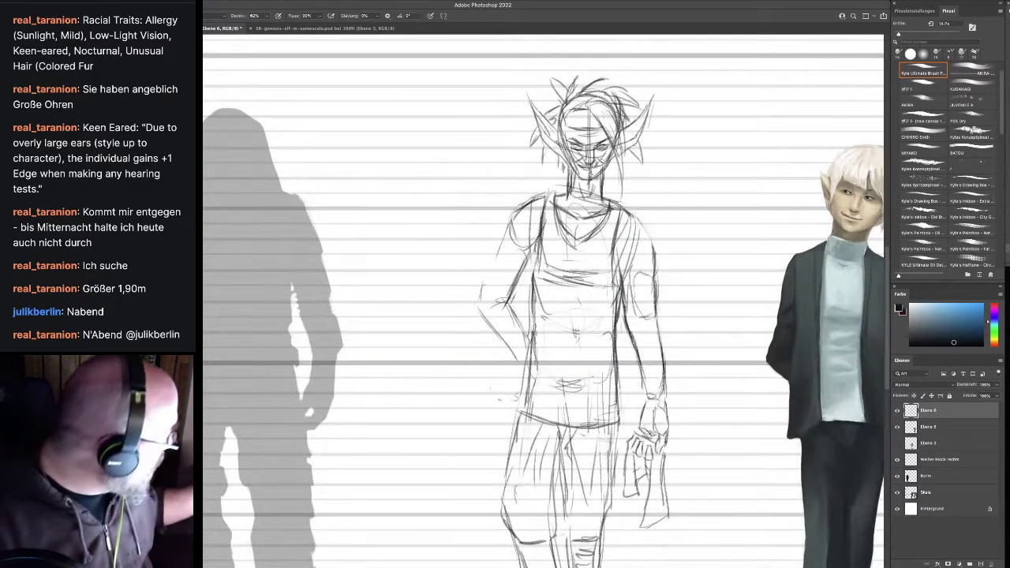
pyautogui.press('e')
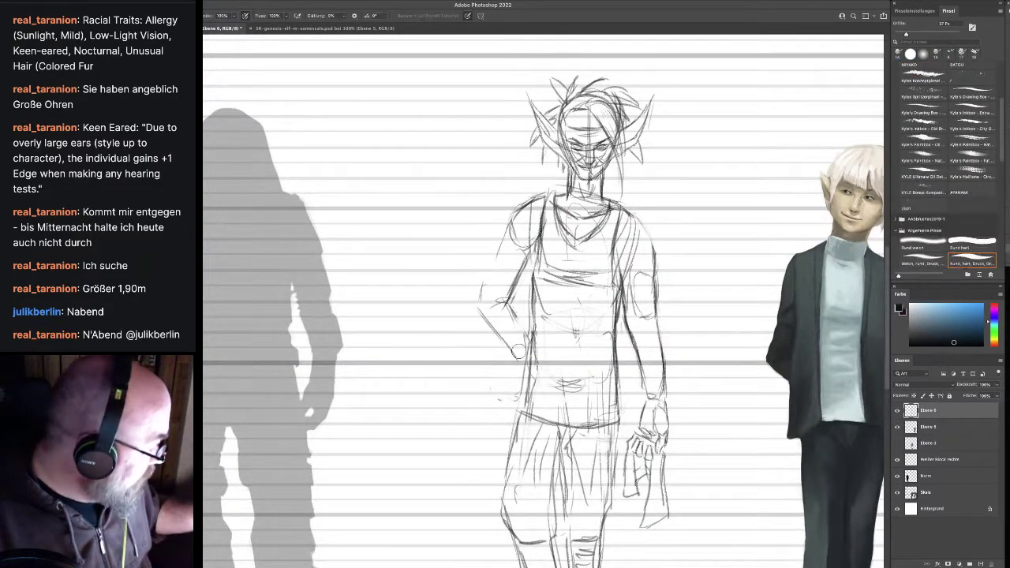
pyautogui.moveTo(508, 343); pyautogui.dragTo(478, 307)
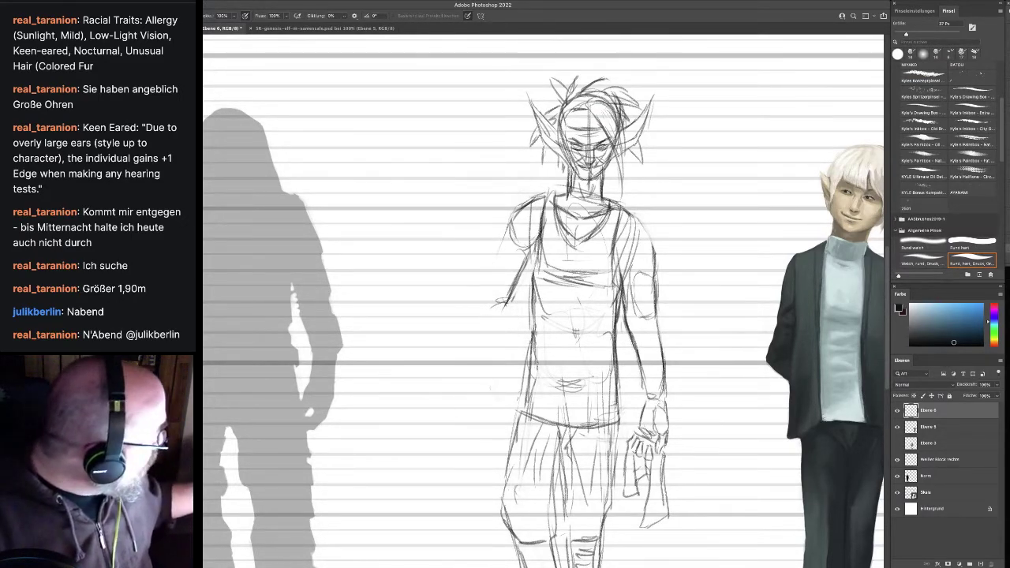
# Sketch the silhouette-side arm bent at the elbow, with the forearm running to the waist and a hand holding an object at the belly
pyautogui.press('b')
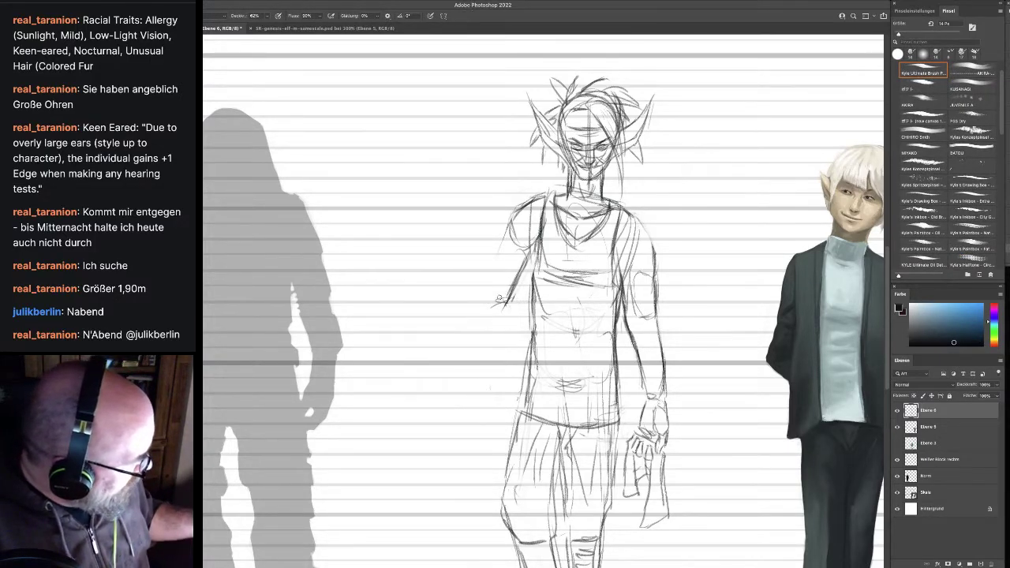
pyautogui.moveTo(505, 304); pyautogui.dragTo(528, 356)
pyautogui.moveTo(505, 231)
pyautogui.mouseDown()
pyautogui.moveTo(481, 303)
pyautogui.moveTo(491, 325)
pyautogui.moveTo(482, 297)
pyautogui.moveTo(481, 319)
pyautogui.moveTo(480, 308)
pyautogui.moveTo(505, 356)
pyautogui.moveTo(495, 336)
pyautogui.moveTo(511, 358)
pyautogui.moveTo(542, 362)
pyautogui.moveTo(550, 376)
pyautogui.moveTo(541, 366)
pyautogui.moveTo(545, 386)
pyautogui.moveTo(517, 396)
pyautogui.moveTo(516, 363)
pyautogui.moveTo(549, 368)
pyautogui.moveTo(502, 374)
pyautogui.moveTo(514, 394)
pyautogui.mouseUp()
pyautogui.moveTo(555, 365)
pyautogui.mouseDown()
pyautogui.moveTo(556, 385)
pyautogui.moveTo(551, 362)
pyautogui.moveTo(500, 389)
pyautogui.mouseUp()
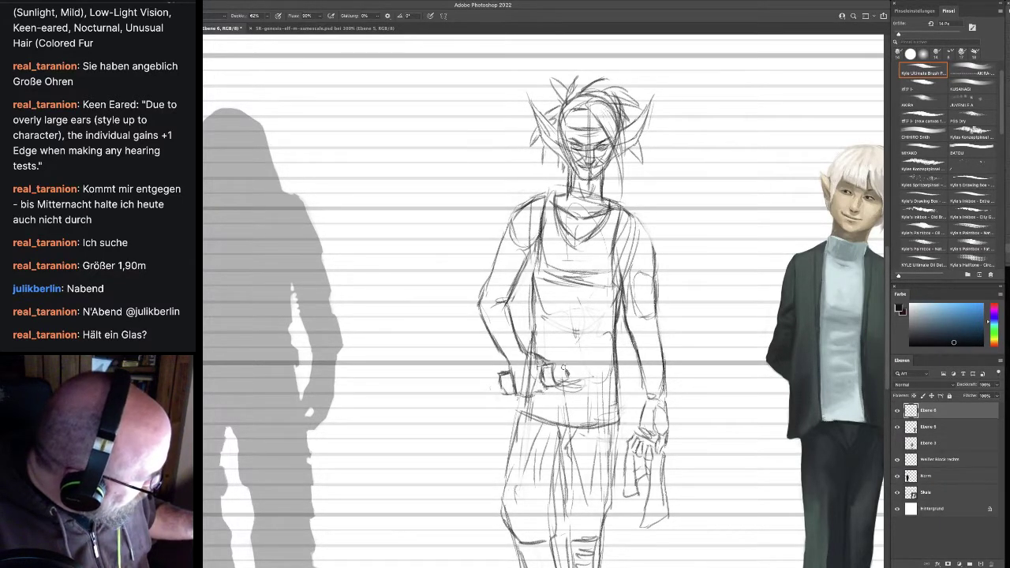
pyautogui.moveTo(580, 366)
pyautogui.mouseDown()
pyautogui.moveTo(569, 369)
pyautogui.moveTo(588, 370)
pyautogui.moveTo(565, 376)
pyautogui.mouseUp()
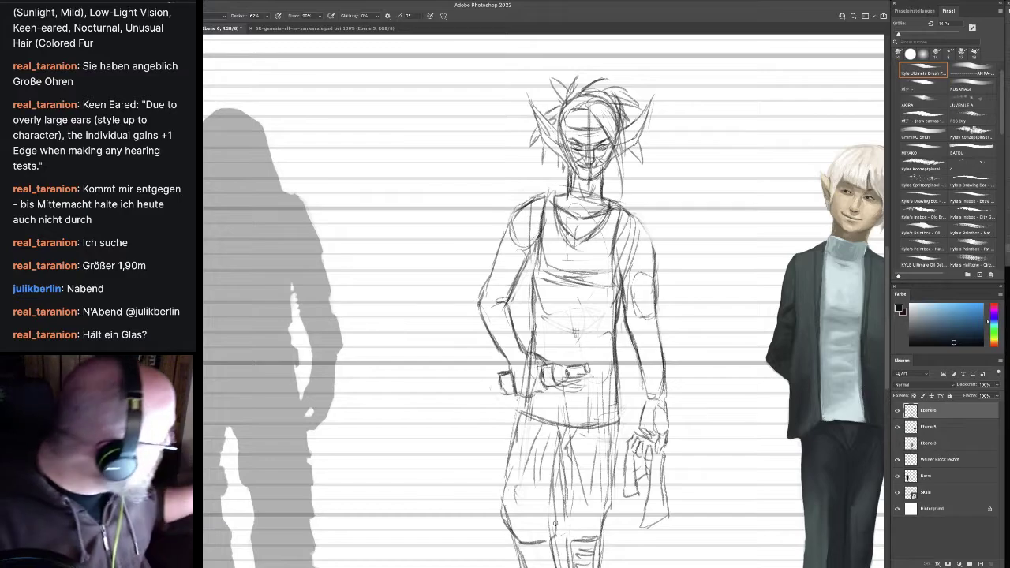
# Erase the forearm, hand and held object at the waist, and clear the remaining construction lines on the belly
pyautogui.press('e')
pyautogui.moveTo(580, 367)
pyautogui.mouseDown()
pyautogui.moveTo(548, 383)
pyautogui.moveTo(539, 341)
pyautogui.moveTo(526, 385)
pyautogui.moveTo(507, 380)
pyautogui.moveTo(512, 392)
pyautogui.moveTo(522, 345)
pyautogui.moveTo(504, 399)
pyautogui.moveTo(515, 337)
pyautogui.moveTo(509, 322)
pyautogui.moveTo(504, 348)
pyautogui.moveTo(486, 333)
pyautogui.moveTo(489, 322)
pyautogui.moveTo(508, 329)
pyautogui.moveTo(506, 311)
pyautogui.moveTo(489, 327)
pyautogui.moveTo(477, 303)
pyautogui.moveTo(473, 378)
pyautogui.moveTo(479, 354)
pyautogui.moveTo(494, 359)
pyautogui.moveTo(549, 319)
pyautogui.mouseUp()
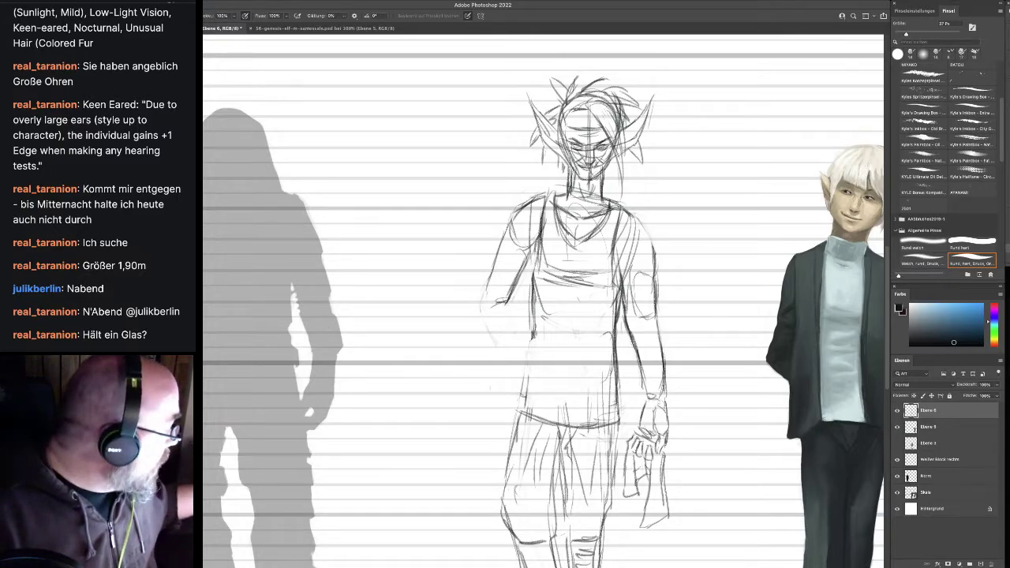
# Redraw the silhouette-side forearm raised, with fingers gripping a cocktail glass that has a straw and a round garnish on its rim
pyautogui.press('b')
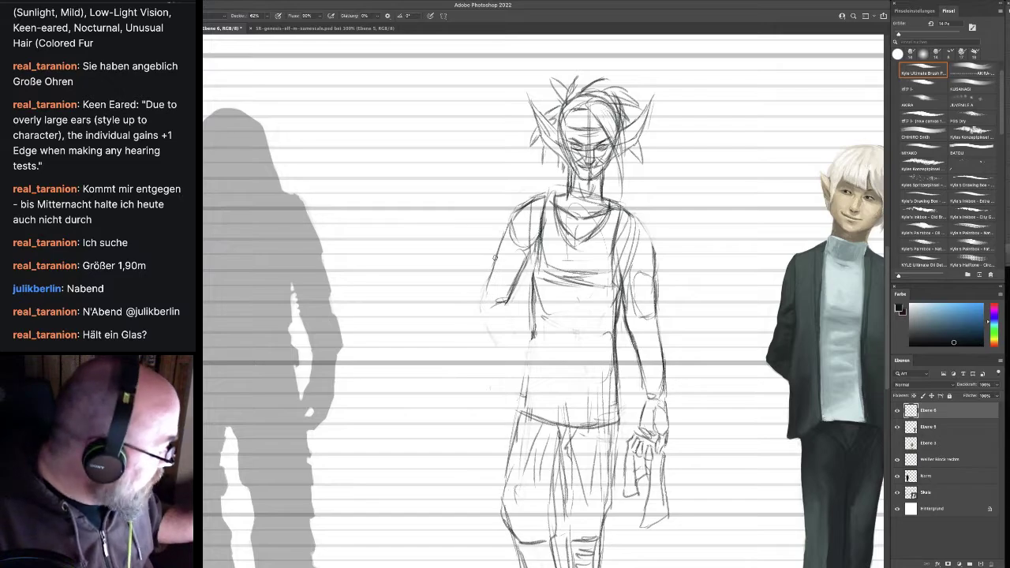
pyautogui.moveTo(515, 305); pyautogui.dragTo(488, 297)
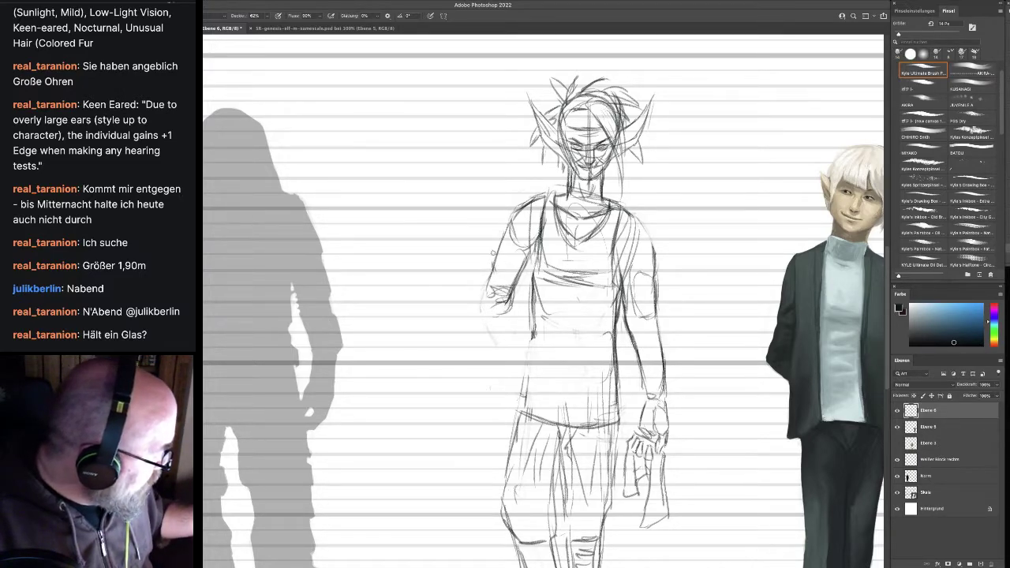
pyautogui.moveTo(495, 261); pyautogui.dragTo(490, 273)
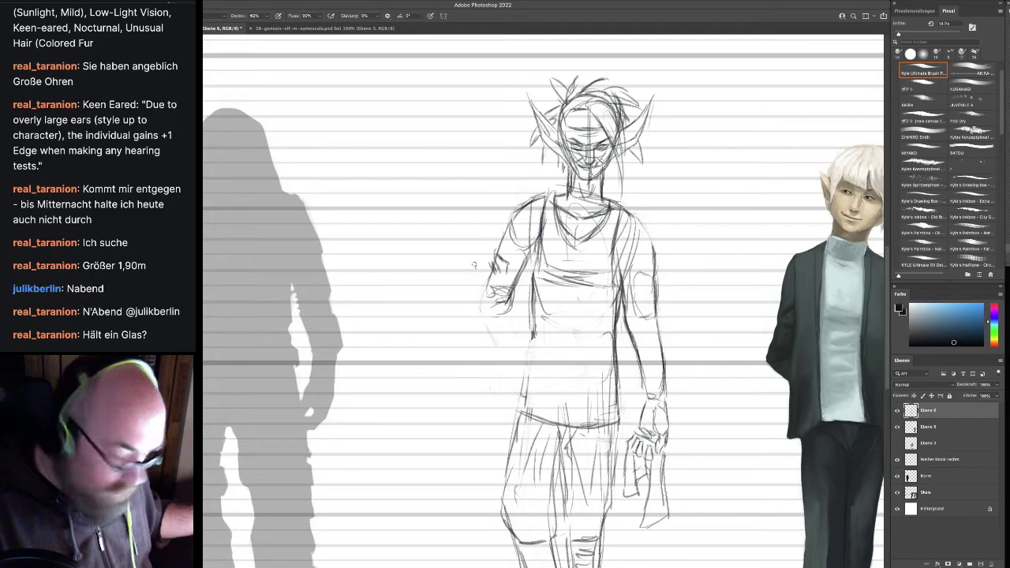
pyautogui.moveTo(482, 280); pyautogui.dragTo(472, 268)
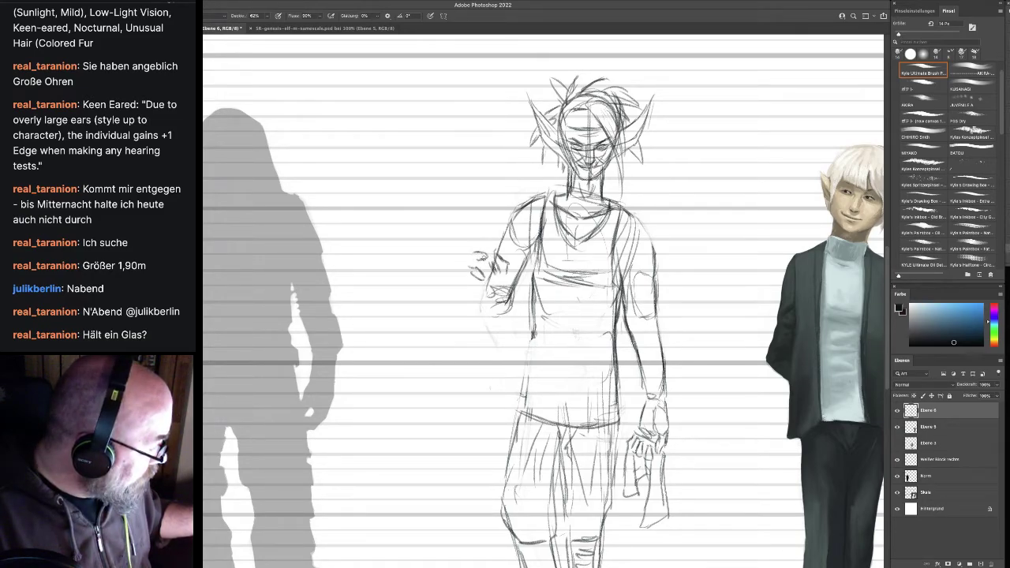
pyautogui.moveTo(478, 258)
pyautogui.mouseDown()
pyautogui.moveTo(471, 251)
pyautogui.moveTo(472, 267)
pyautogui.mouseUp()
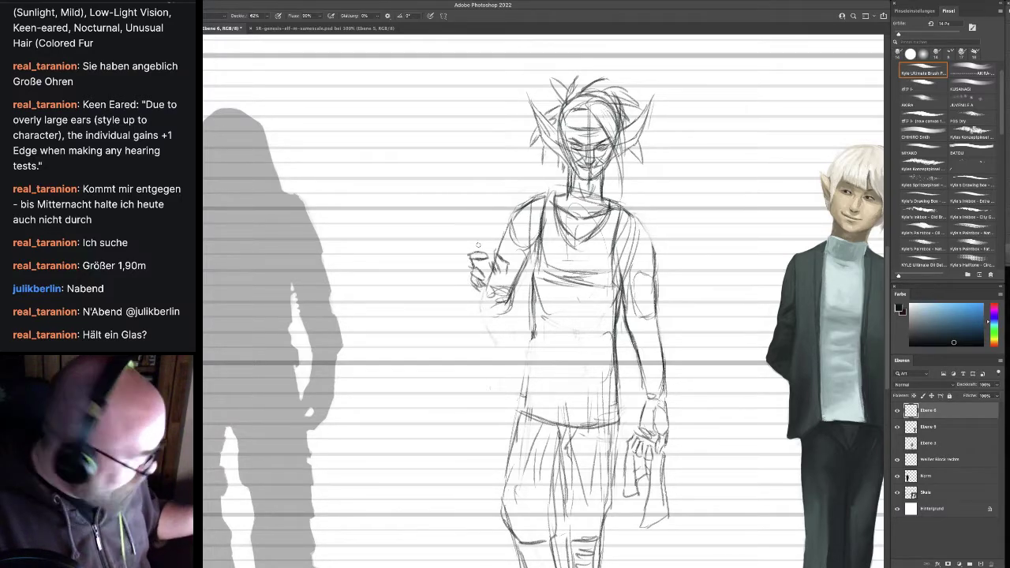
pyautogui.moveTo(501, 274)
pyautogui.mouseDown()
pyautogui.moveTo(493, 305)
pyautogui.moveTo(481, 306)
pyautogui.moveTo(478, 290)
pyautogui.mouseUp()
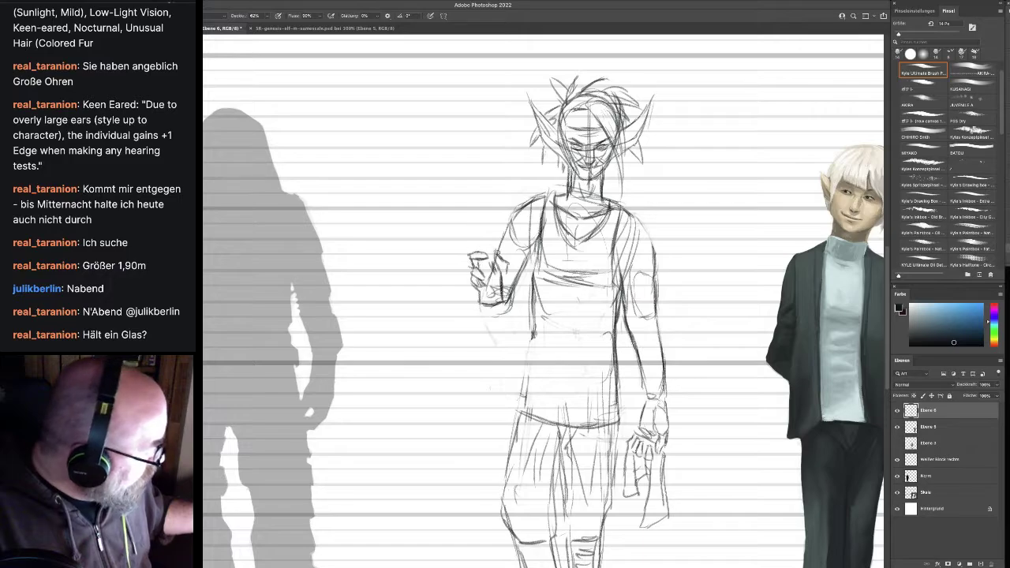
pyautogui.moveTo(497, 251)
pyautogui.mouseDown()
pyautogui.moveTo(464, 242)
pyautogui.moveTo(463, 252)
pyautogui.moveTo(499, 192)
pyautogui.mouseUp()
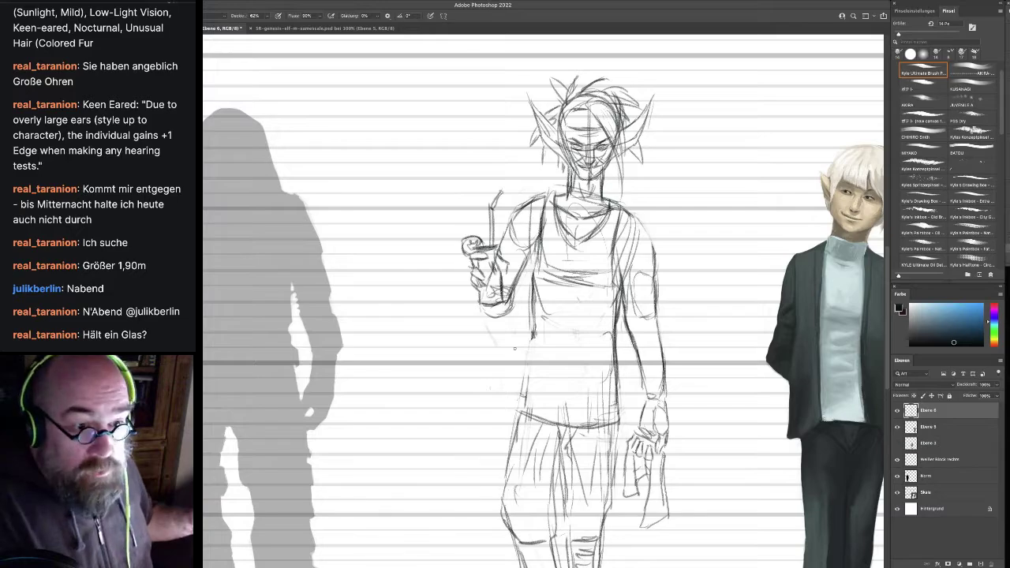
# Enlarge the whole character sketch slightly with Free Transform, extending it just below the 000 line of the height chart
pyautogui.hotkey('ctrl', '0')
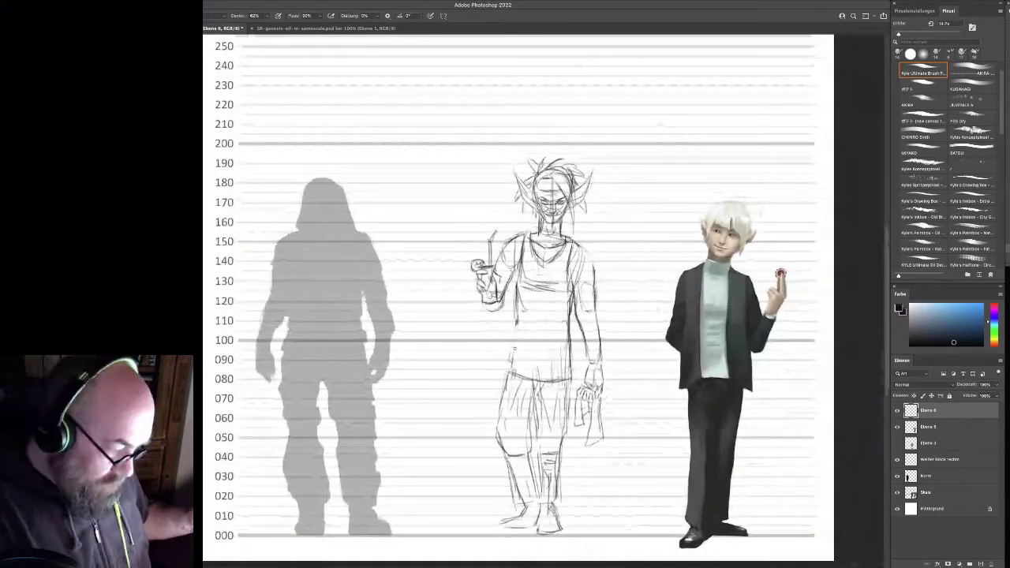
pyautogui.hotkey('ctrl', '+')
pyautogui.hotkey('ctrl', '+')
pyautogui.hotkey('ctrl', '+')
pyautogui.hotkey('ctrl', '0')
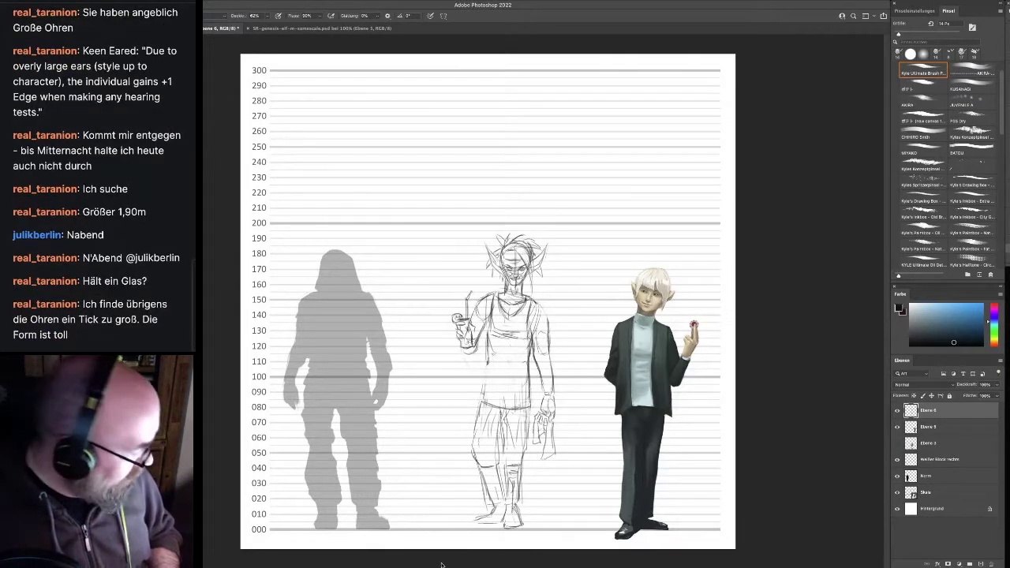
pyautogui.hotkey('ctrl', 't')
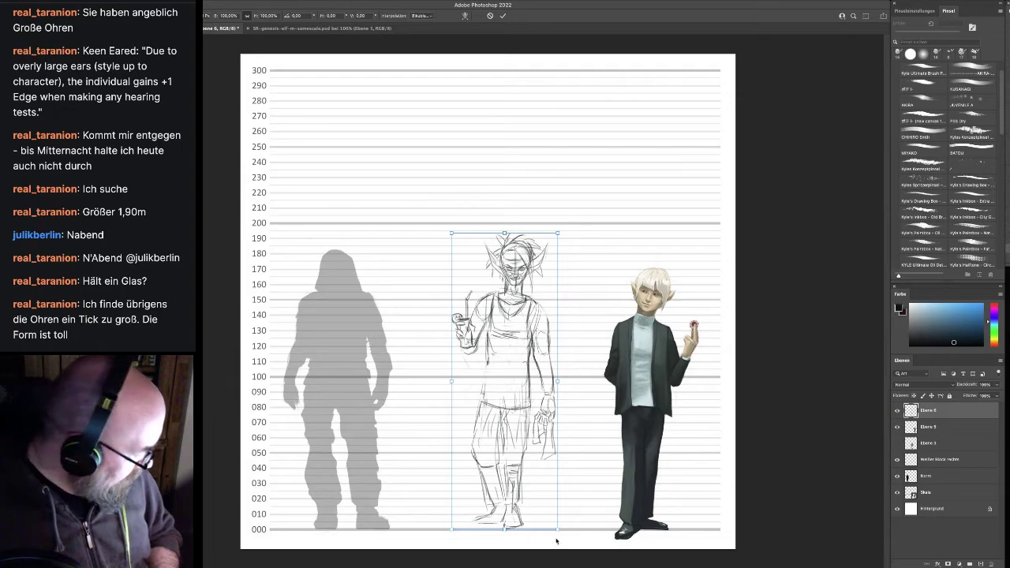
pyautogui.moveTo(560, 534); pyautogui.dragTo(561, 537)
pyautogui.press('Return')
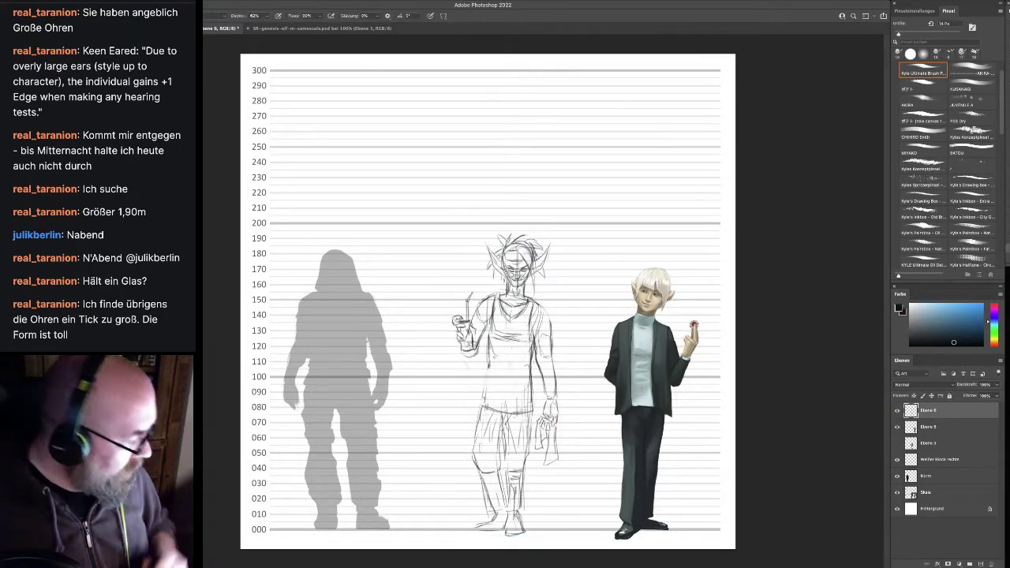
# Lasso the character's ear on the elf's side and scale it down to about 77%
pyautogui.press('super+plus')
pyautogui.press('super+plus')
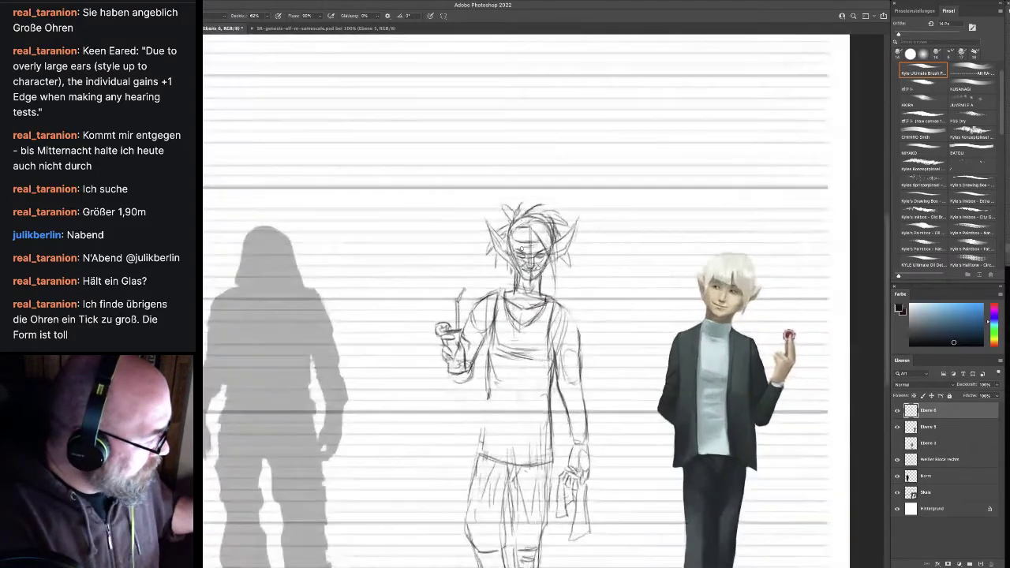
pyautogui.press('l')
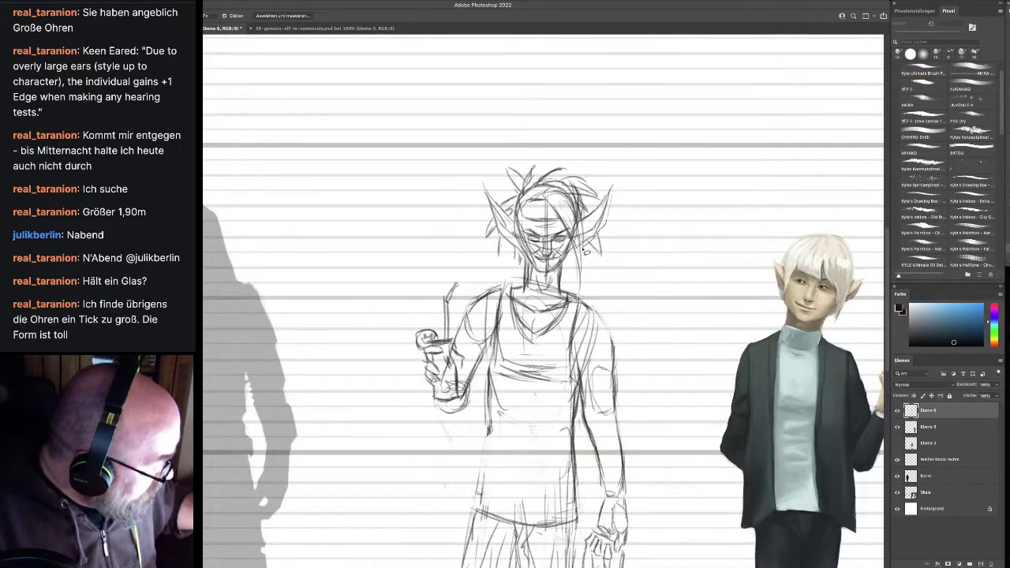
pyautogui.moveTo(598, 206)
pyautogui.mouseDown()
pyautogui.moveTo(619, 175)
pyautogui.moveTo(609, 230)
pyautogui.mouseUp()
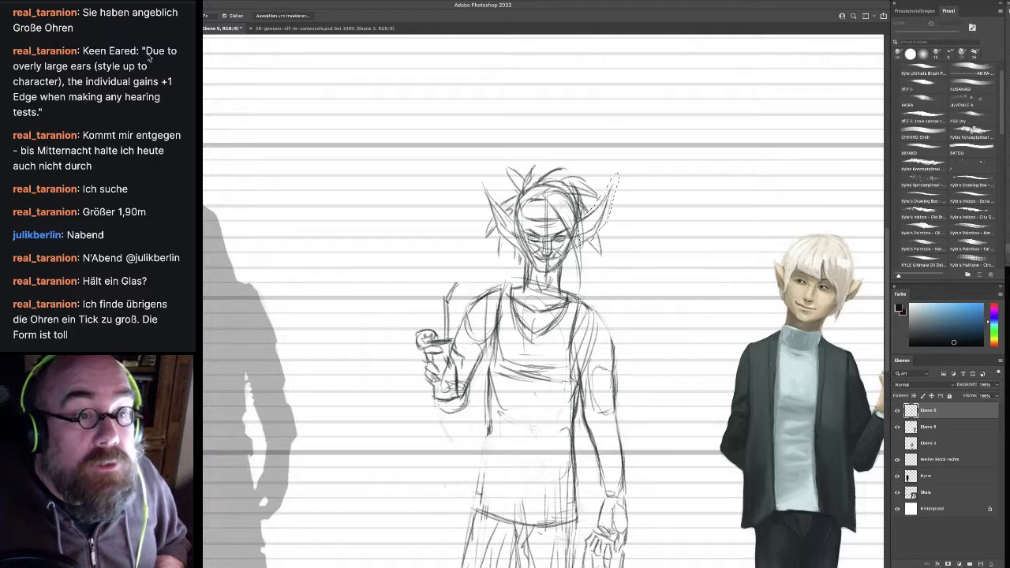
pyautogui.hotkey('ctrl', 't')
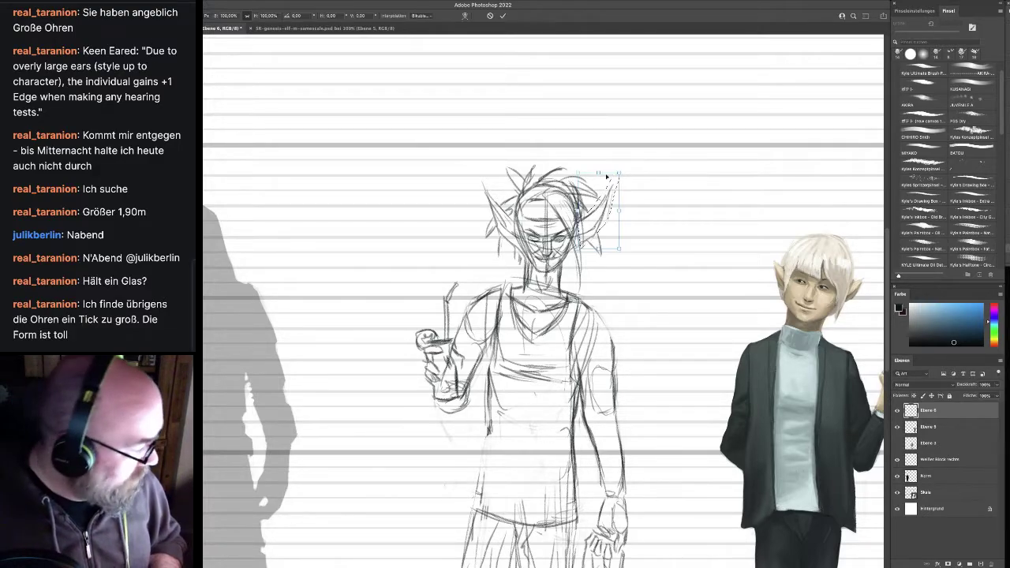
pyautogui.moveTo(618, 173); pyautogui.dragTo(610, 188)
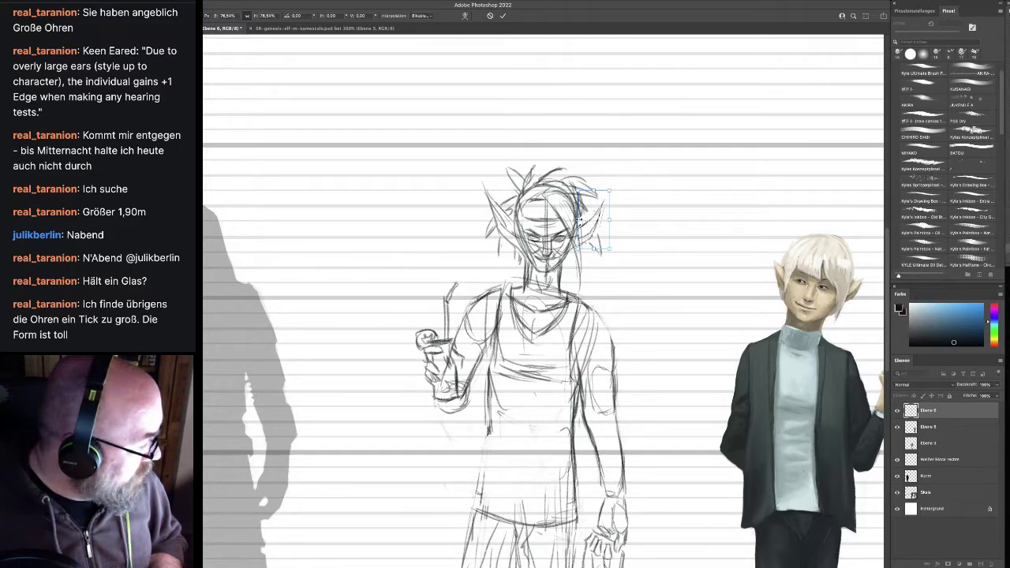
pyautogui.press('Return')
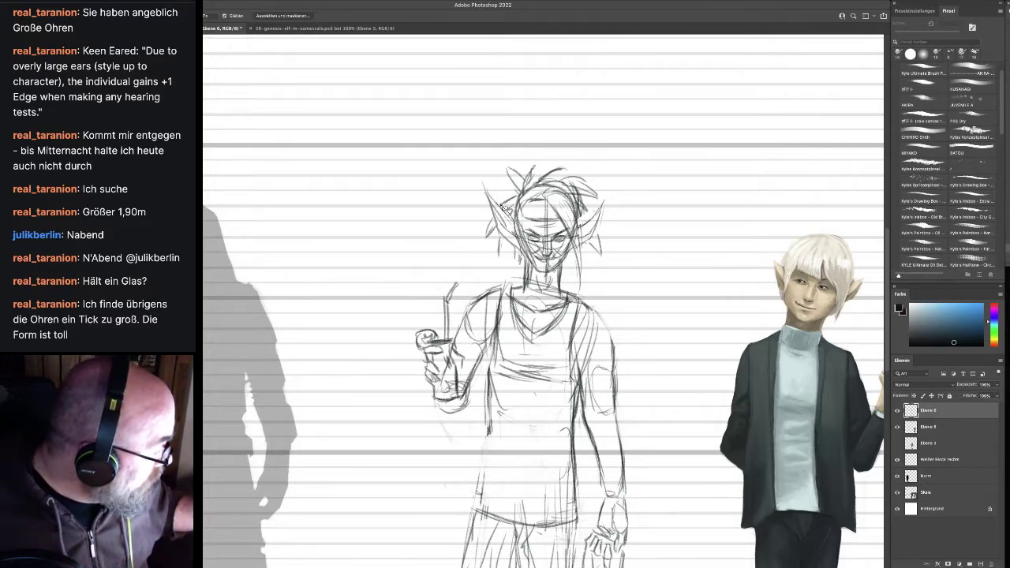
# Lasso the character's ear on the silhouette side and scale it down to about 87%
pyautogui.moveTo(503, 206)
pyautogui.mouseDown()
pyautogui.moveTo(480, 179)
pyautogui.moveTo(518, 251)
pyautogui.mouseUp()
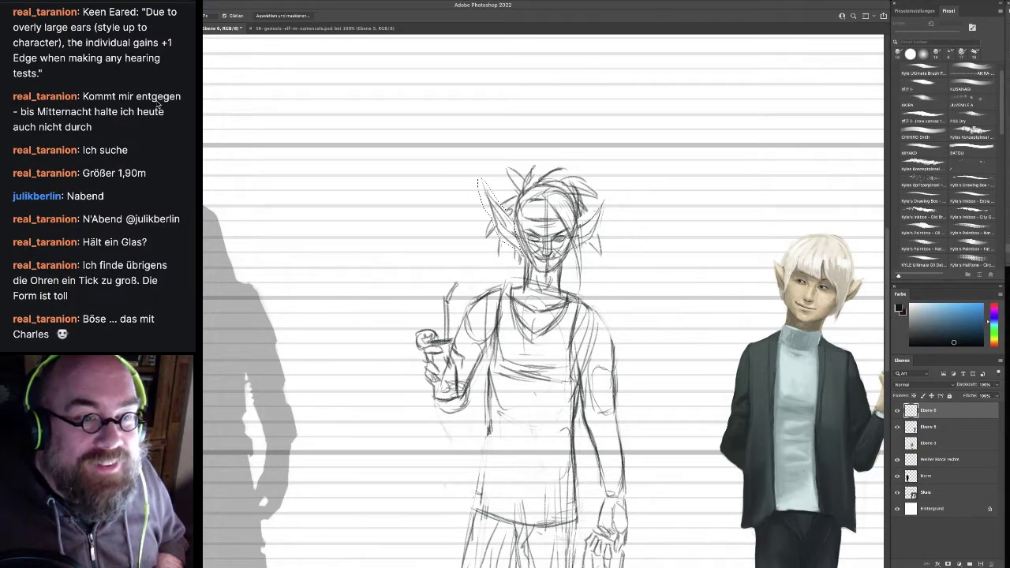
pyautogui.hotkey('ctrl', 't')
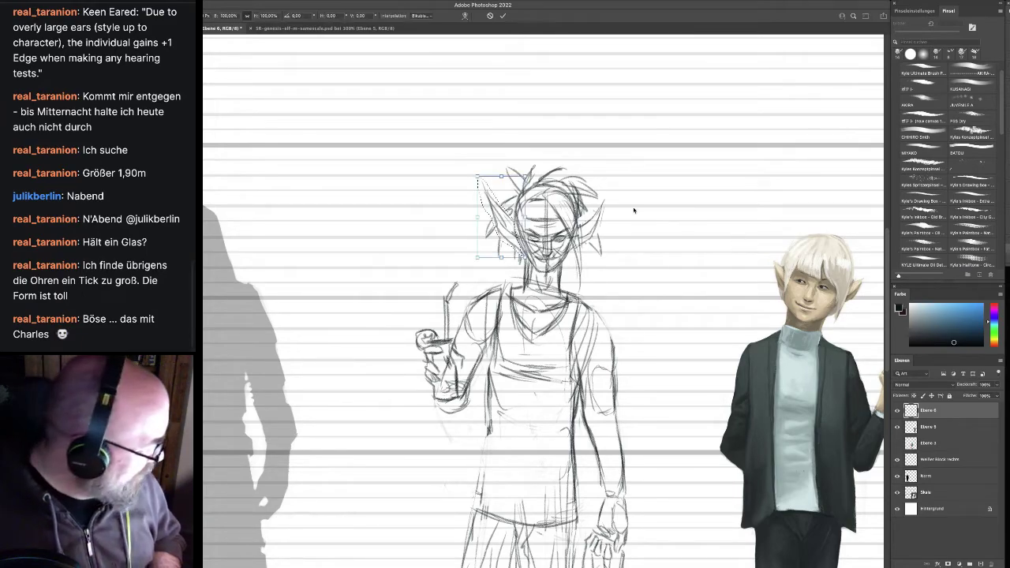
pyautogui.moveTo(477, 177); pyautogui.dragTo(483, 184)
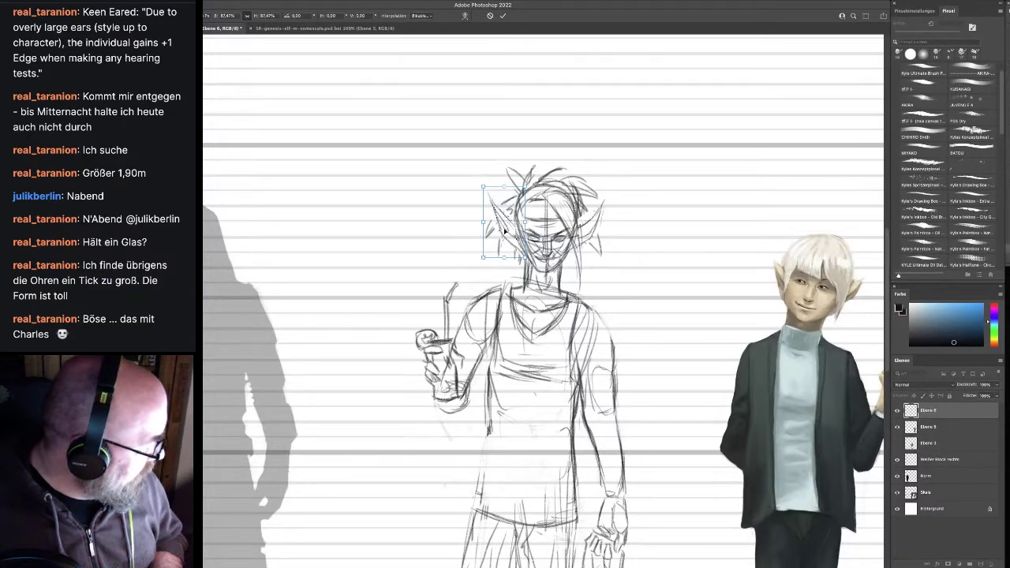
pyautogui.press('Return')
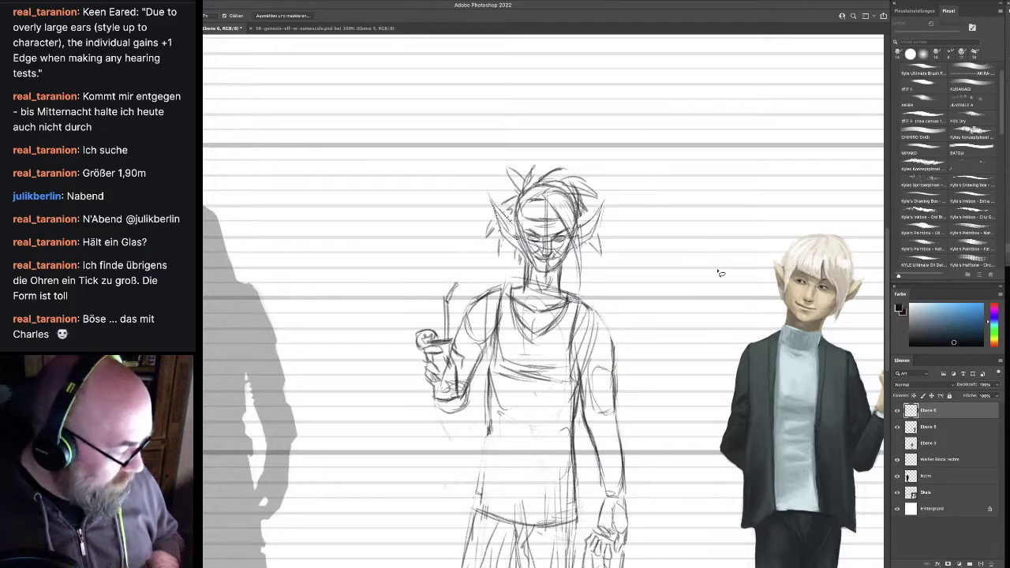
# Set the sketch layer Ebene 6 to Multiply, lower its opacity to about half, and make Ebene 5 the active layer
pyautogui.click(919, 385)
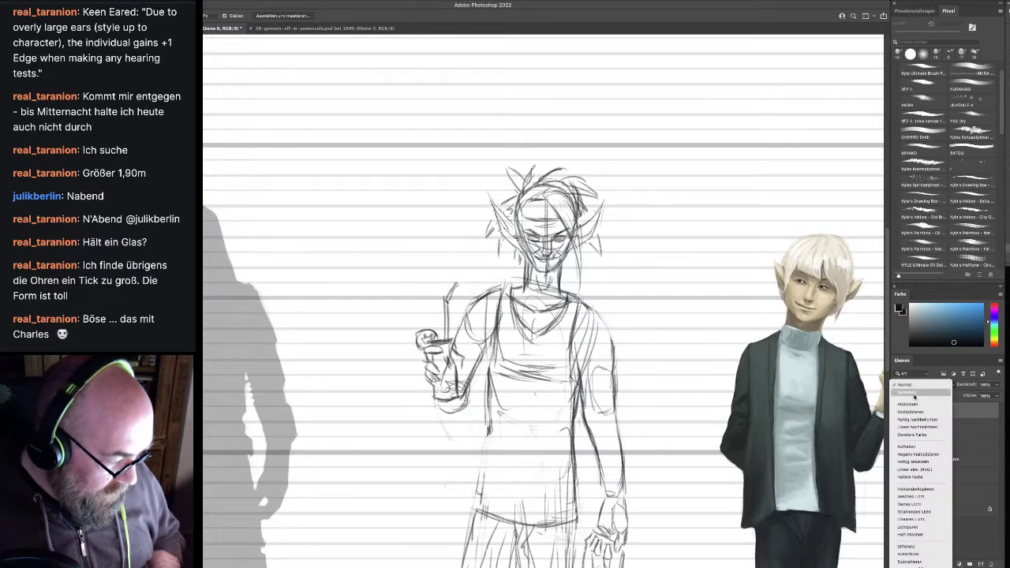
pyautogui.click(917, 414)
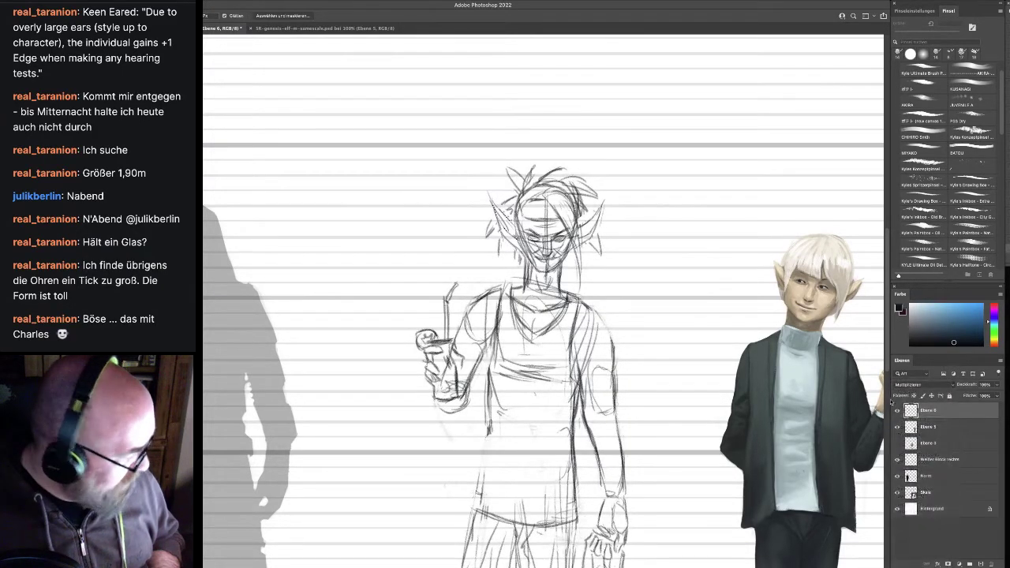
pyautogui.click(997, 385)
pyautogui.moveTo(984, 395); pyautogui.dragTo(980, 395)
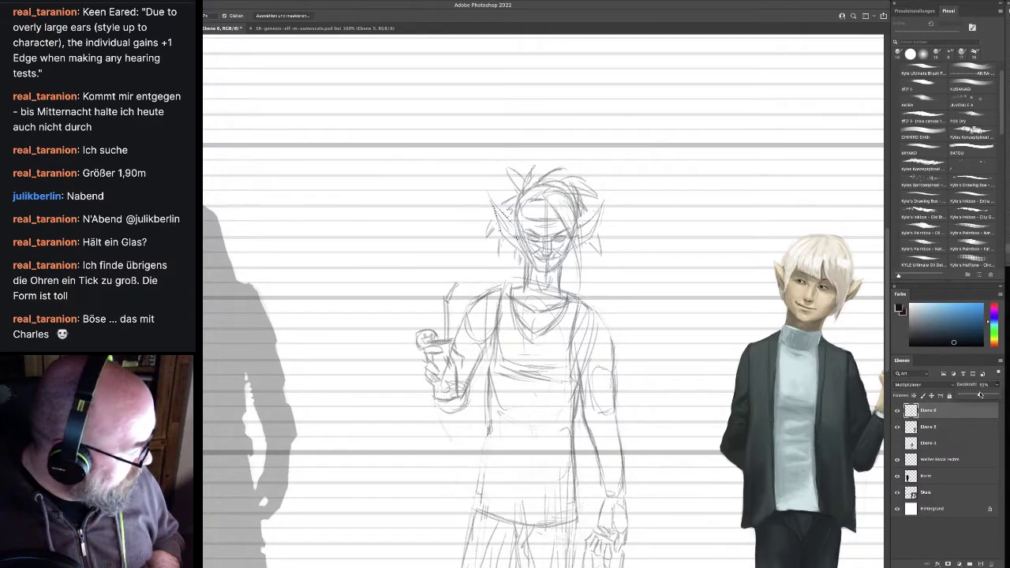
pyautogui.click(961, 430)
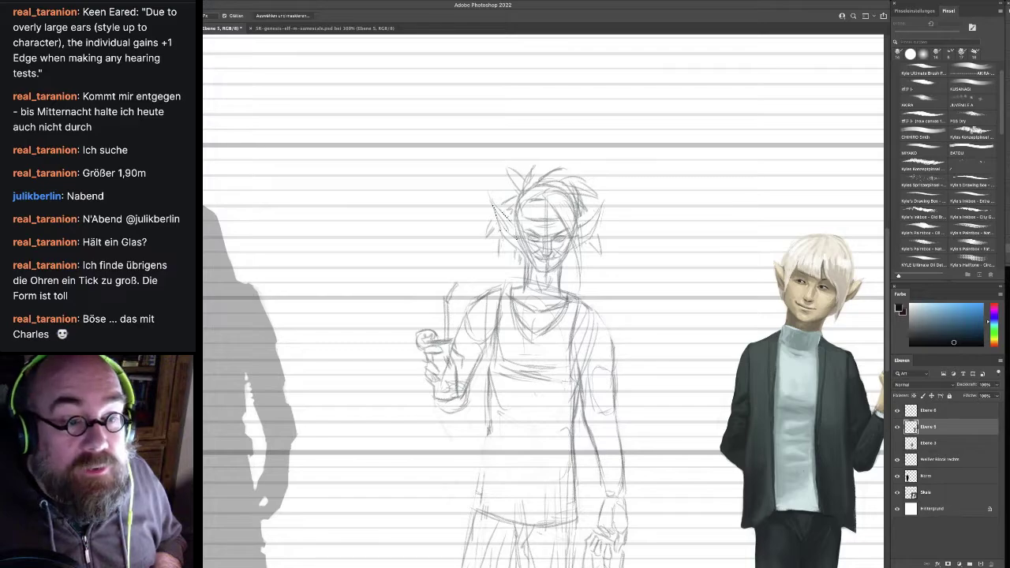
# Add a new empty layer directly above Ebene 5 for painting the character
pyautogui.hotkey('ctrl', 'shift', 'alt', 'n')
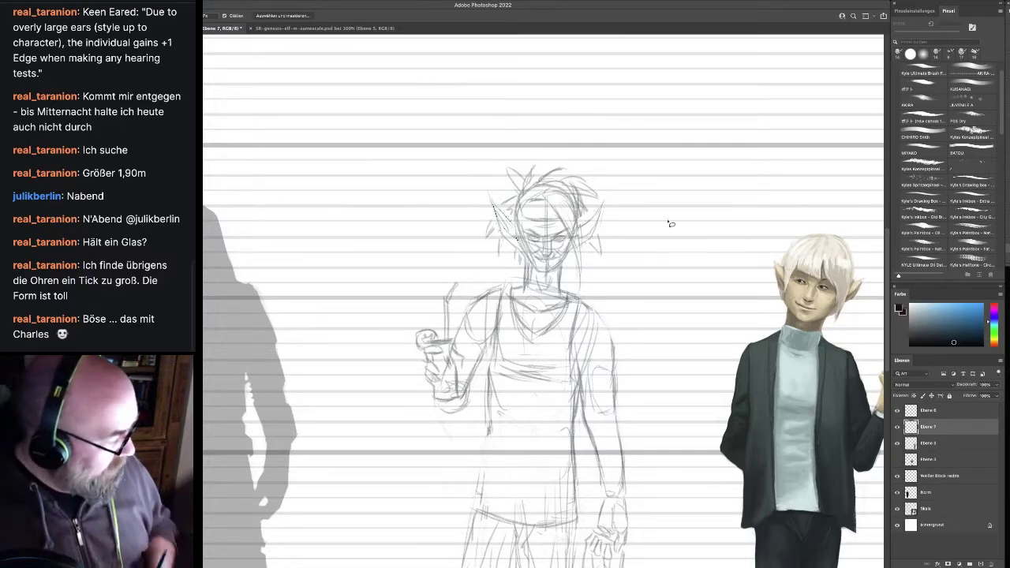
pyautogui.scroll(-2, 634, 221)
pyautogui.scroll(-5, 635, 221)
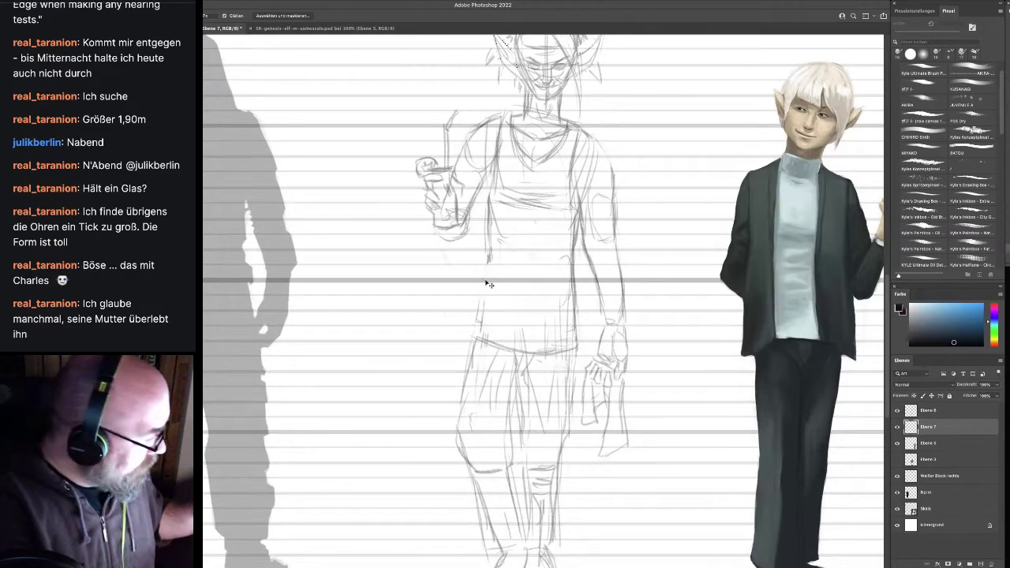
pyautogui.hotkey('ctrl', '0')
pyautogui.press('super+1')
pyautogui.press('super+0')
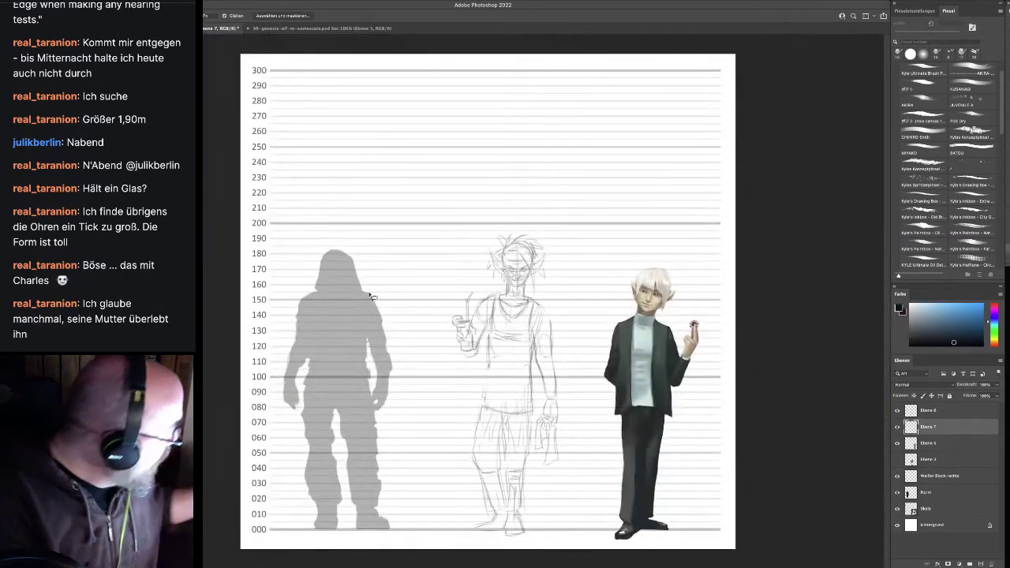
# Set up the Brush with a dark blue foreground colour and 100% opacity
pyautogui.press('b')
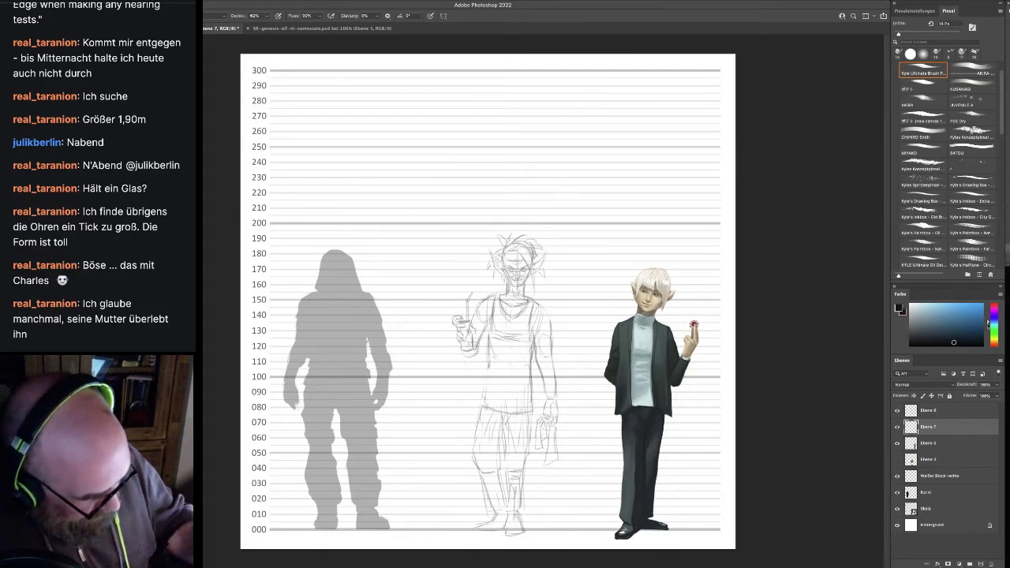
pyautogui.moveTo(989, 325); pyautogui.dragTo(990, 321)
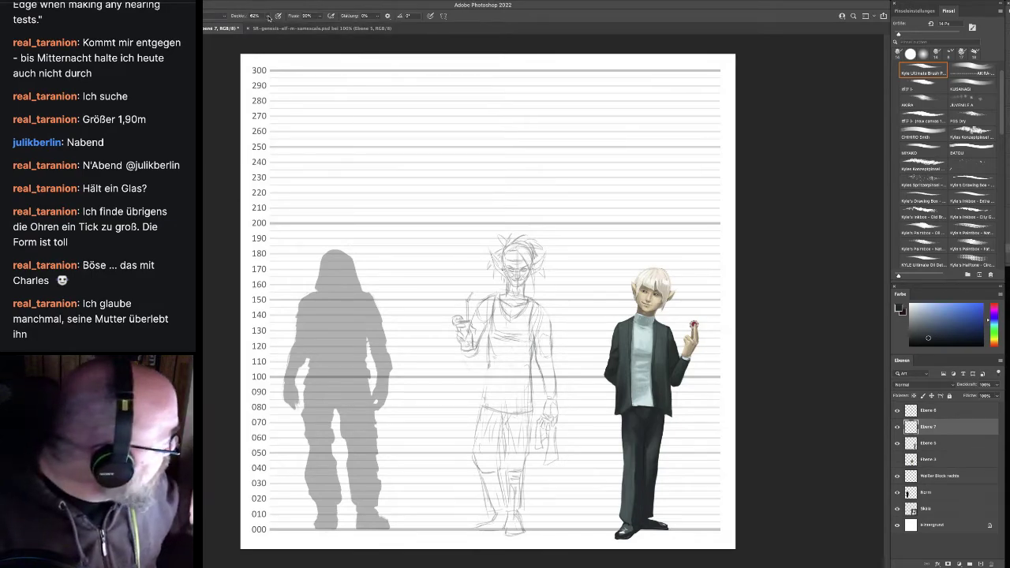
pyautogui.moveTo(269, 16); pyautogui.dragTo(295, 36)
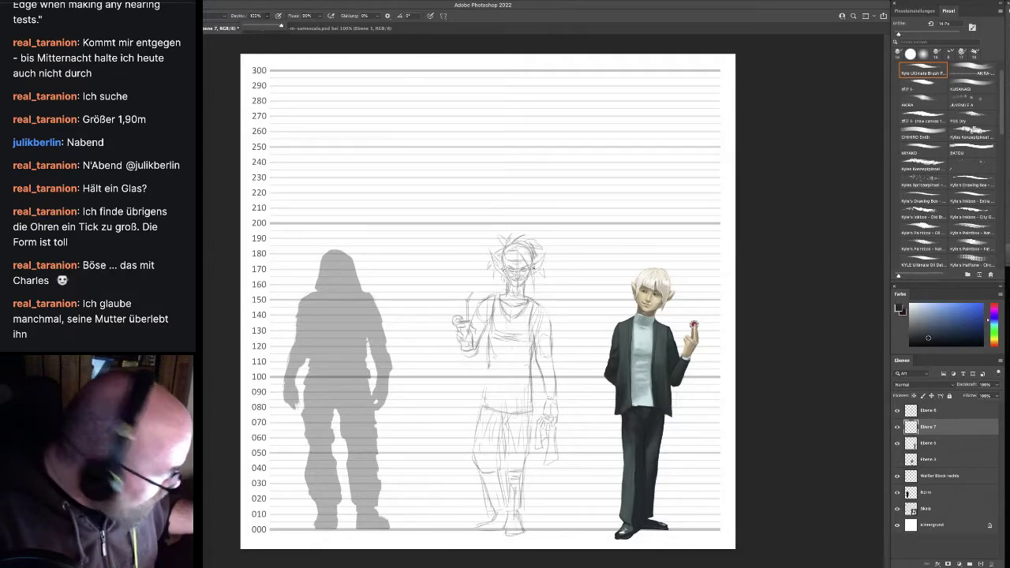
# Examine the character sketch up close and in comparison with the neighbouring figures on the height chart
pyautogui.press('super+plus')
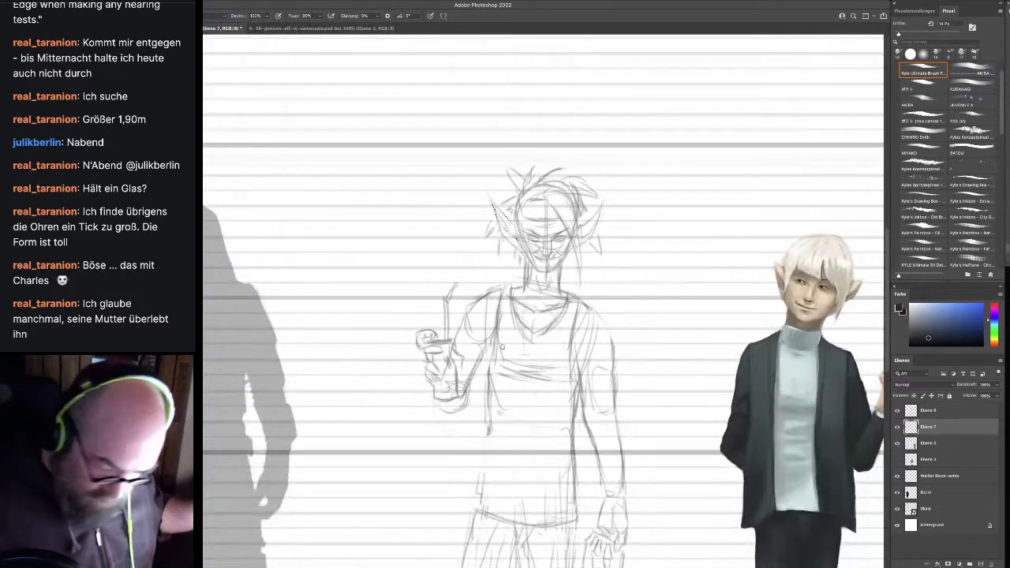
pyautogui.moveTo(449, 311); pyautogui.dragTo(451, 220)
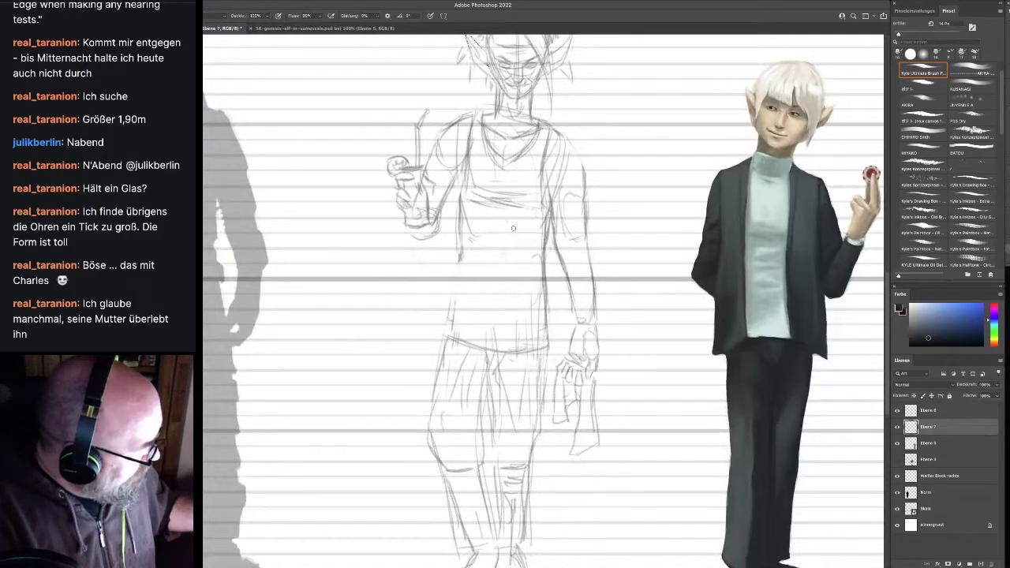
pyautogui.scroll(-3, 513, 228)
pyautogui.scroll(2, 517, 234)
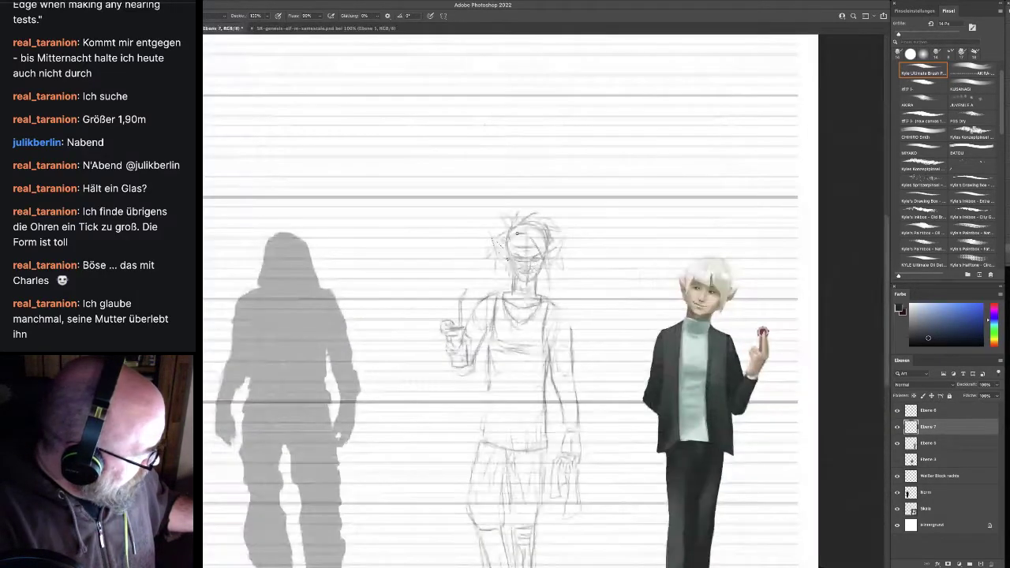
pyautogui.scroll(1, 517, 234)
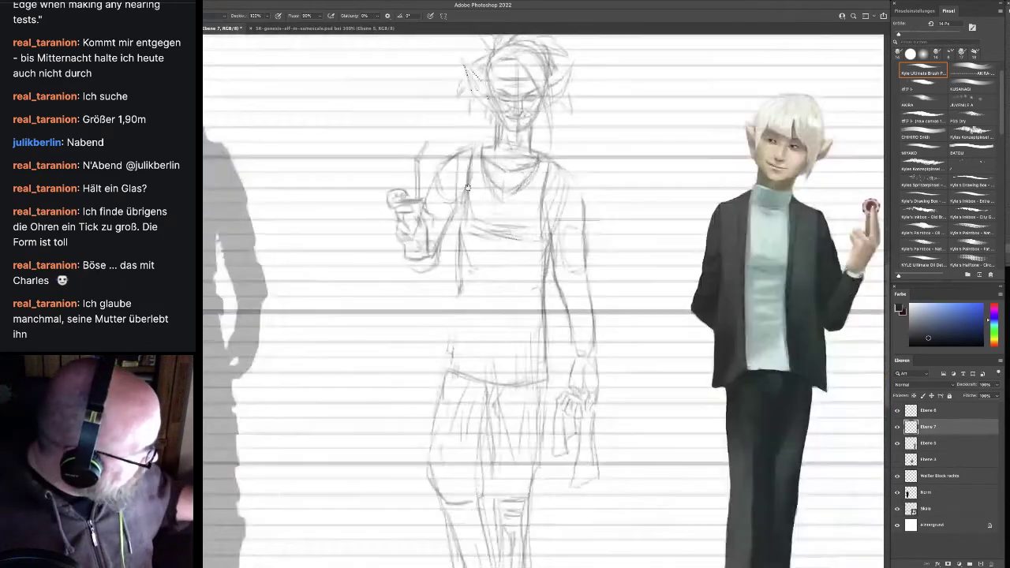
pyautogui.moveTo(468, 187); pyautogui.dragTo(471, 203)
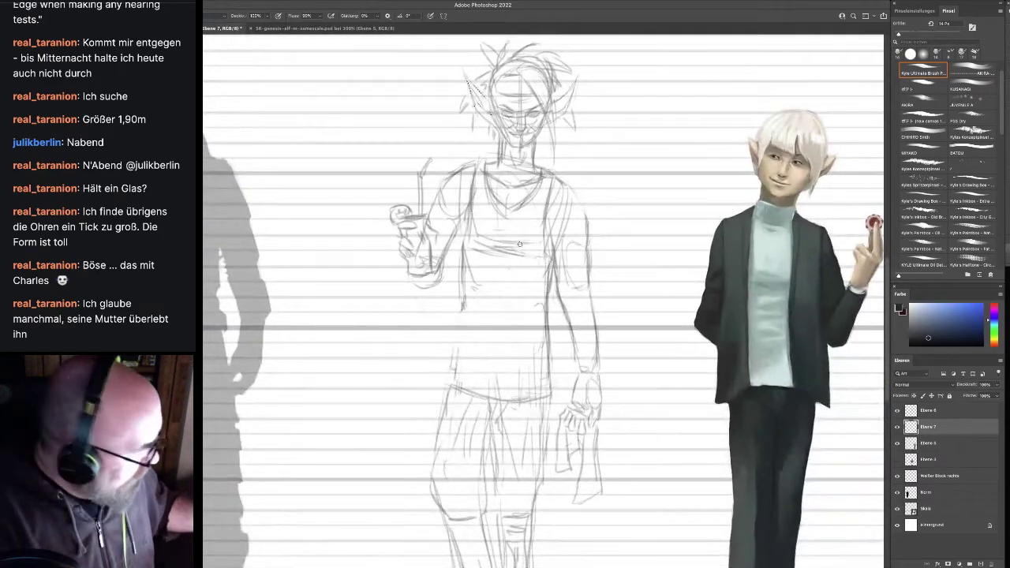
pyautogui.scroll(-3, 515, 242)
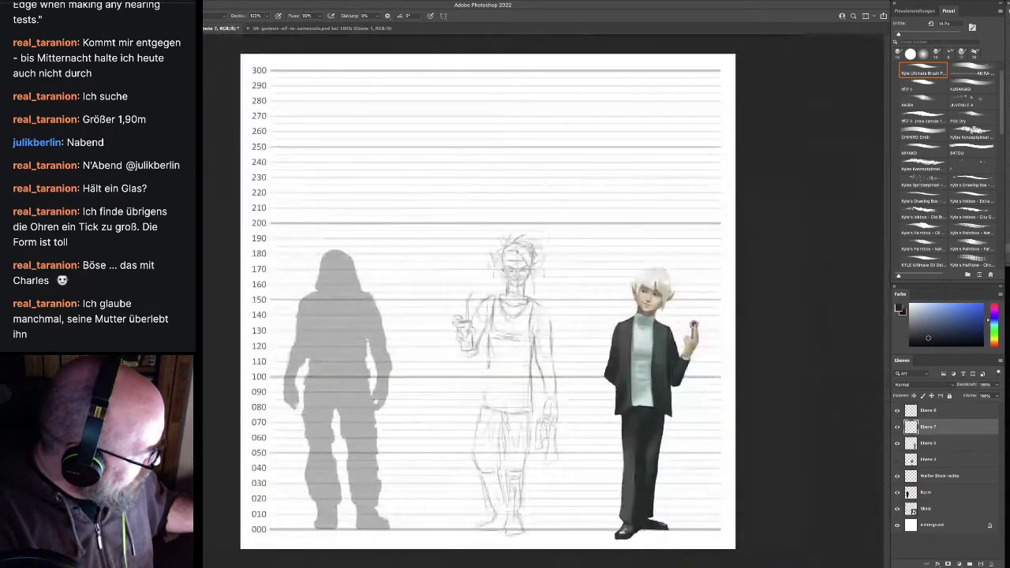
pyautogui.scroll(2, 515, 271)
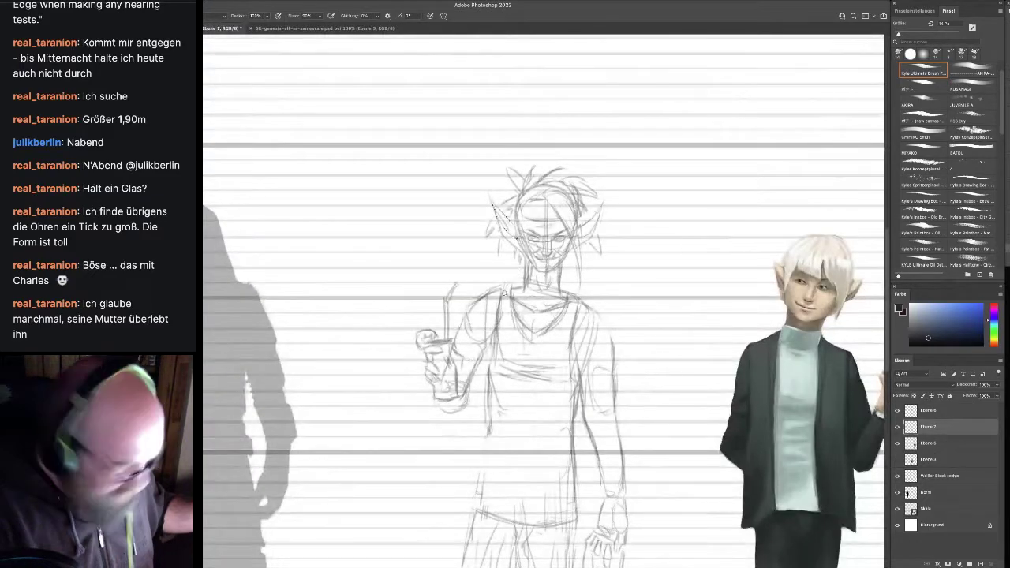
pyautogui.moveTo(503, 326); pyautogui.dragTo(502, 240)
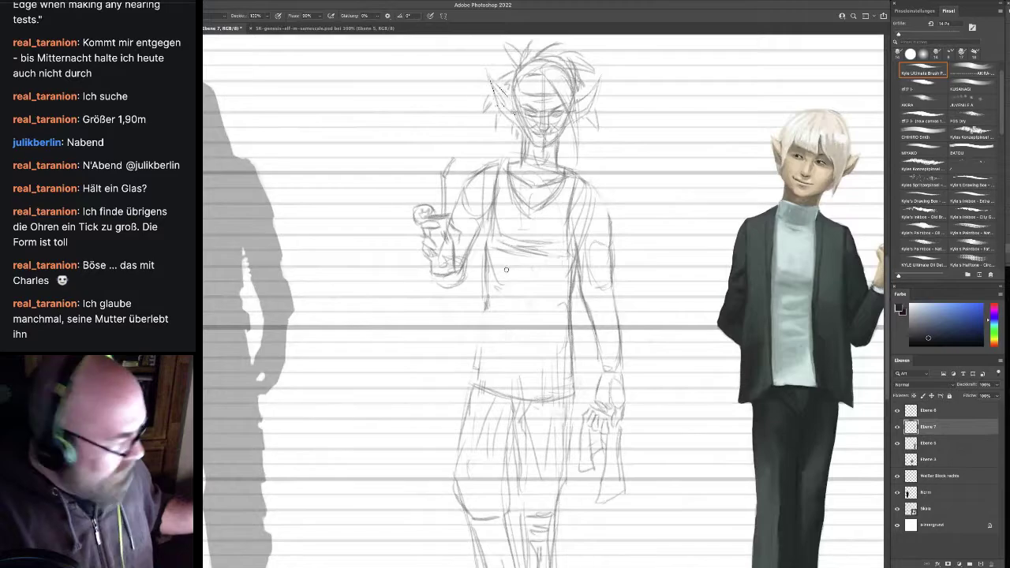
pyautogui.scroll(-3, 506, 268)
pyautogui.scroll(3, 507, 274)
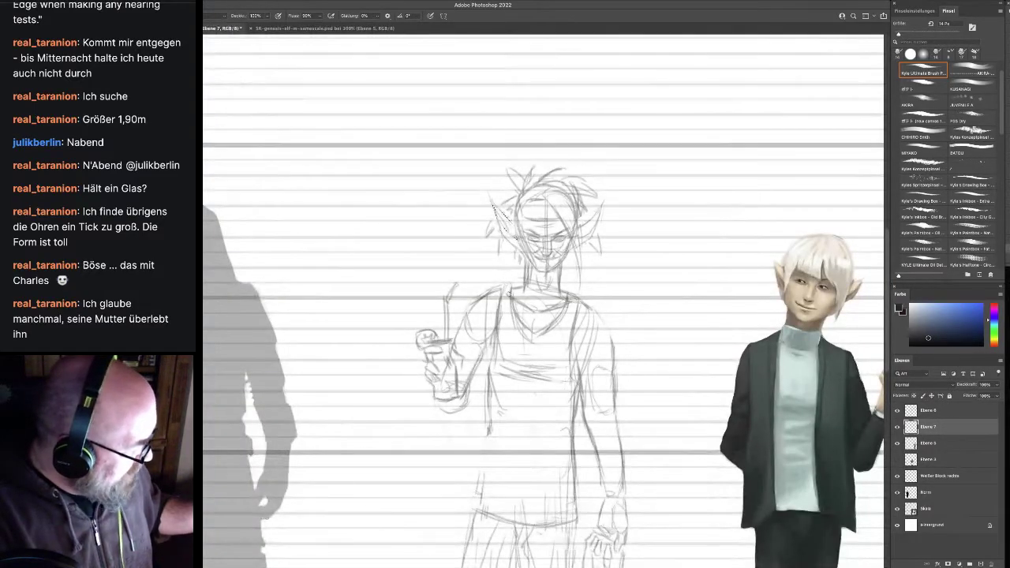
pyautogui.moveTo(521, 406); pyautogui.dragTo(520, 282)
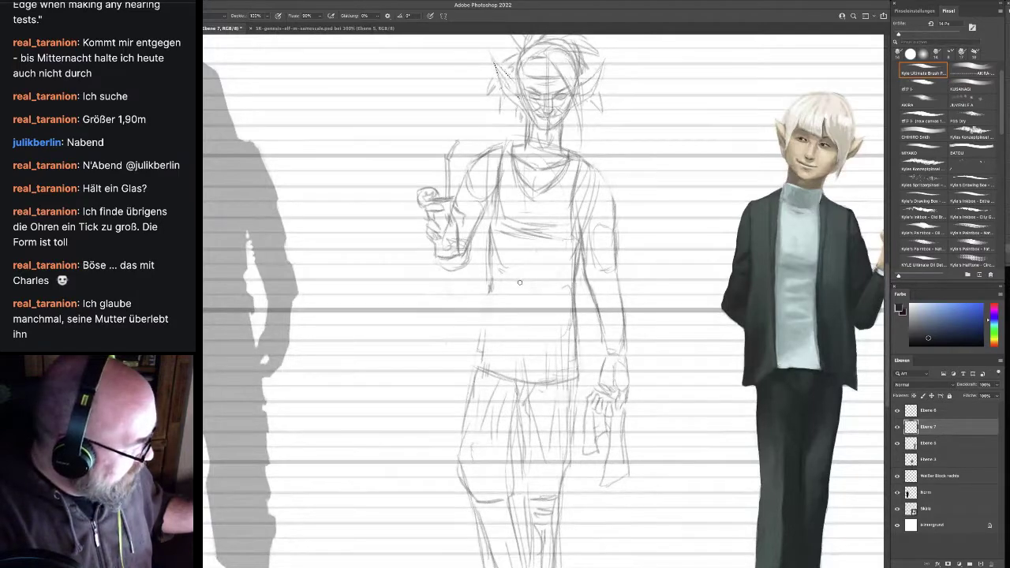
pyautogui.scroll(-3, 520, 281)
pyautogui.scroll(3, 524, 280)
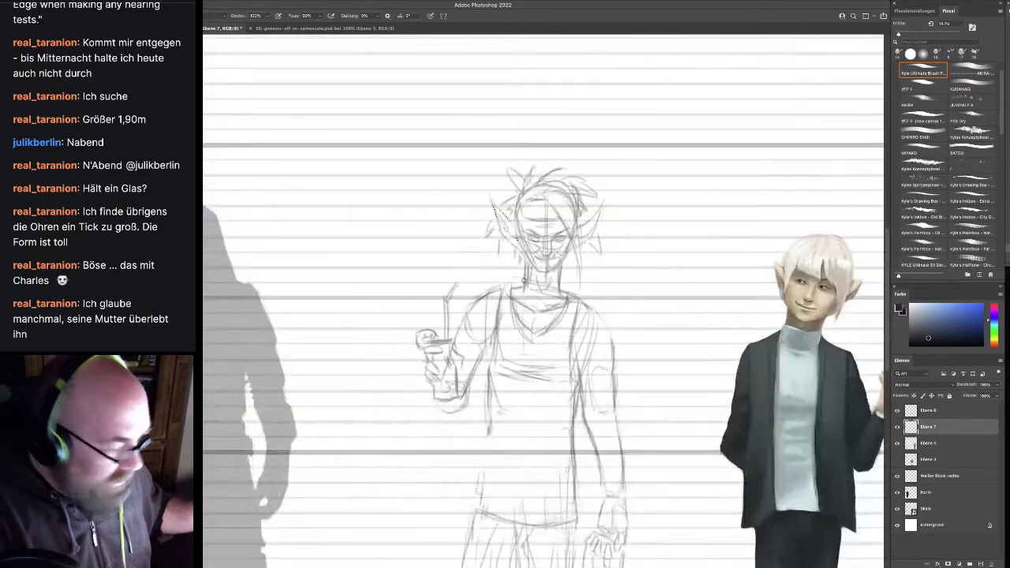
pyautogui.scroll(-4, 512, 285)
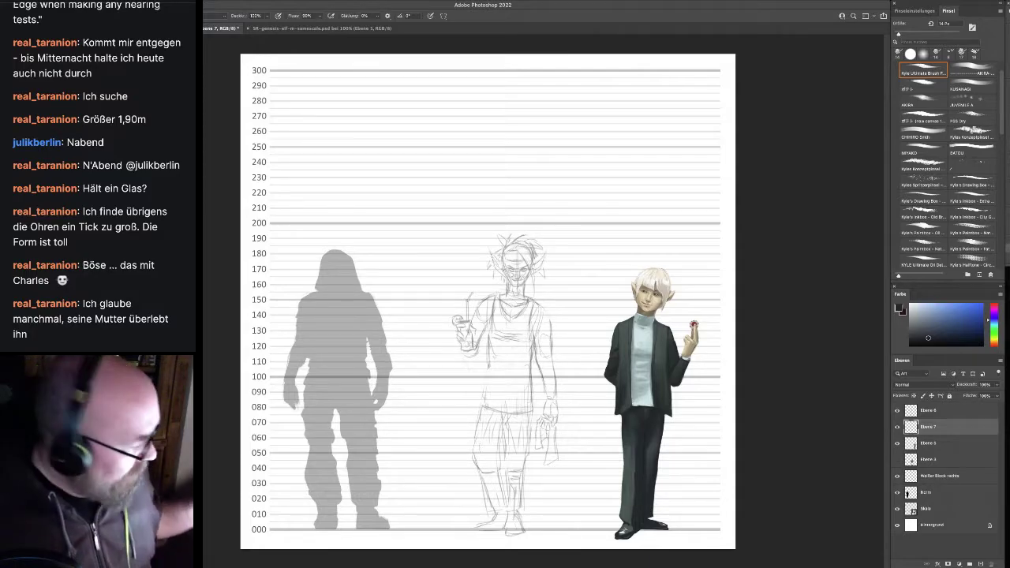
pyautogui.hotkey('ctrl', '+')
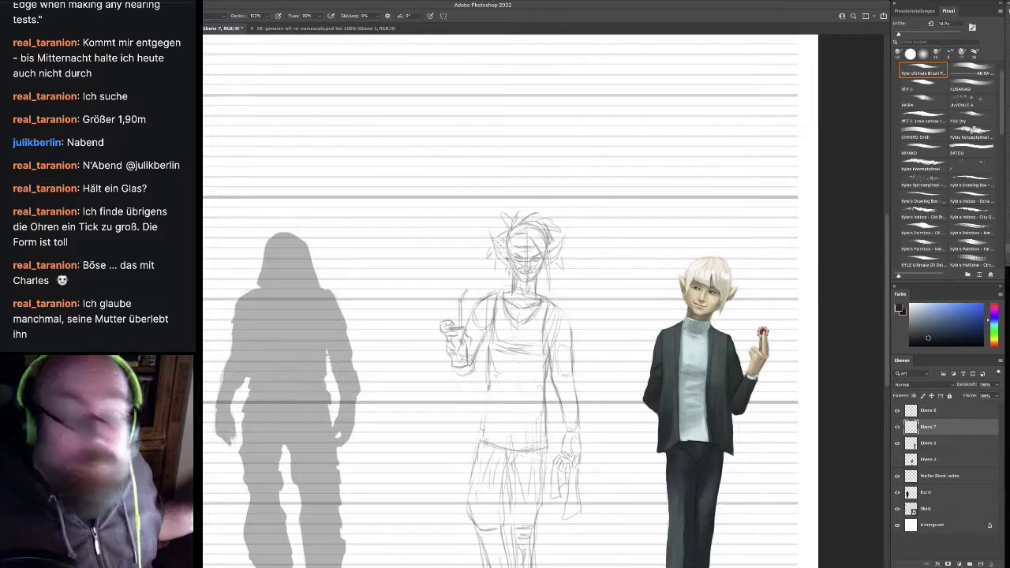
pyautogui.hotkey('ctrl', '+')
pyautogui.scroll(-3, 545, 300)
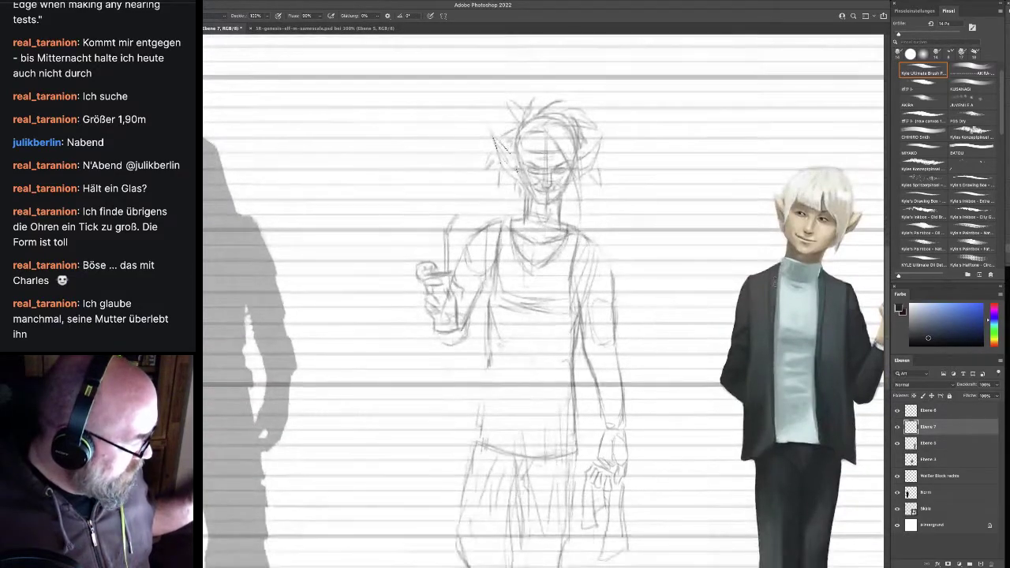
pyautogui.scroll(-1, 545, 300)
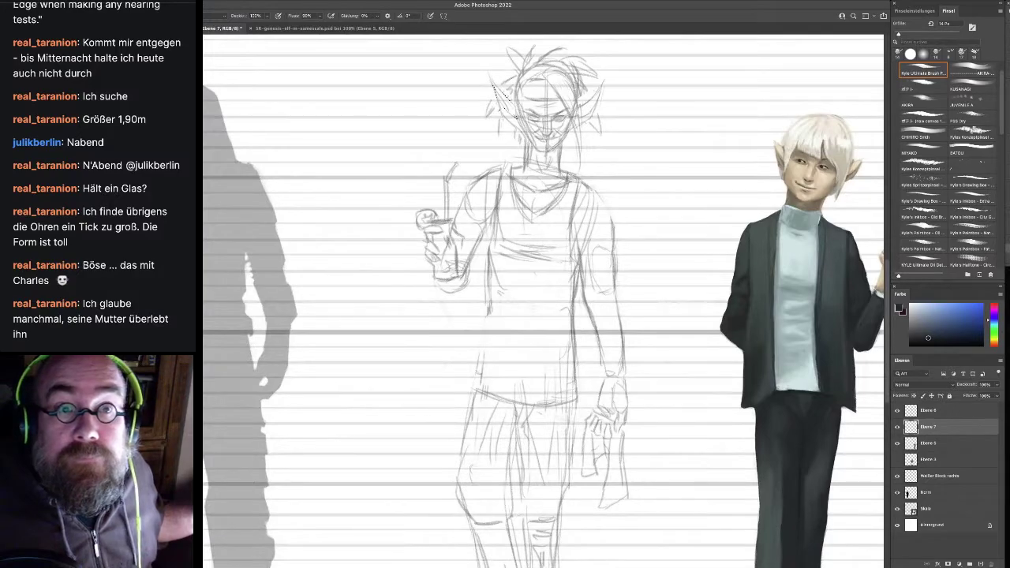
# Trace a thick dark outline along the character's elf-side ear, shoulder, arm with the hanging cloth, torso and leg, including the foot
pyautogui.hotkey('ctrl', '1')
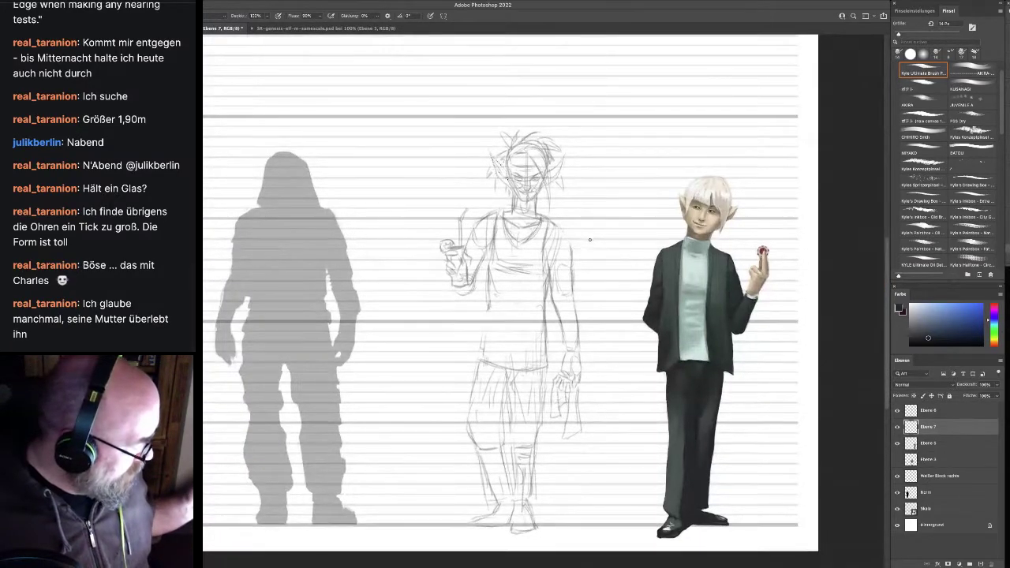
pyautogui.scroll(-1, 589, 239)
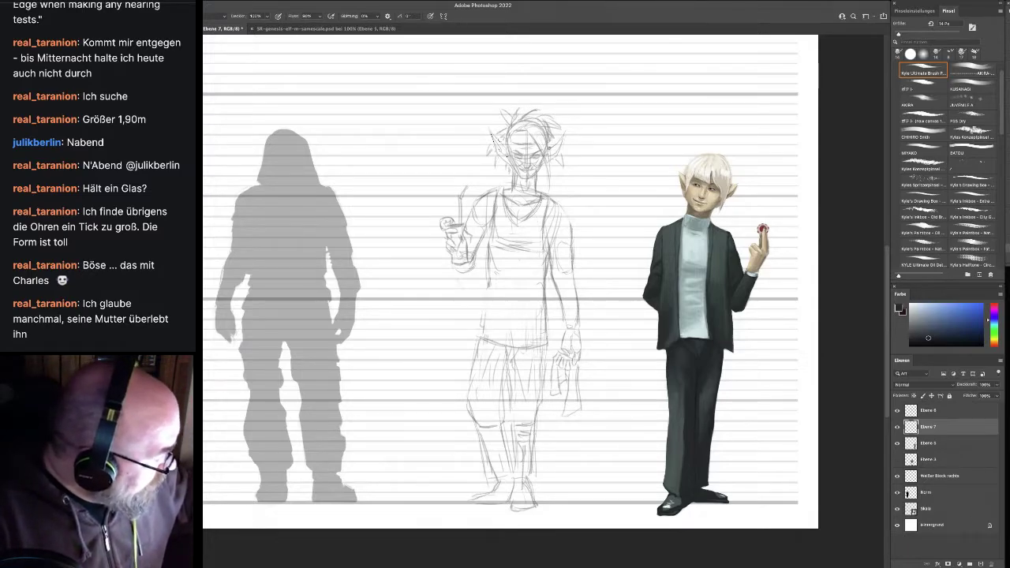
pyautogui.click(562, 127)
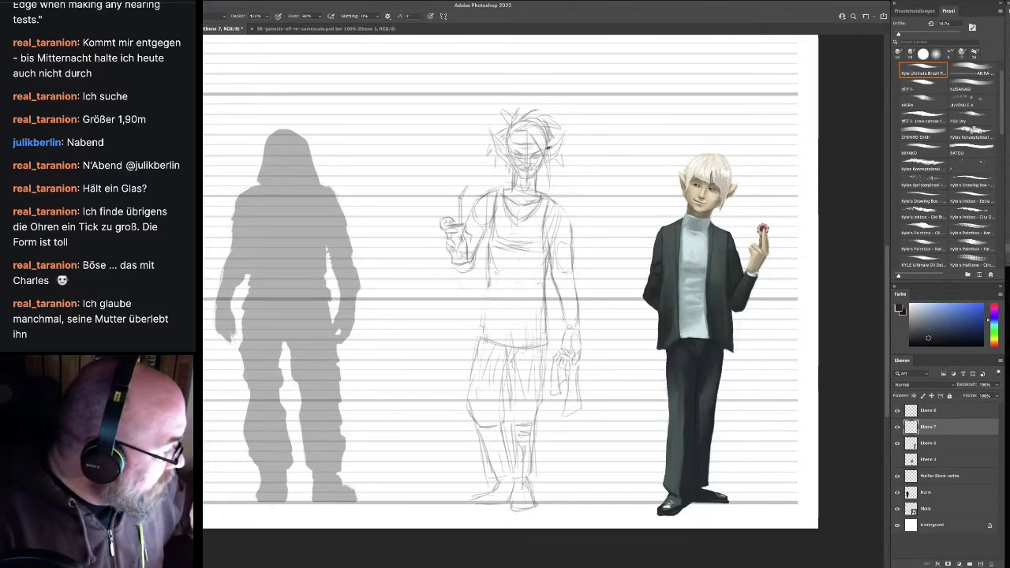
pyautogui.moveTo(549, 147)
pyautogui.mouseDown()
pyautogui.moveTo(562, 137)
pyautogui.moveTo(555, 158)
pyautogui.mouseUp()
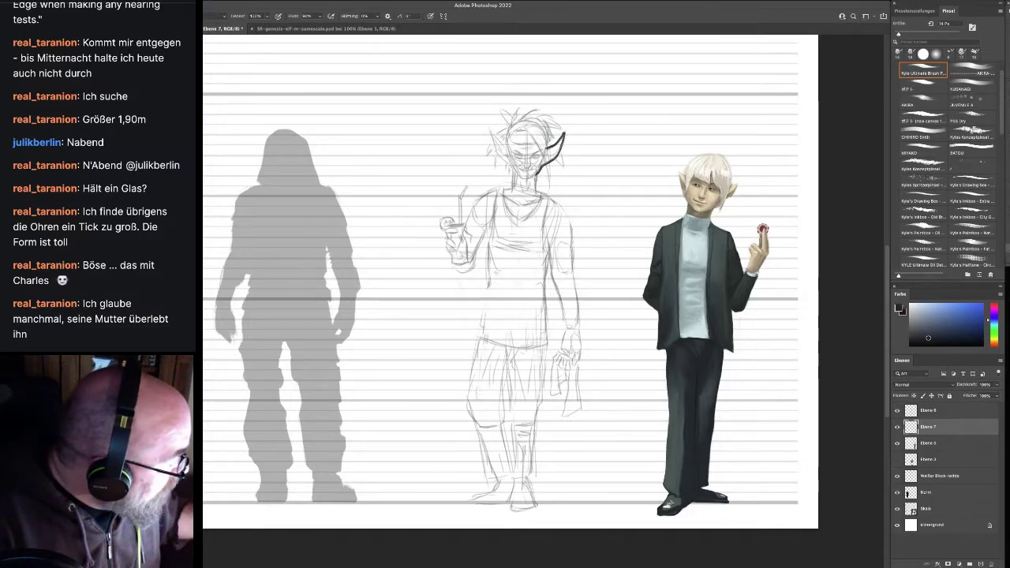
pyautogui.moveTo(540, 175)
pyautogui.mouseDown()
pyautogui.moveTo(535, 189)
pyautogui.moveTo(569, 226)
pyautogui.moveTo(580, 355)
pyautogui.moveTo(579, 409)
pyautogui.moveTo(568, 413)
pyautogui.moveTo(566, 384)
pyautogui.moveTo(552, 395)
pyautogui.moveTo(563, 335)
pyautogui.moveTo(549, 258)
pyautogui.moveTo(542, 422)
pyautogui.mouseUp()
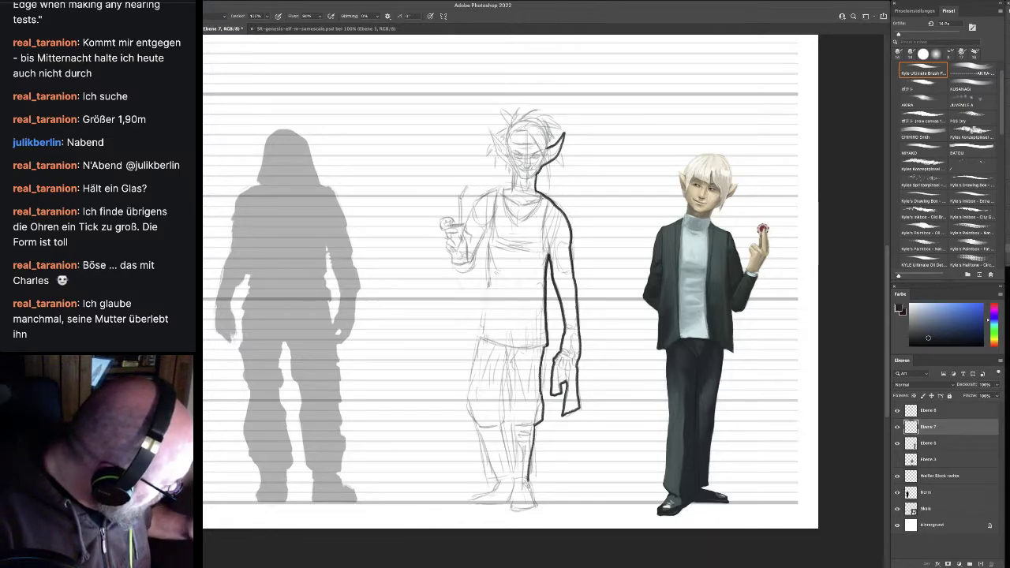
pyautogui.moveTo(513, 510); pyautogui.dragTo(513, 477)
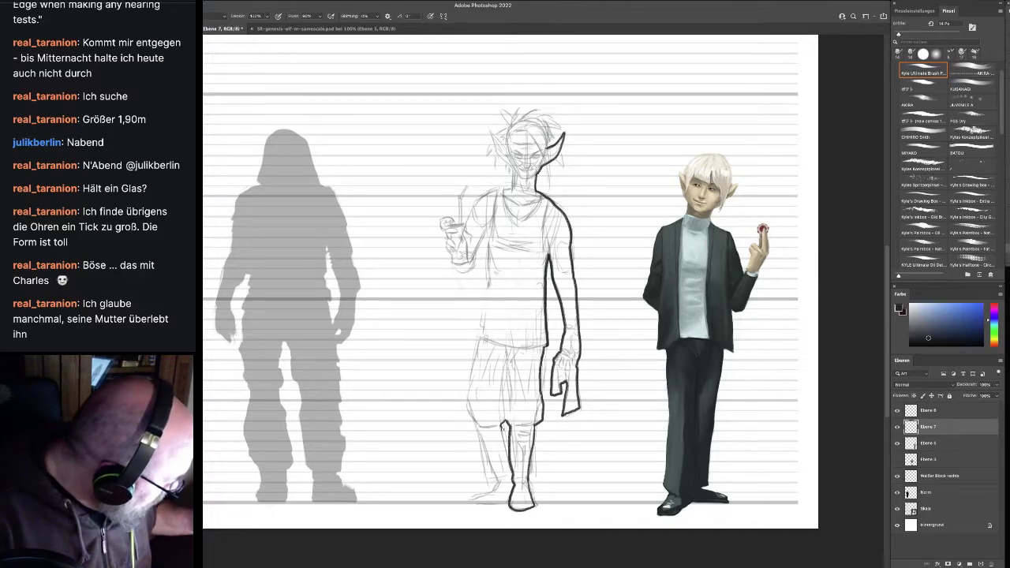
pyautogui.moveTo(502, 428); pyautogui.dragTo(508, 457)
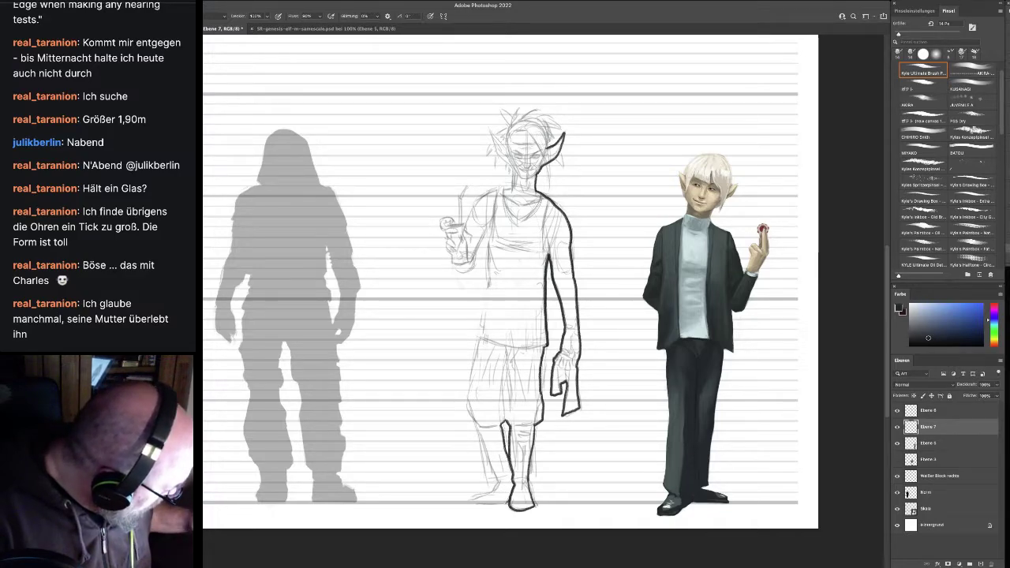
# Close the outline by tracing the silhouette-side foot, leg, torso, raised arm and hand, neck, ear and top of the head
pyautogui.moveTo(507, 505); pyautogui.dragTo(467, 501)
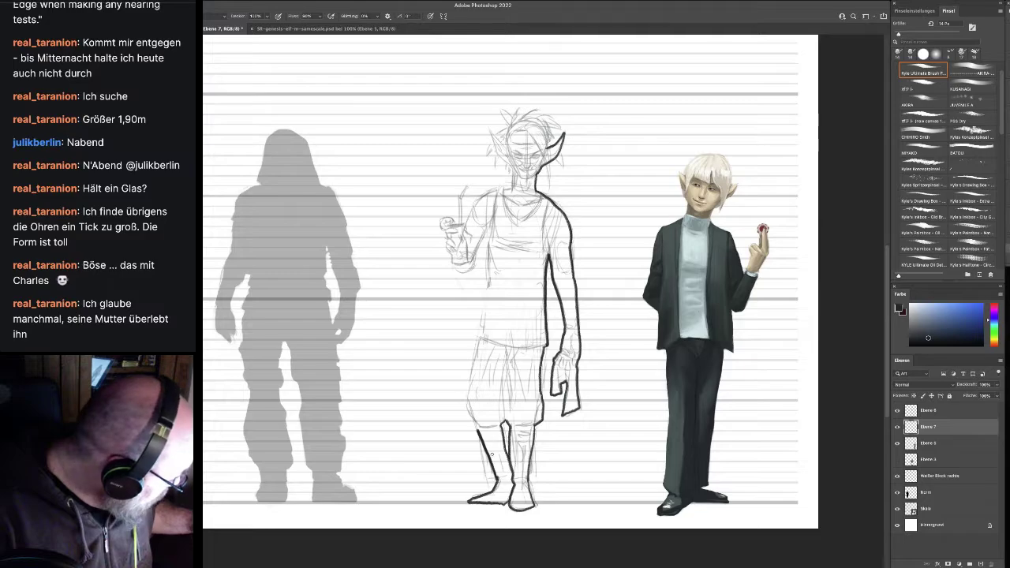
pyautogui.moveTo(477, 430)
pyautogui.mouseDown()
pyautogui.moveTo(470, 384)
pyautogui.moveTo(491, 229)
pyautogui.mouseUp()
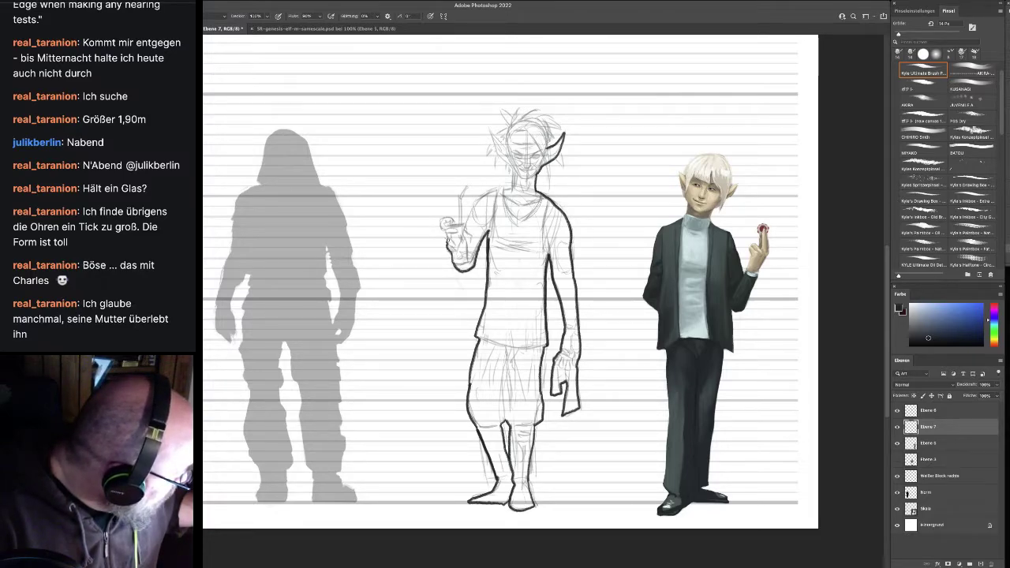
pyautogui.moveTo(444, 230); pyautogui.dragTo(446, 217)
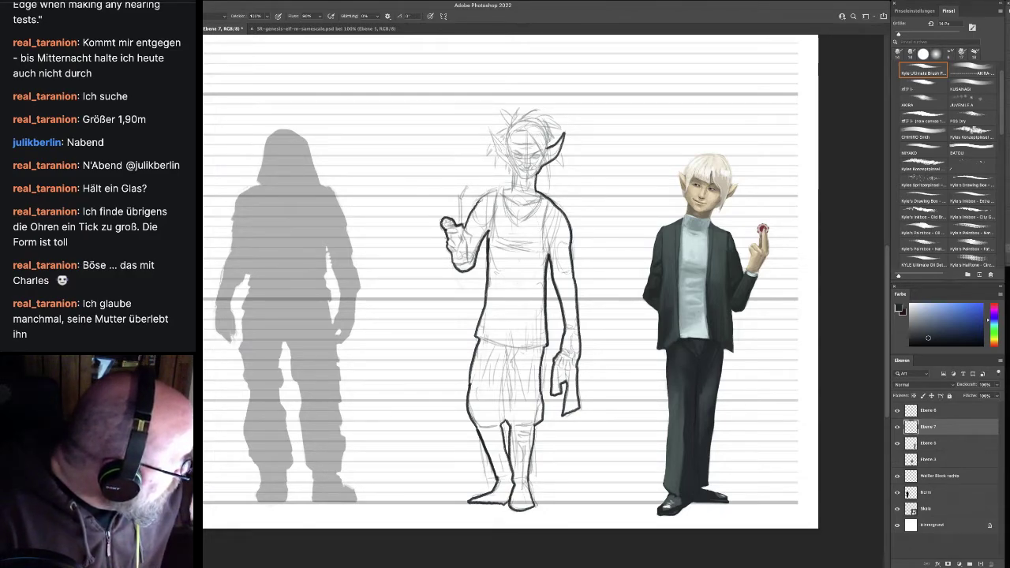
pyautogui.moveTo(476, 200); pyautogui.dragTo(511, 186)
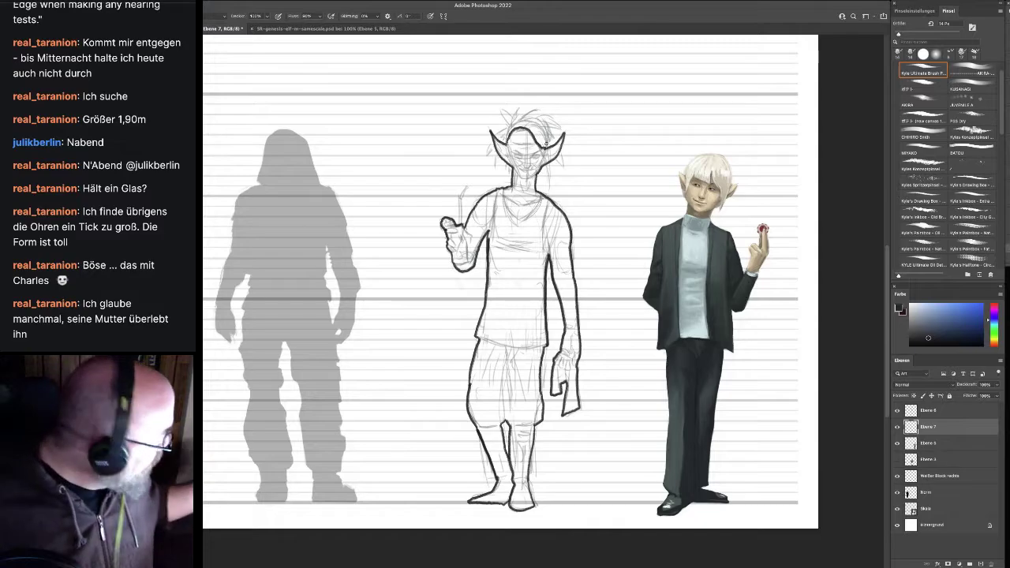
# Fill the outlined body with the Paint Bucket, using a slightly lighter dark blue-grey for the final base colour
pyautogui.press('w')
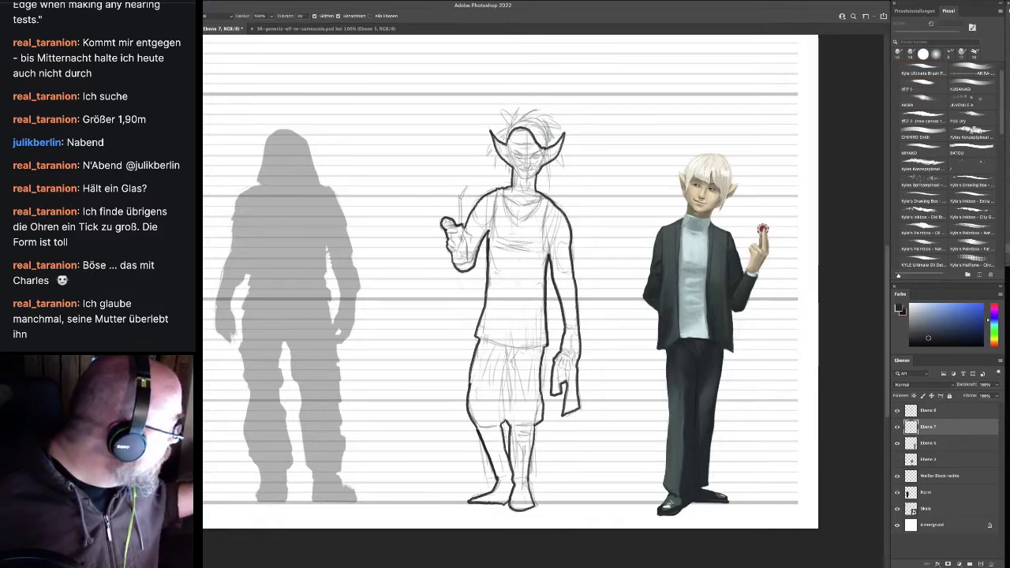
pyautogui.click(518, 268)
pyautogui.click(516, 270)
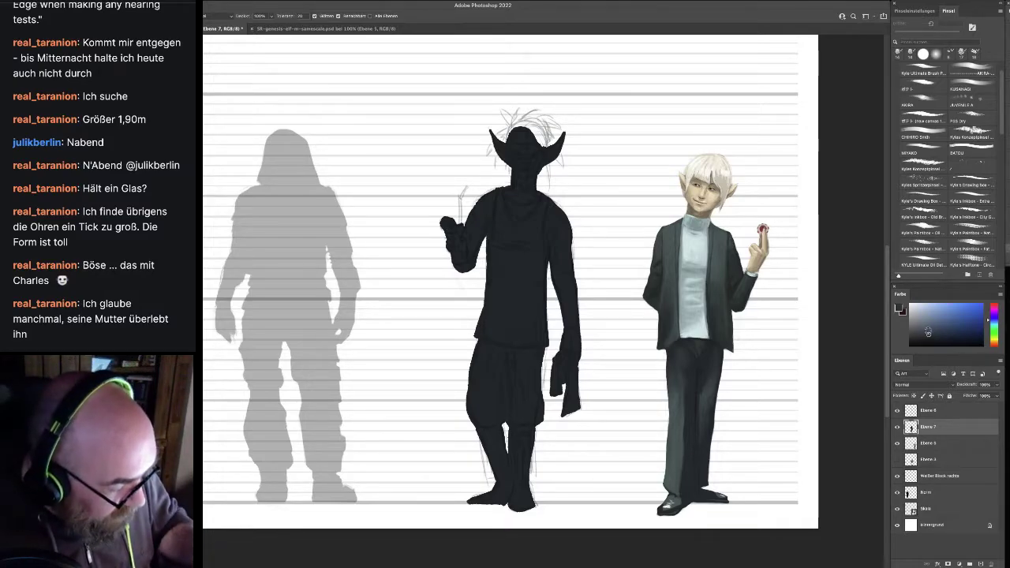
pyautogui.click(518, 268)
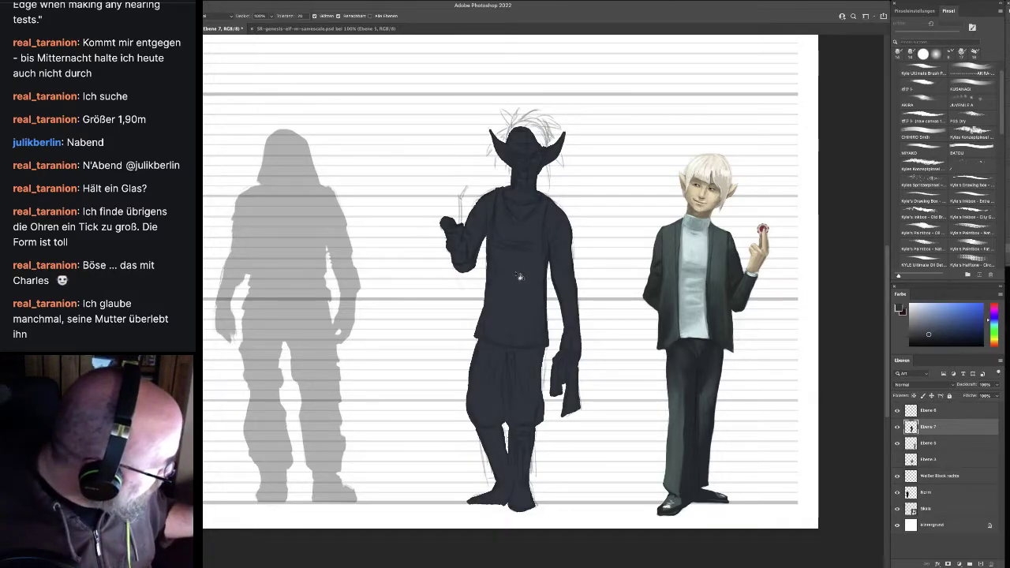
# Refill the character's body shape with a lighter dark blue-grey
pyautogui.click(928, 331)
pyautogui.hotkey('alt', 'BackSpace')
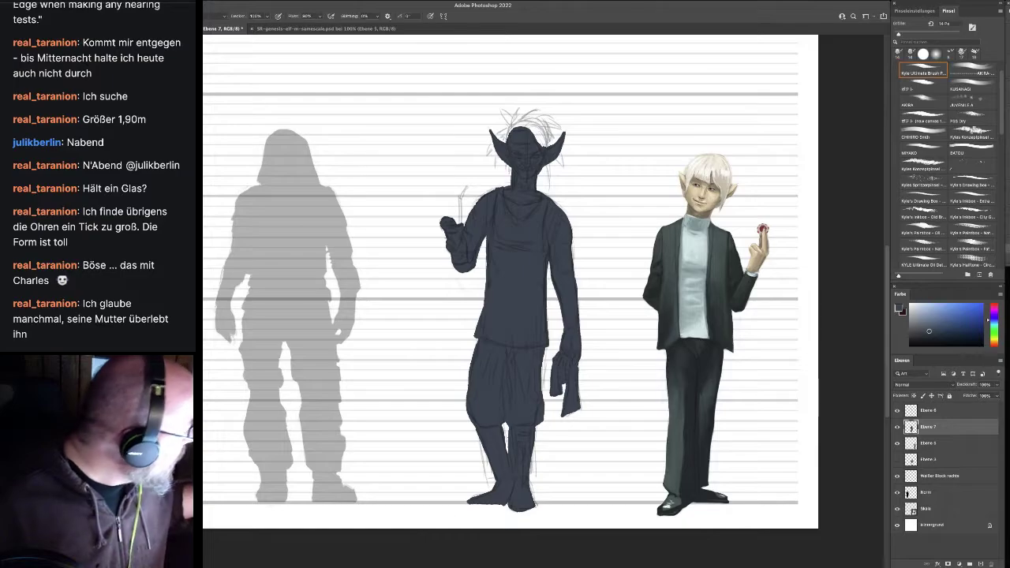
# Block in the character's spiky hair, eyes and eyebrows with a light blue-grey brush, following the sketch lines
pyautogui.press('b')
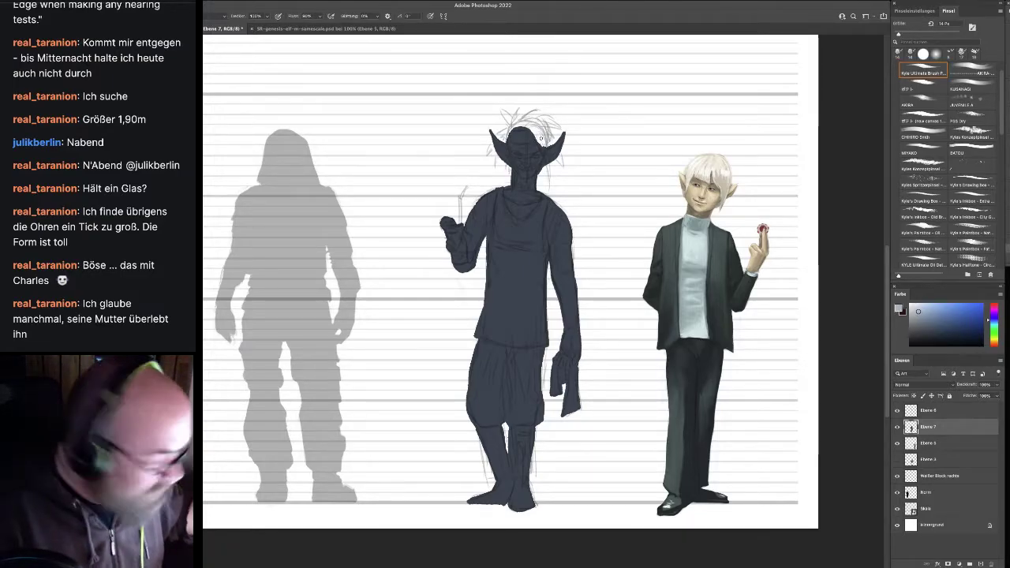
pyautogui.press('super+1')
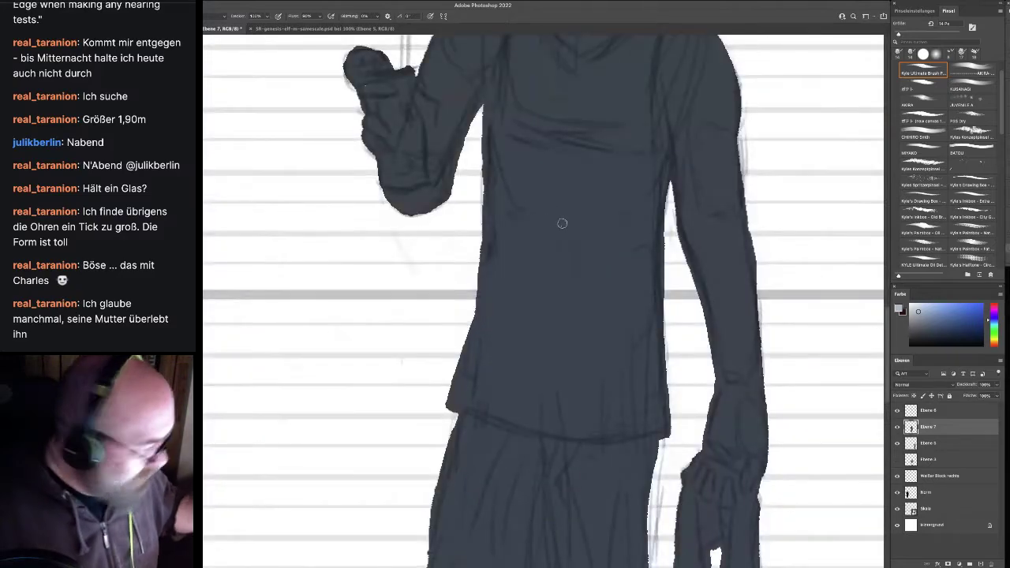
pyautogui.moveTo(585, 158); pyautogui.dragTo(603, 525)
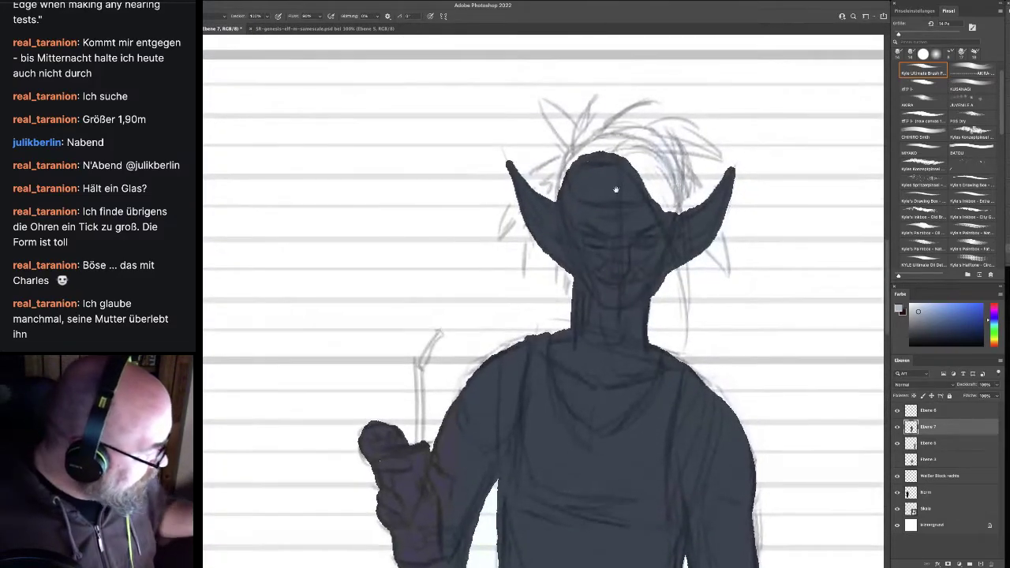
pyautogui.moveTo(620, 164); pyautogui.dragTo(672, 251)
pyautogui.moveTo(645, 184)
pyautogui.mouseDown()
pyautogui.moveTo(683, 279)
pyautogui.moveTo(672, 196)
pyautogui.moveTo(682, 268)
pyautogui.moveTo(648, 167)
pyautogui.moveTo(701, 200)
pyautogui.moveTo(696, 182)
pyautogui.moveTo(702, 201)
pyautogui.moveTo(685, 214)
pyautogui.moveTo(688, 172)
pyautogui.moveTo(689, 207)
pyautogui.moveTo(675, 174)
pyautogui.moveTo(697, 204)
pyautogui.moveTo(669, 160)
pyautogui.moveTo(671, 175)
pyautogui.moveTo(690, 185)
pyautogui.moveTo(682, 162)
pyautogui.moveTo(701, 203)
pyautogui.mouseUp()
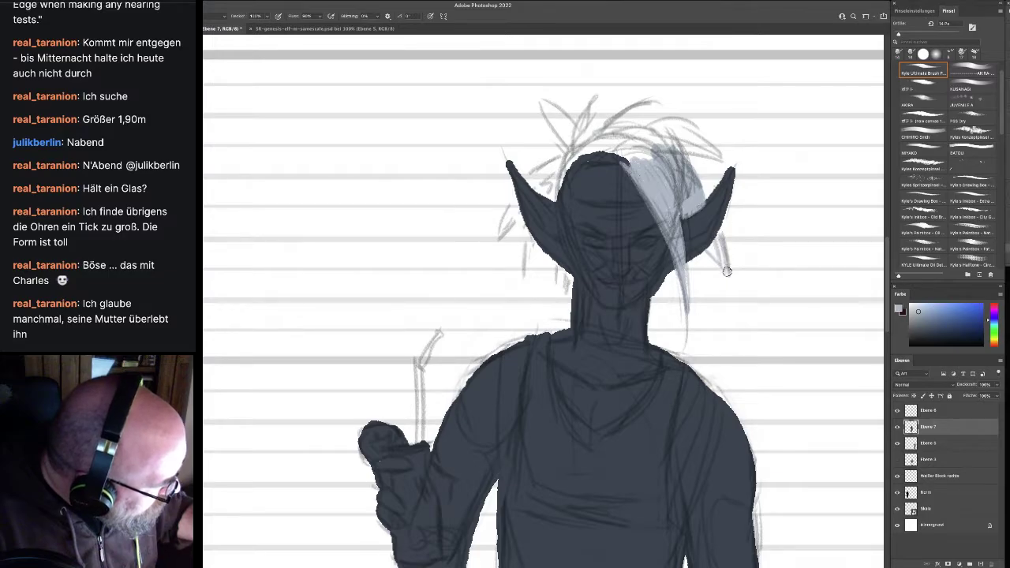
pyautogui.moveTo(727, 272)
pyautogui.mouseDown()
pyautogui.moveTo(710, 258)
pyautogui.moveTo(717, 239)
pyautogui.mouseUp()
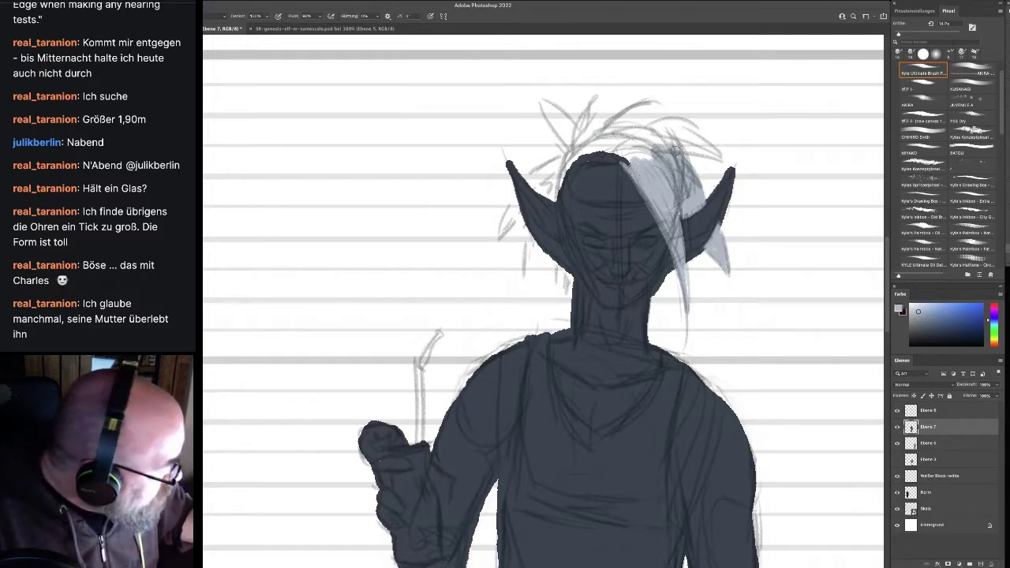
pyautogui.moveTo(678, 151)
pyautogui.mouseDown()
pyautogui.moveTo(721, 161)
pyautogui.moveTo(661, 135)
pyautogui.moveTo(683, 144)
pyautogui.moveTo(640, 160)
pyautogui.moveTo(611, 146)
pyautogui.moveTo(633, 172)
pyautogui.moveTo(645, 158)
pyautogui.moveTo(633, 146)
pyautogui.moveTo(683, 150)
pyautogui.moveTo(619, 136)
pyautogui.moveTo(646, 104)
pyautogui.moveTo(591, 149)
pyautogui.moveTo(612, 124)
pyautogui.moveTo(606, 139)
pyautogui.moveTo(582, 134)
pyautogui.moveTo(588, 111)
pyautogui.moveTo(570, 140)
pyautogui.moveTo(577, 147)
pyautogui.moveTo(584, 127)
pyautogui.moveTo(580, 154)
pyautogui.moveTo(612, 158)
pyautogui.moveTo(565, 180)
pyautogui.moveTo(561, 166)
pyautogui.moveTo(543, 177)
pyautogui.moveTo(553, 162)
pyautogui.moveTo(521, 181)
pyautogui.moveTo(499, 234)
pyautogui.moveTo(514, 194)
pyautogui.moveTo(520, 229)
pyautogui.moveTo(539, 240)
pyautogui.moveTo(527, 258)
pyautogui.moveTo(530, 234)
pyautogui.moveTo(565, 274)
pyautogui.mouseUp()
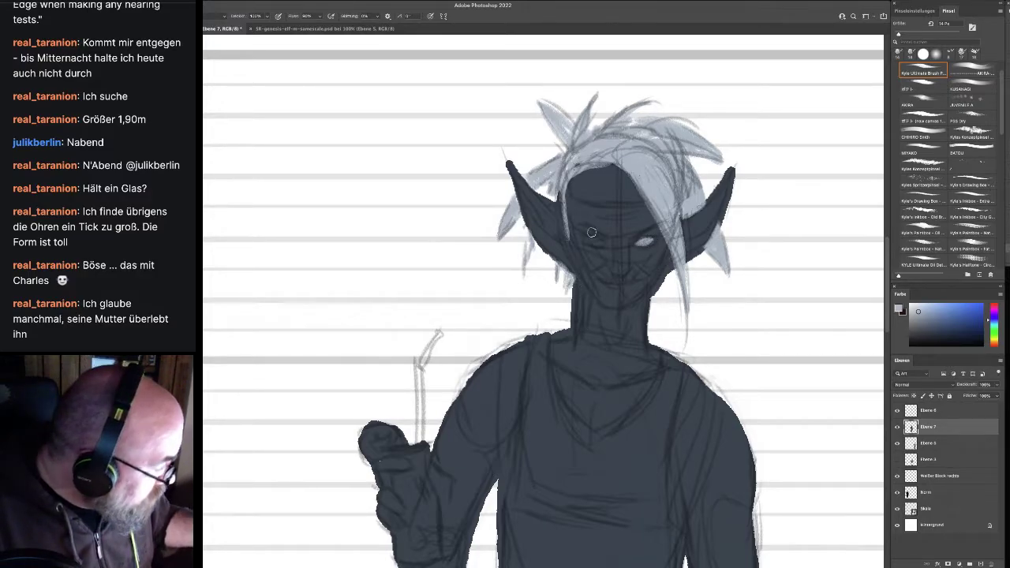
pyautogui.moveTo(592, 233); pyautogui.dragTo(604, 243)
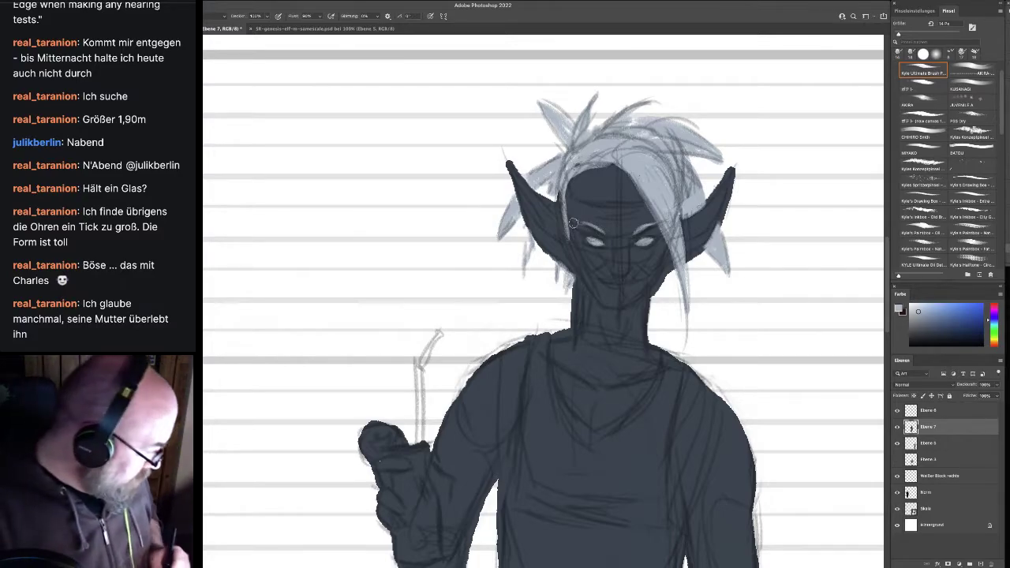
# Erase the excess base colour along the outer edges of the ears, neck, shoulders and upper arms
pyautogui.press('e')
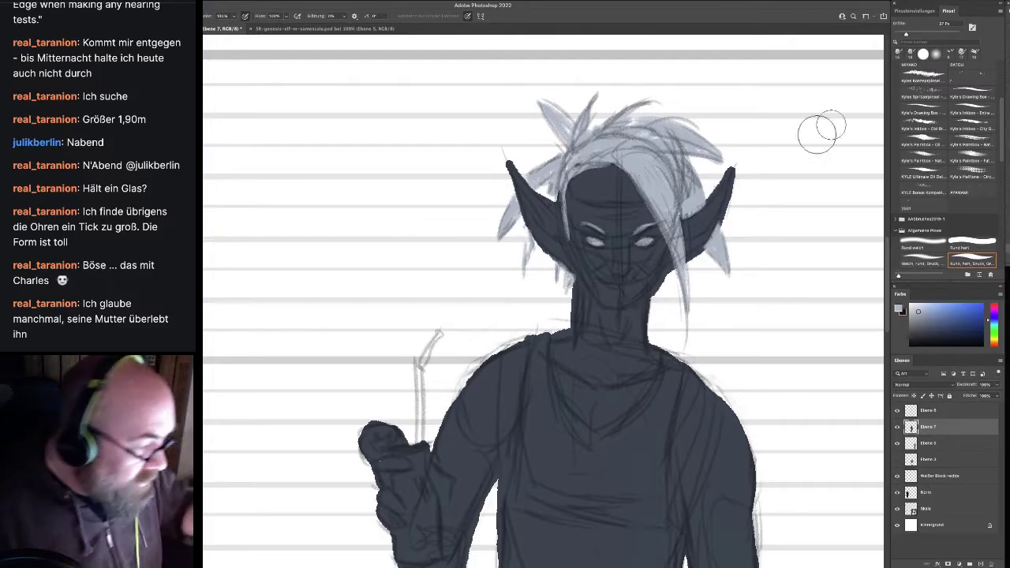
pyautogui.moveTo(575, 284)
pyautogui.mouseDown()
pyautogui.moveTo(572, 321)
pyautogui.moveTo(576, 282)
pyautogui.moveTo(540, 252)
pyautogui.moveTo(560, 268)
pyautogui.moveTo(518, 193)
pyautogui.moveTo(552, 191)
pyautogui.moveTo(553, 206)
pyautogui.moveTo(507, 156)
pyautogui.moveTo(511, 187)
pyautogui.mouseUp()
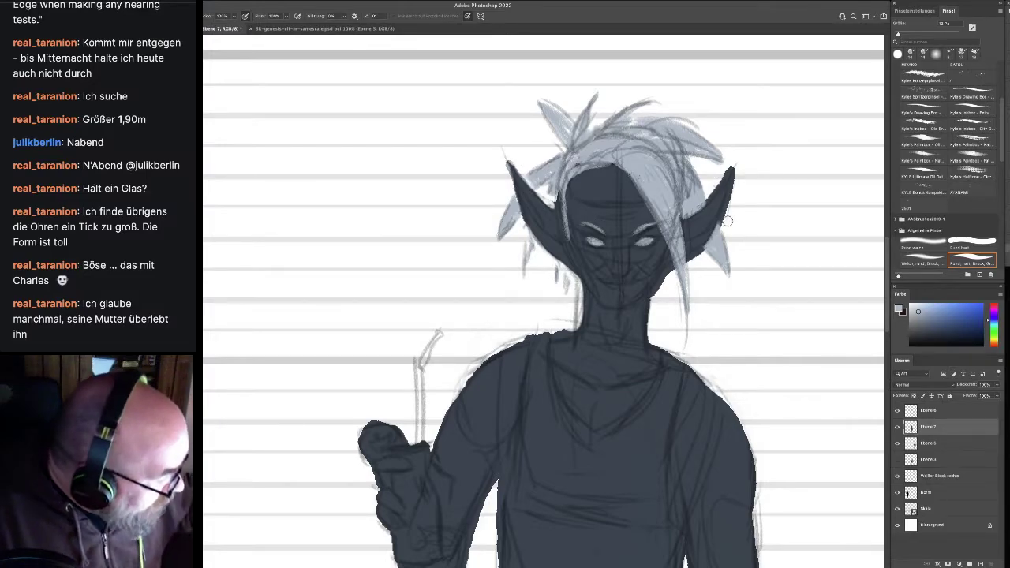
pyautogui.moveTo(733, 180)
pyautogui.mouseDown()
pyautogui.moveTo(728, 213)
pyautogui.moveTo(733, 193)
pyautogui.moveTo(723, 221)
pyautogui.moveTo(734, 165)
pyautogui.moveTo(707, 197)
pyautogui.mouseUp()
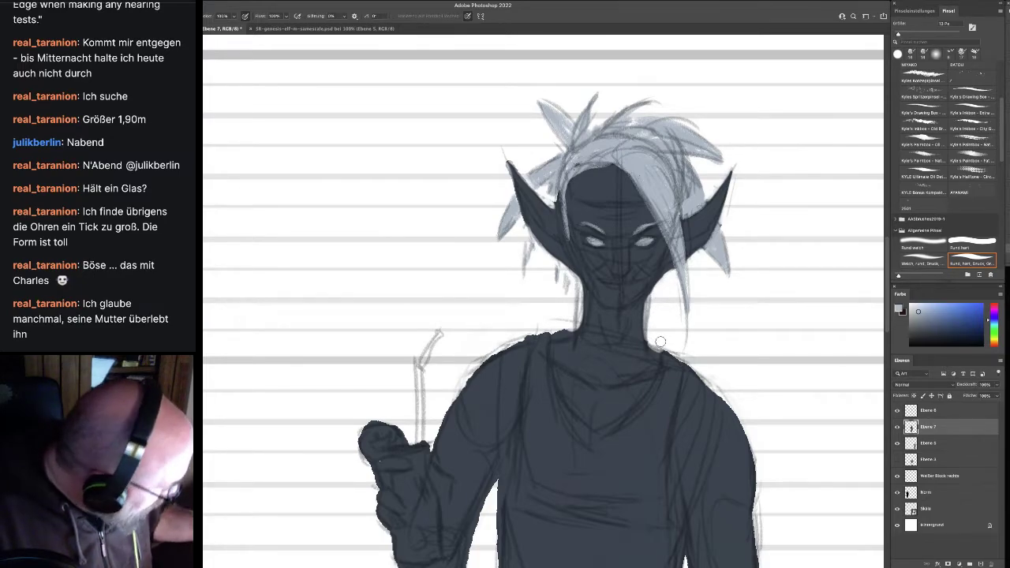
pyautogui.moveTo(568, 329)
pyautogui.mouseDown()
pyautogui.moveTo(523, 333)
pyautogui.moveTo(537, 329)
pyautogui.moveTo(494, 352)
pyautogui.moveTo(434, 446)
pyautogui.mouseUp()
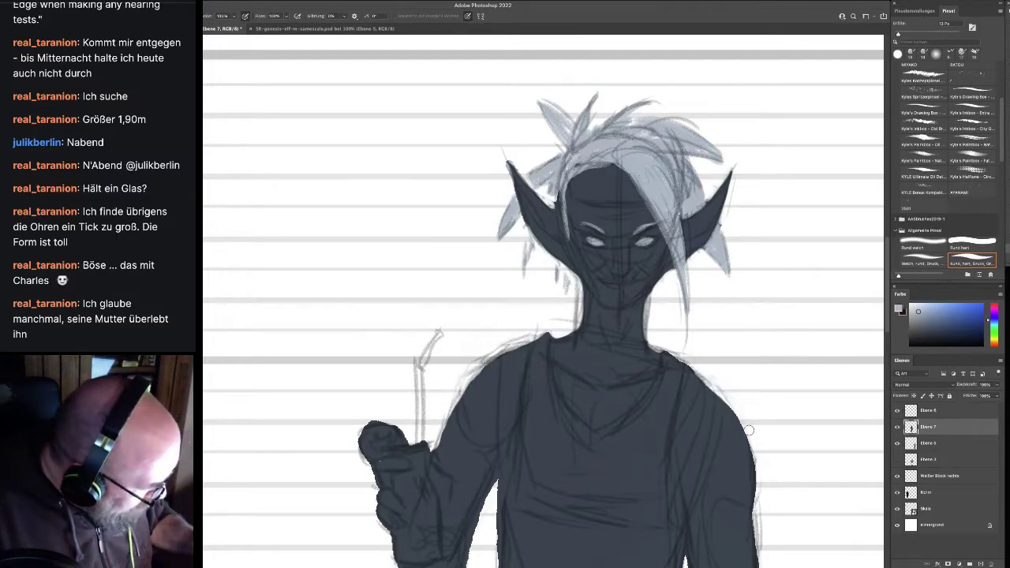
pyautogui.moveTo(749, 432); pyautogui.dragTo(760, 497)
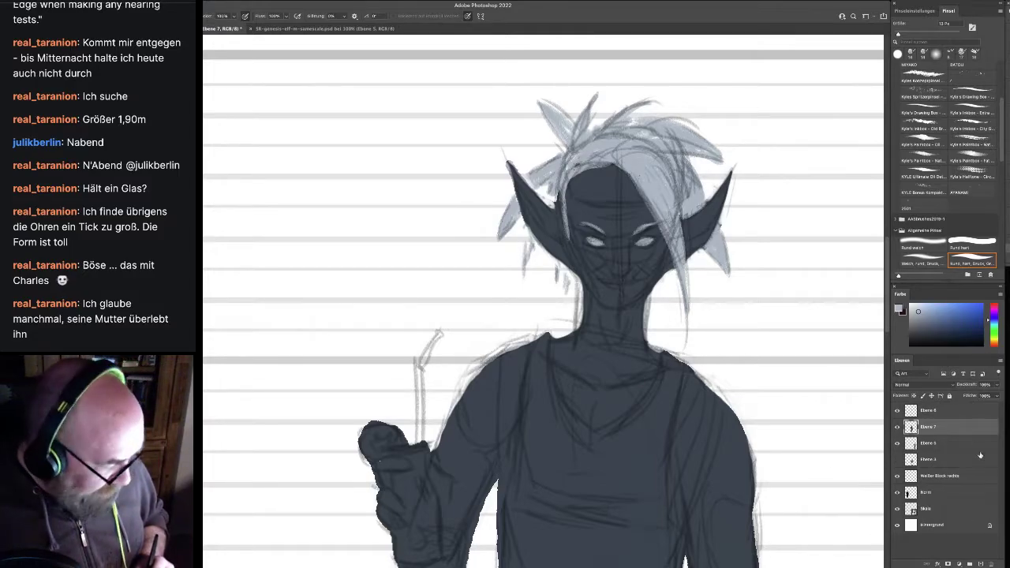
# Merge the line sketch layer down into the painted character layer, Ebene 7
pyautogui.rightClick(953, 412)
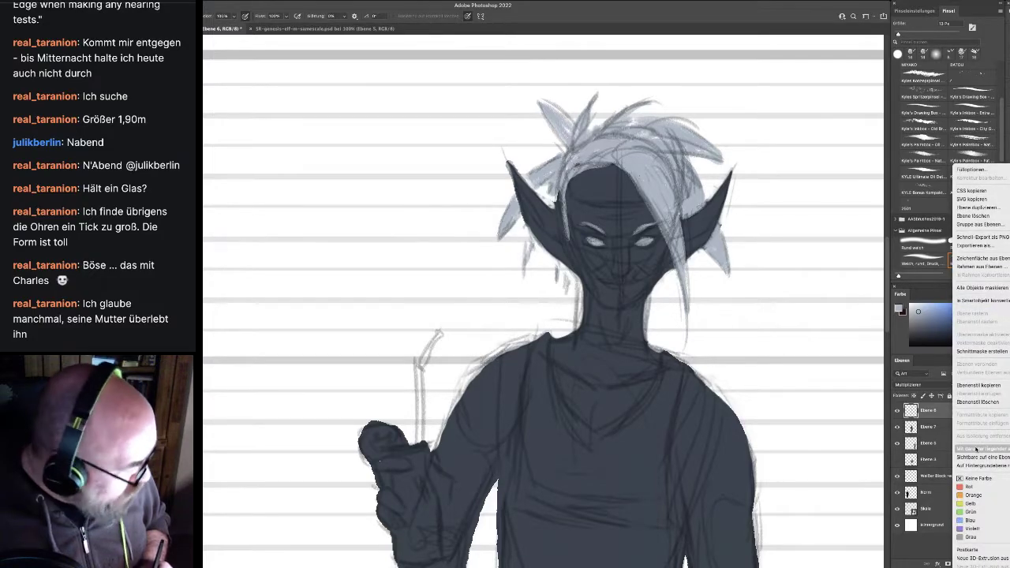
pyautogui.click(976, 449)
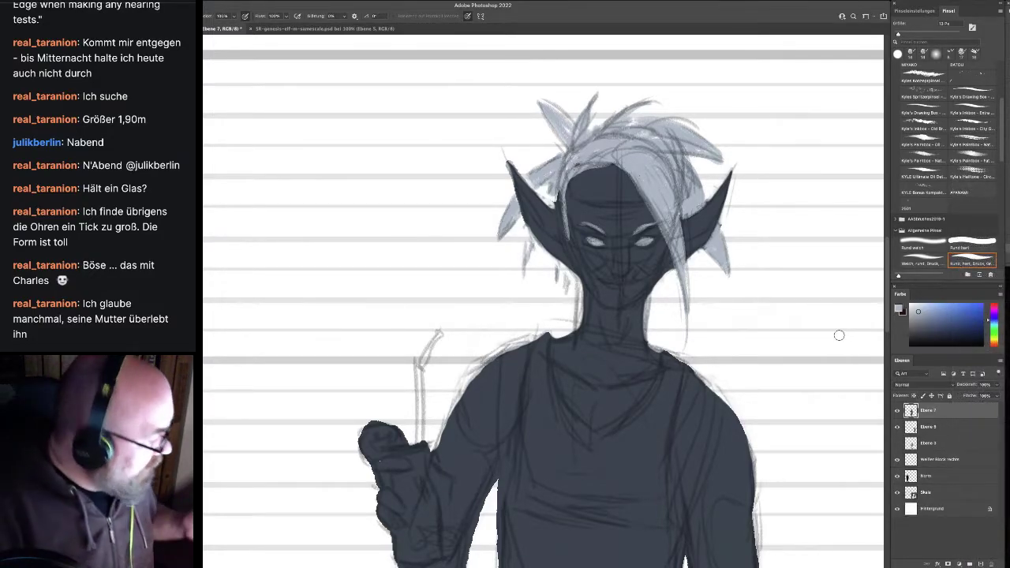
# Paint a dark red headband across the forehead and add brighter red highlights to it
pyautogui.press('b')
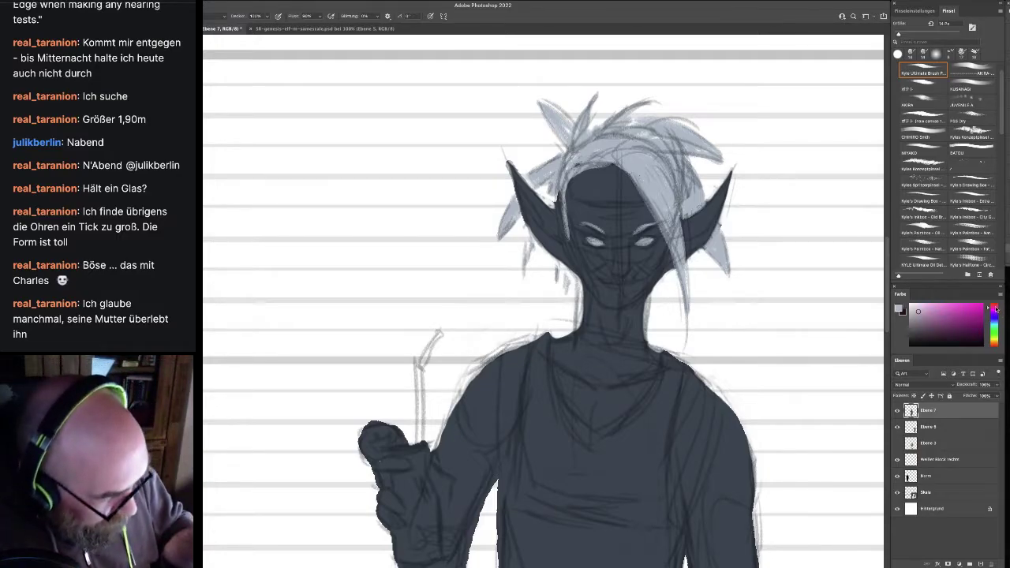
pyautogui.click(995, 306)
pyautogui.click(981, 320)
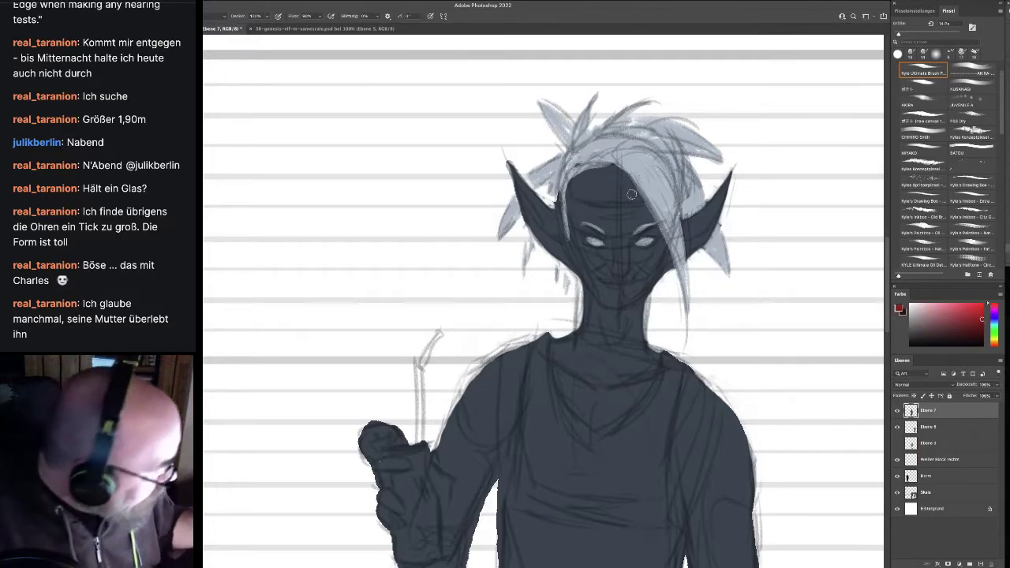
pyautogui.moveTo(625, 176)
pyautogui.mouseDown()
pyautogui.moveTo(639, 203)
pyautogui.moveTo(624, 202)
pyautogui.mouseUp()
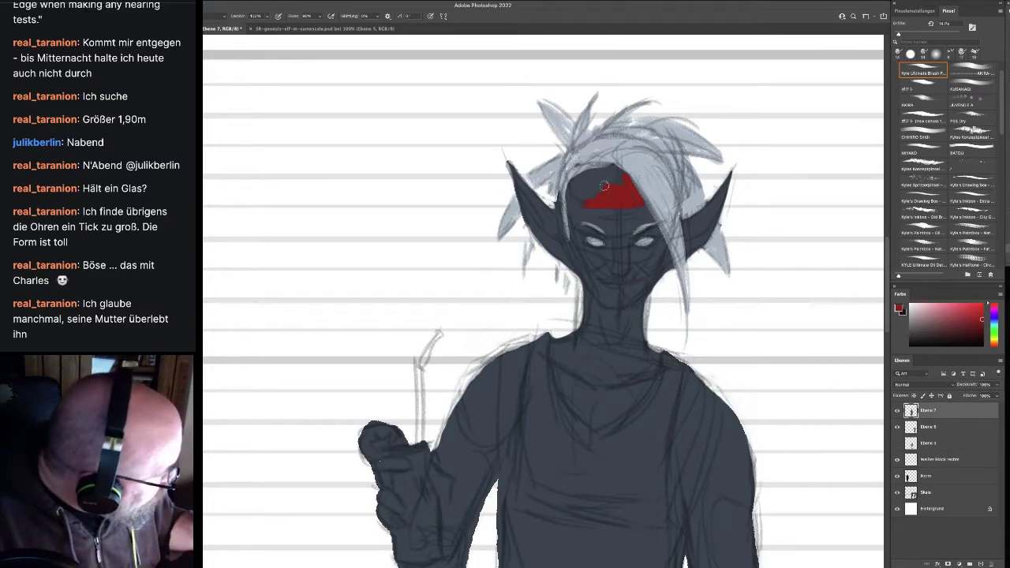
pyautogui.moveTo(604, 186)
pyautogui.mouseDown()
pyautogui.moveTo(625, 179)
pyautogui.moveTo(595, 182)
pyautogui.moveTo(611, 177)
pyautogui.moveTo(585, 201)
pyautogui.mouseUp()
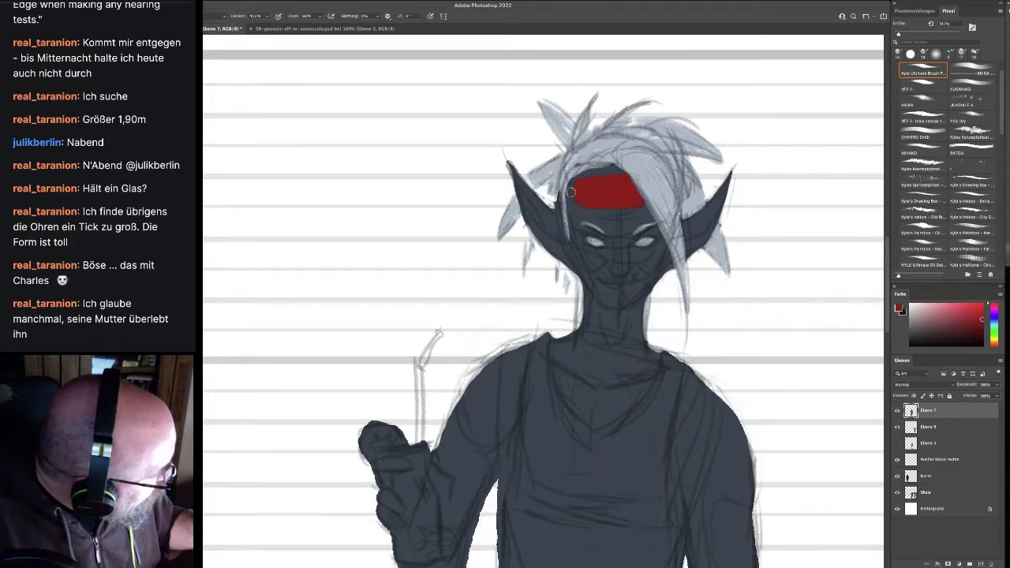
pyautogui.click(972, 308)
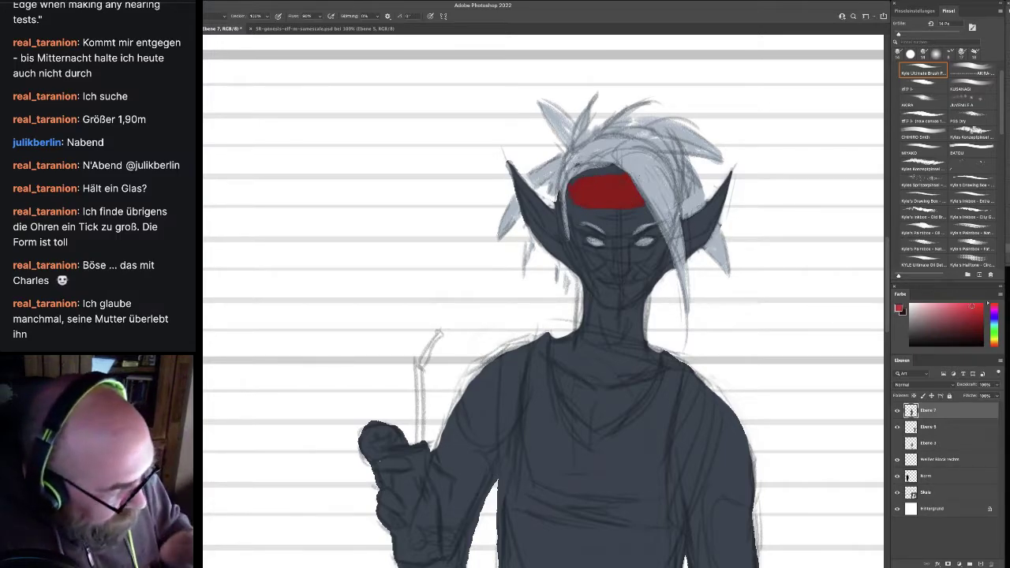
pyautogui.moveTo(619, 188)
pyautogui.mouseDown()
pyautogui.moveTo(600, 187)
pyautogui.moveTo(628, 178)
pyautogui.moveTo(623, 199)
pyautogui.moveTo(589, 192)
pyautogui.mouseUp()
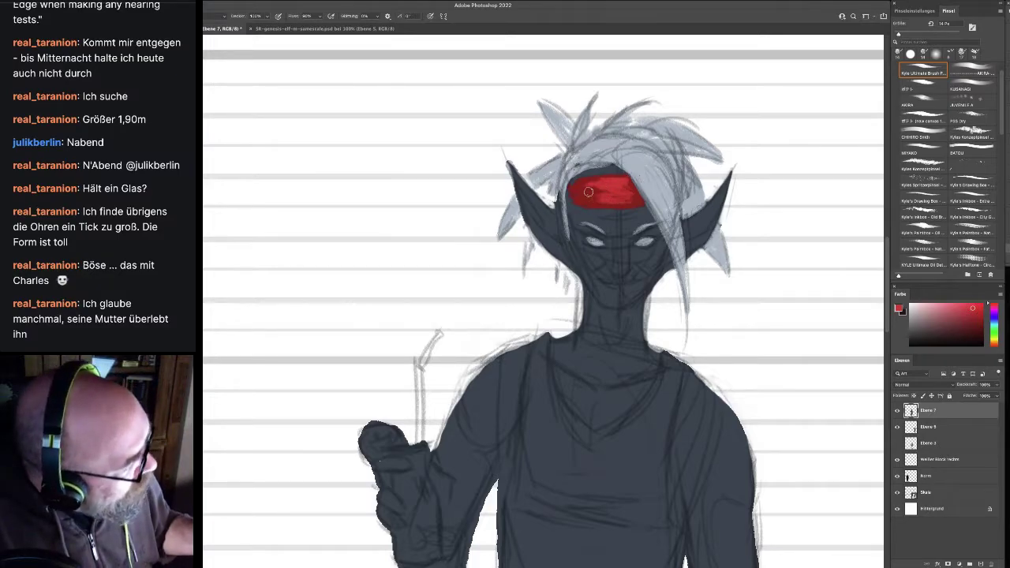
# Shade the facial features, neck, neckline folds and both upper sleeves with a darker blue-grey
pyautogui.keyDown('alt'); pyautogui.click(621, 209); pyautogui.keyUp('alt')
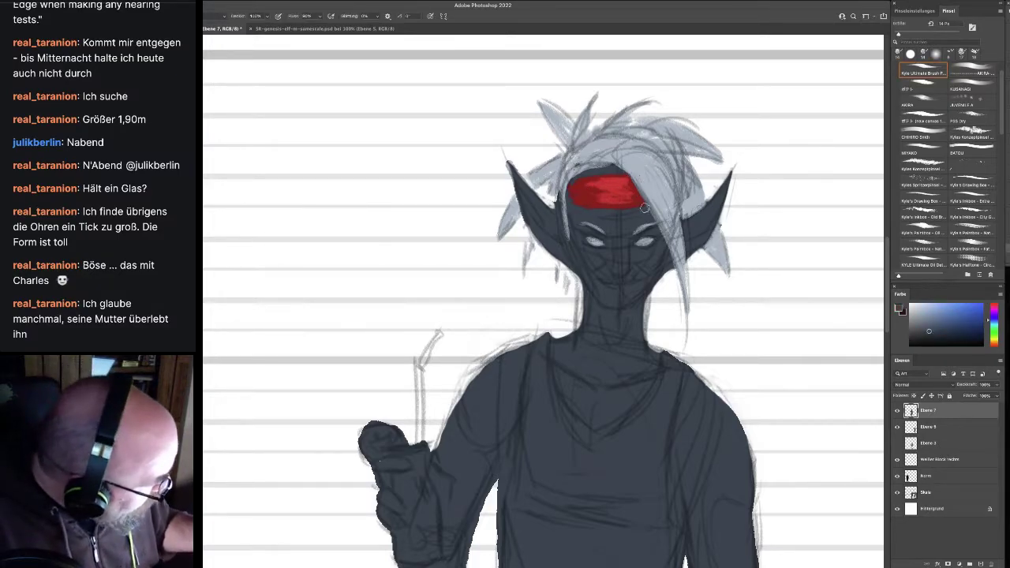
pyautogui.click(931, 336)
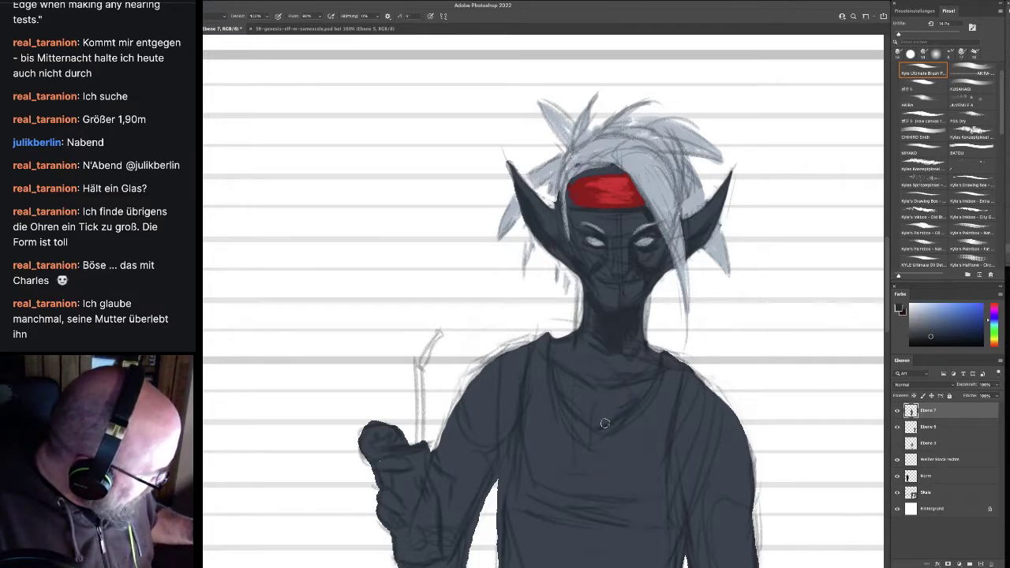
pyautogui.moveTo(568, 402)
pyautogui.mouseDown()
pyautogui.moveTo(614, 419)
pyautogui.moveTo(611, 403)
pyautogui.moveTo(637, 401)
pyautogui.moveTo(577, 402)
pyautogui.mouseUp()
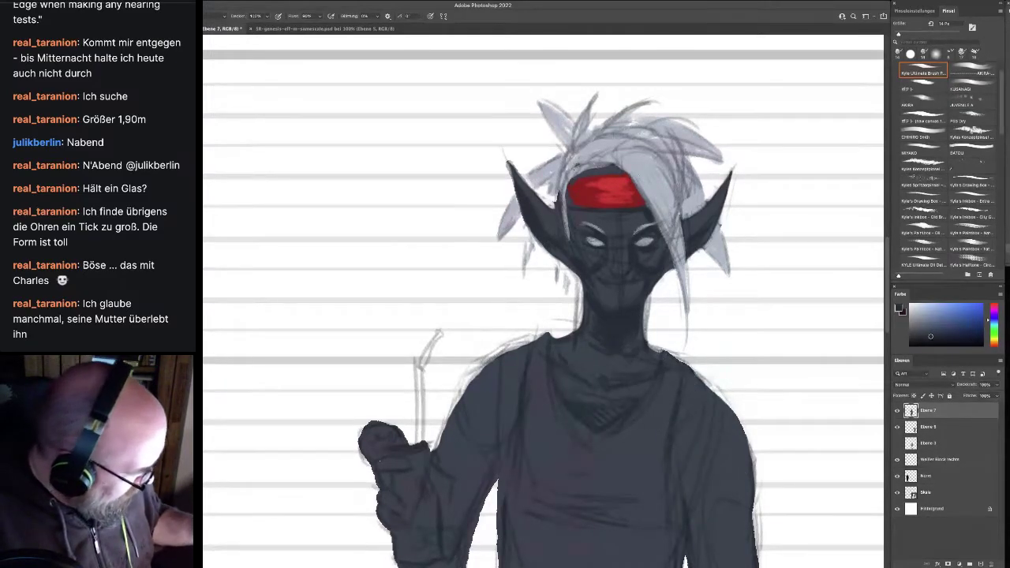
pyautogui.moveTo(734, 465)
pyautogui.mouseDown()
pyautogui.moveTo(717, 487)
pyautogui.moveTo(698, 492)
pyautogui.moveTo(696, 525)
pyautogui.moveTo(673, 463)
pyautogui.moveTo(701, 496)
pyautogui.moveTo(694, 447)
pyautogui.mouseUp()
pyautogui.moveTo(492, 416)
pyautogui.mouseDown()
pyautogui.moveTo(486, 461)
pyautogui.moveTo(495, 458)
pyautogui.moveTo(470, 433)
pyautogui.moveTo(479, 419)
pyautogui.moveTo(494, 421)
pyautogui.moveTo(499, 382)
pyautogui.moveTo(493, 458)
pyautogui.moveTo(466, 527)
pyautogui.moveTo(459, 504)
pyautogui.mouseUp()
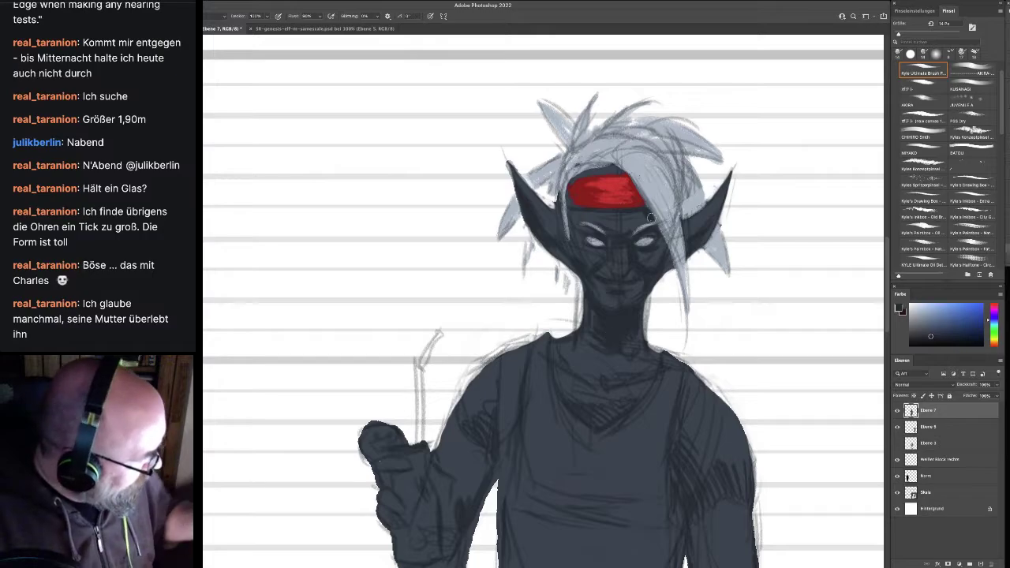
# Paint over the hair's sketch lines with its sampled light grey, adding strands over the headband and hanging behind the ears
pyautogui.press('i')
pyautogui.click(664, 184)
pyautogui.press('b')
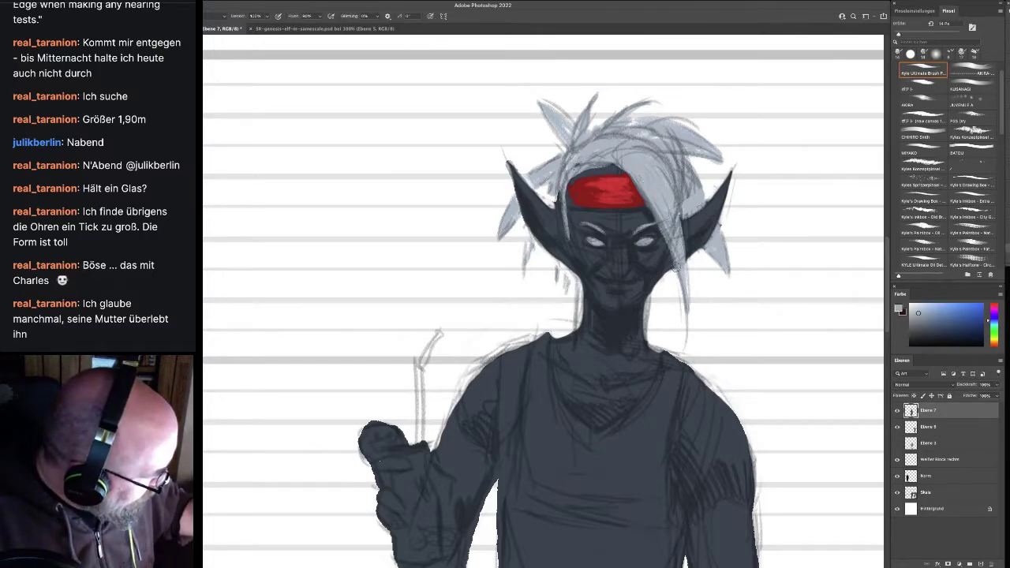
pyautogui.moveTo(675, 228)
pyautogui.mouseDown()
pyautogui.moveTo(667, 232)
pyautogui.moveTo(633, 175)
pyautogui.moveTo(680, 283)
pyautogui.mouseUp()
pyautogui.moveTo(636, 177)
pyautogui.mouseDown()
pyautogui.moveTo(682, 306)
pyautogui.moveTo(677, 245)
pyautogui.mouseUp()
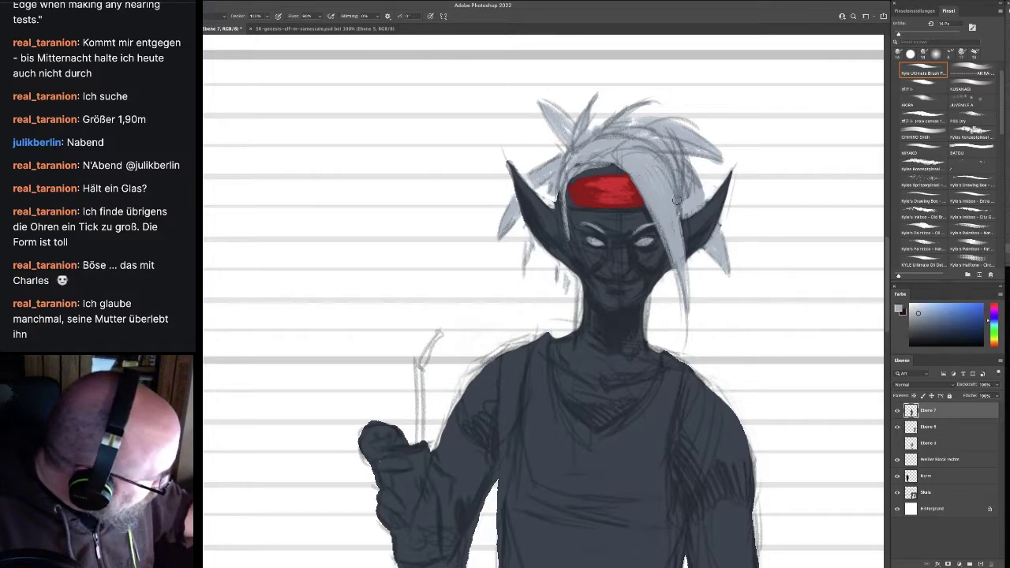
pyautogui.moveTo(678, 200)
pyautogui.mouseDown()
pyautogui.moveTo(679, 170)
pyautogui.moveTo(695, 187)
pyautogui.moveTo(672, 180)
pyautogui.moveTo(659, 145)
pyautogui.moveTo(684, 138)
pyautogui.moveTo(620, 148)
pyautogui.moveTo(627, 170)
pyautogui.moveTo(626, 151)
pyautogui.moveTo(604, 167)
pyautogui.moveTo(577, 166)
pyautogui.moveTo(605, 172)
pyautogui.mouseUp()
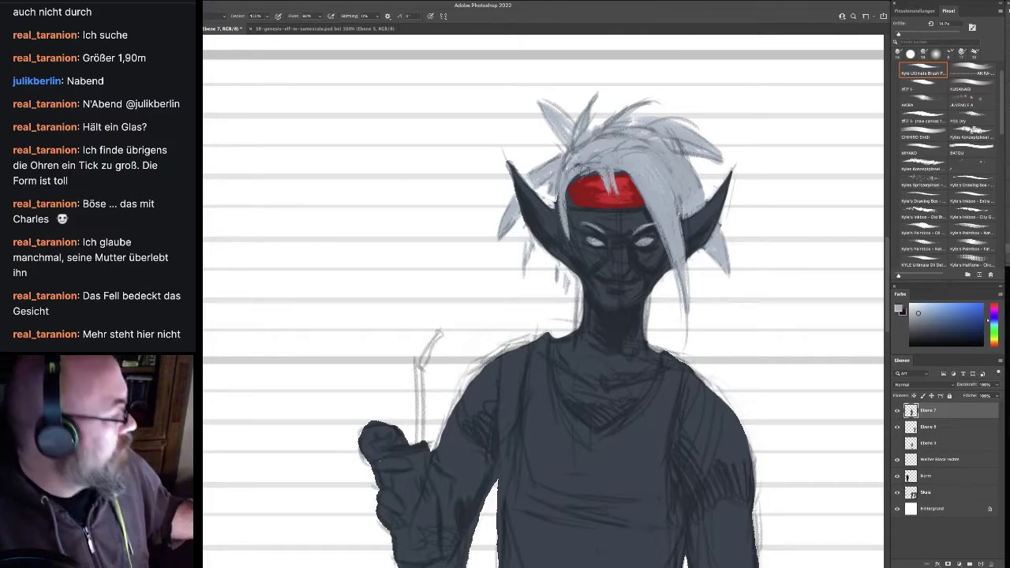
pyautogui.moveTo(586, 169)
pyautogui.mouseDown()
pyautogui.moveTo(570, 198)
pyautogui.moveTo(572, 184)
pyautogui.mouseUp()
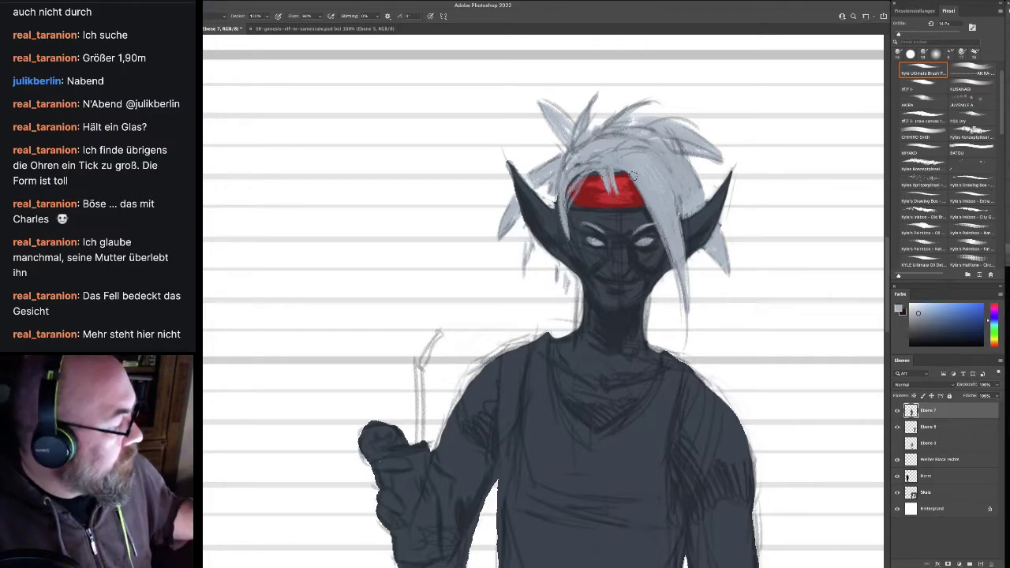
pyautogui.moveTo(633, 176); pyautogui.dragTo(655, 223)
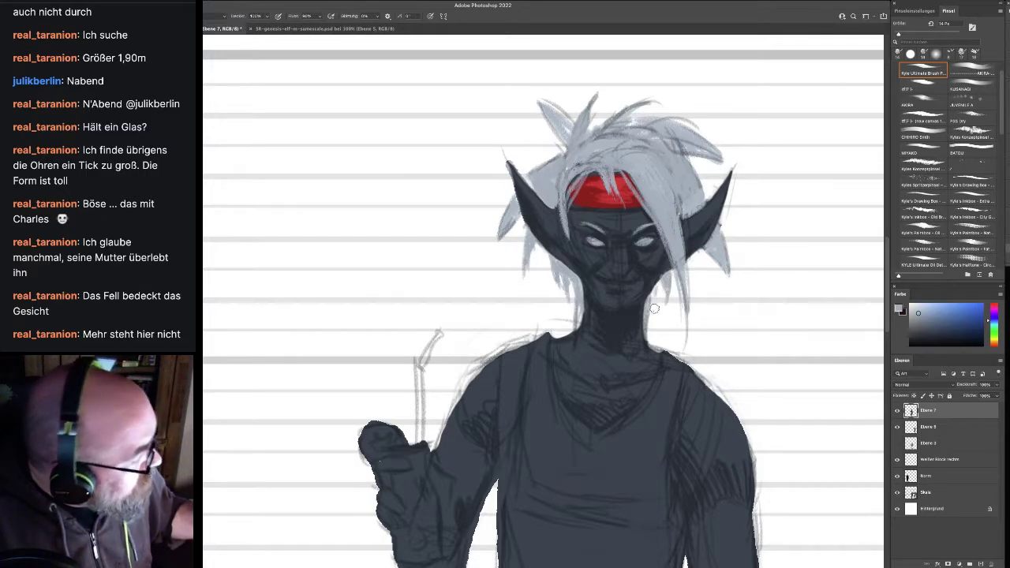
pyautogui.moveTo(717, 256); pyautogui.dragTo(732, 295)
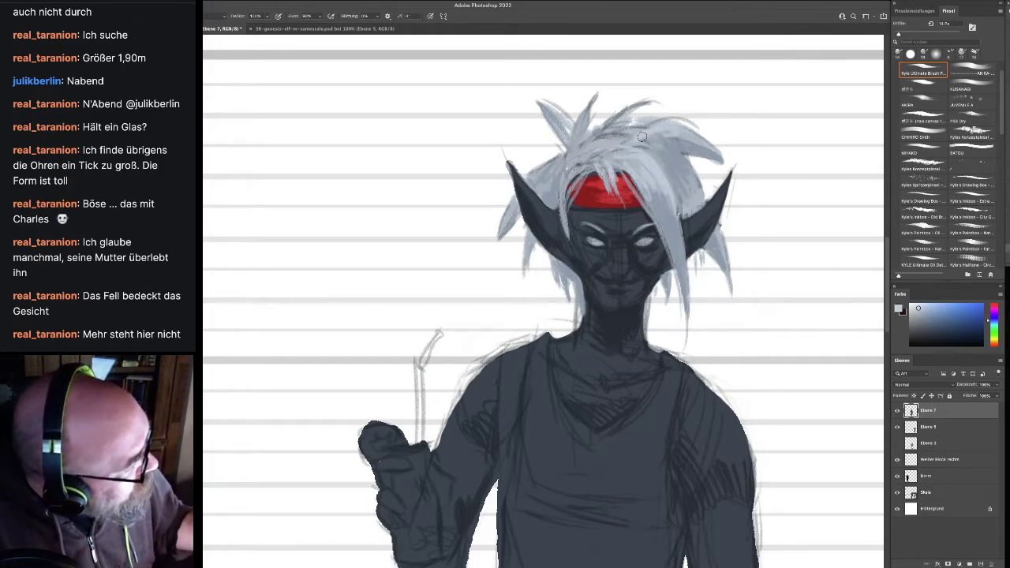
# Brush lighter blue-grey strands over the crown, the swept fringe and the hair beside the ears
pyautogui.moveTo(658, 142)
pyautogui.mouseDown()
pyautogui.moveTo(726, 168)
pyautogui.moveTo(649, 141)
pyautogui.moveTo(694, 176)
pyautogui.moveTo(642, 139)
pyautogui.moveTo(697, 191)
pyautogui.mouseUp()
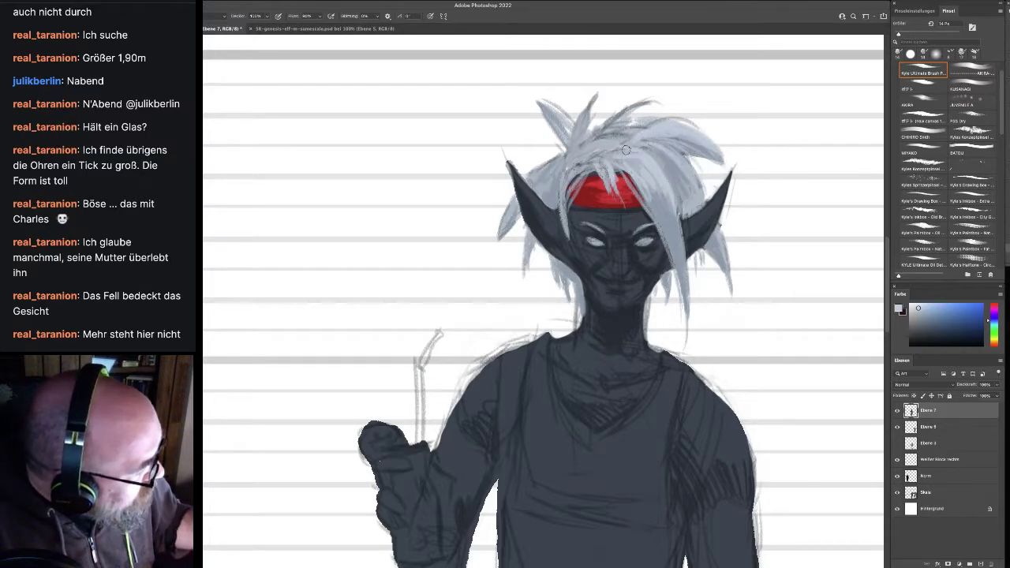
pyautogui.moveTo(637, 108)
pyautogui.mouseDown()
pyautogui.moveTo(584, 142)
pyautogui.moveTo(586, 160)
pyautogui.moveTo(563, 181)
pyautogui.moveTo(561, 222)
pyautogui.mouseUp()
pyautogui.moveTo(561, 165); pyautogui.dragTo(548, 179)
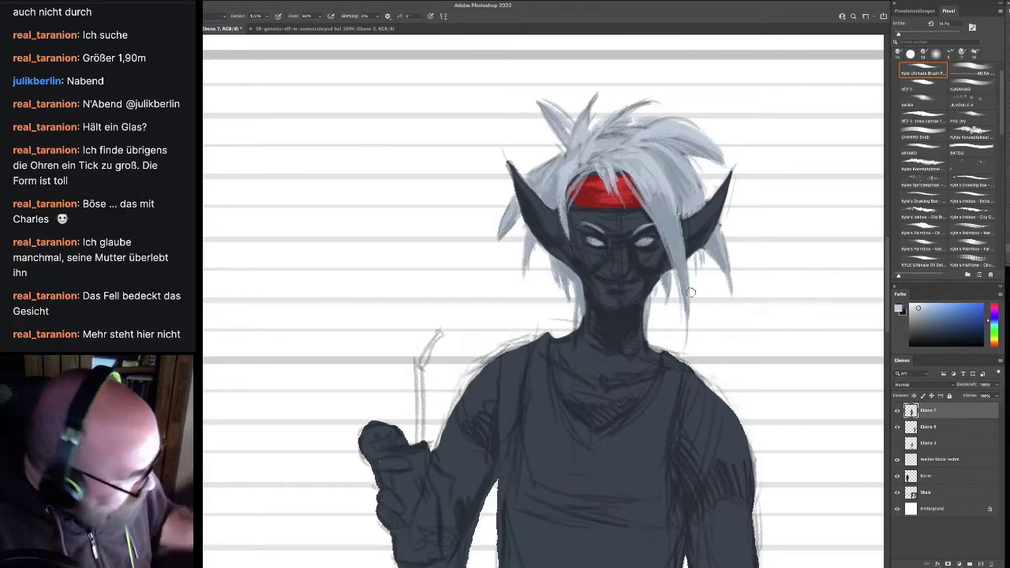
# Add near-white highlight strands to the fringe, the crown, the upright spikes and the hair behind the ear
pyautogui.click(909, 303)
pyautogui.moveTo(654, 165)
pyautogui.mouseDown()
pyautogui.moveTo(610, 150)
pyautogui.moveTo(667, 185)
pyautogui.moveTo(679, 153)
pyautogui.moveTo(640, 139)
pyautogui.moveTo(677, 154)
pyautogui.moveTo(623, 142)
pyautogui.moveTo(606, 154)
pyautogui.moveTo(610, 170)
pyautogui.moveTo(593, 160)
pyautogui.moveTo(667, 123)
pyautogui.moveTo(631, 131)
pyautogui.moveTo(688, 131)
pyautogui.moveTo(591, 126)
pyautogui.moveTo(627, 108)
pyautogui.moveTo(608, 128)
pyautogui.moveTo(618, 123)
pyautogui.moveTo(569, 104)
pyautogui.moveTo(583, 131)
pyautogui.moveTo(577, 146)
pyautogui.moveTo(659, 182)
pyautogui.moveTo(679, 233)
pyautogui.mouseUp()
pyautogui.moveTo(662, 182); pyautogui.dragTo(691, 299)
pyautogui.moveTo(586, 154); pyautogui.dragTo(560, 175)
pyautogui.moveTo(571, 126); pyautogui.dragTo(540, 102)
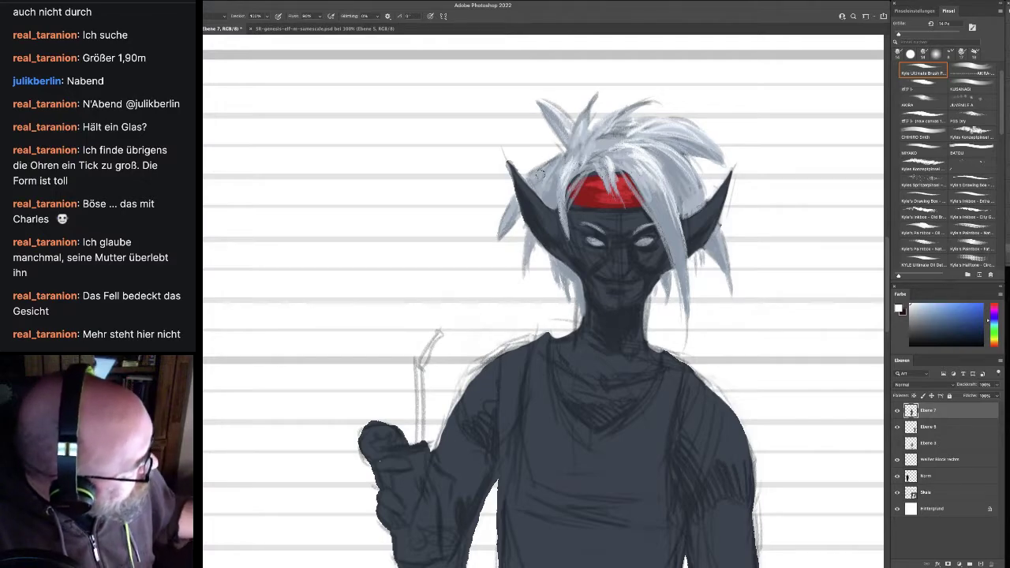
pyautogui.moveTo(723, 239); pyautogui.dragTo(727, 262)
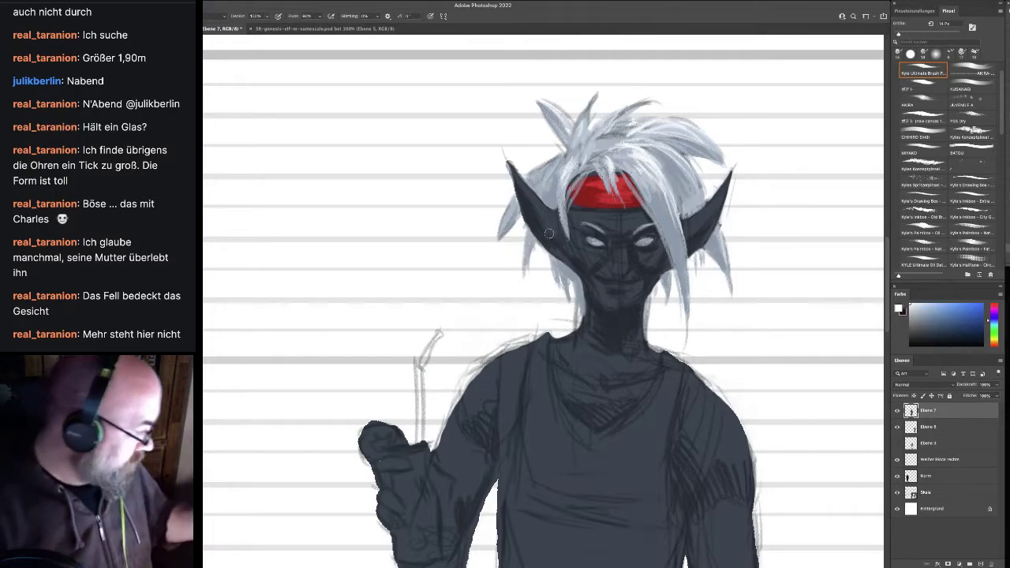
# Sample a hair tone, darken it to a mid blue-grey and shade between the strands of the crown and swept fringe
pyautogui.press('alt')
pyautogui.keyDown('alt'); pyautogui.click(675, 166); pyautogui.keyUp('alt')
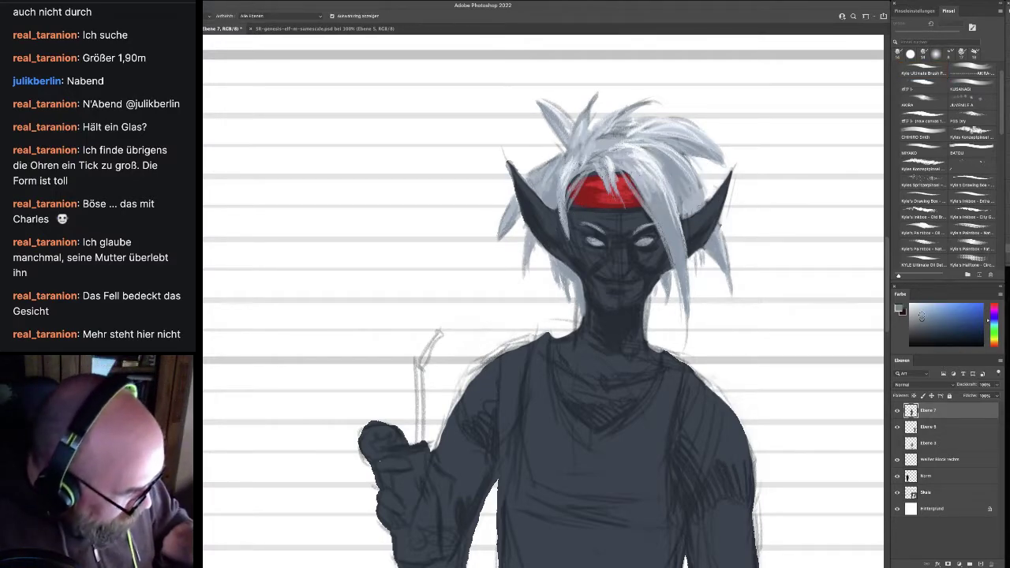
pyautogui.keyDown('alt'); pyautogui.click(677, 197); pyautogui.keyUp('alt')
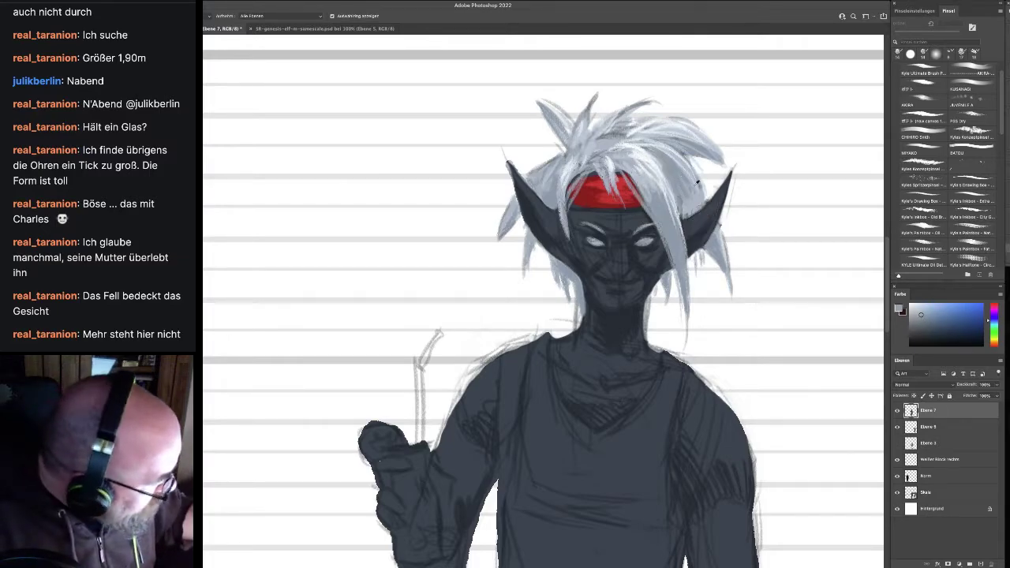
pyautogui.click(926, 320)
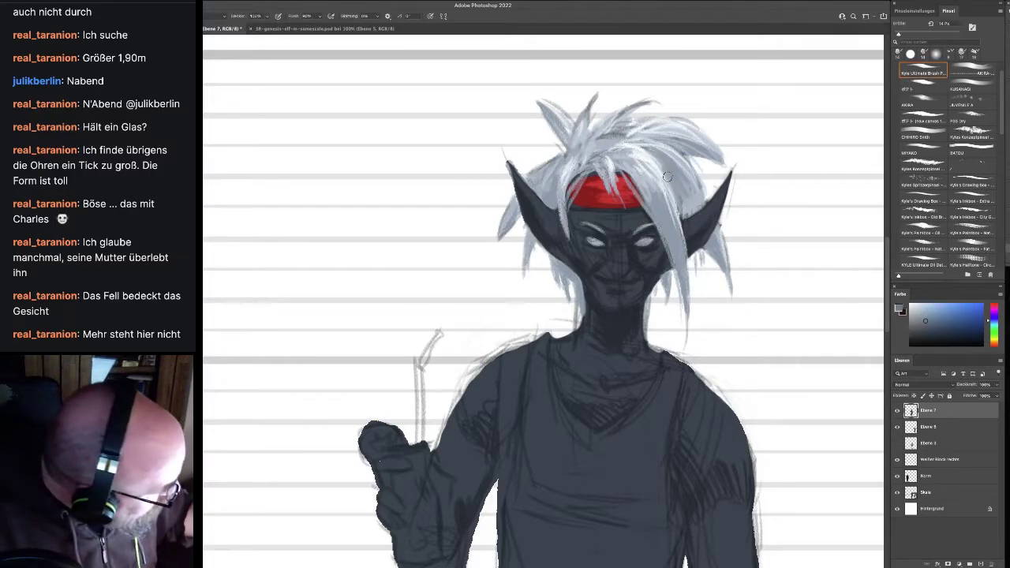
pyautogui.moveTo(667, 177)
pyautogui.mouseDown()
pyautogui.moveTo(681, 211)
pyautogui.moveTo(681, 193)
pyautogui.mouseUp()
pyautogui.moveTo(644, 151); pyautogui.dragTo(658, 164)
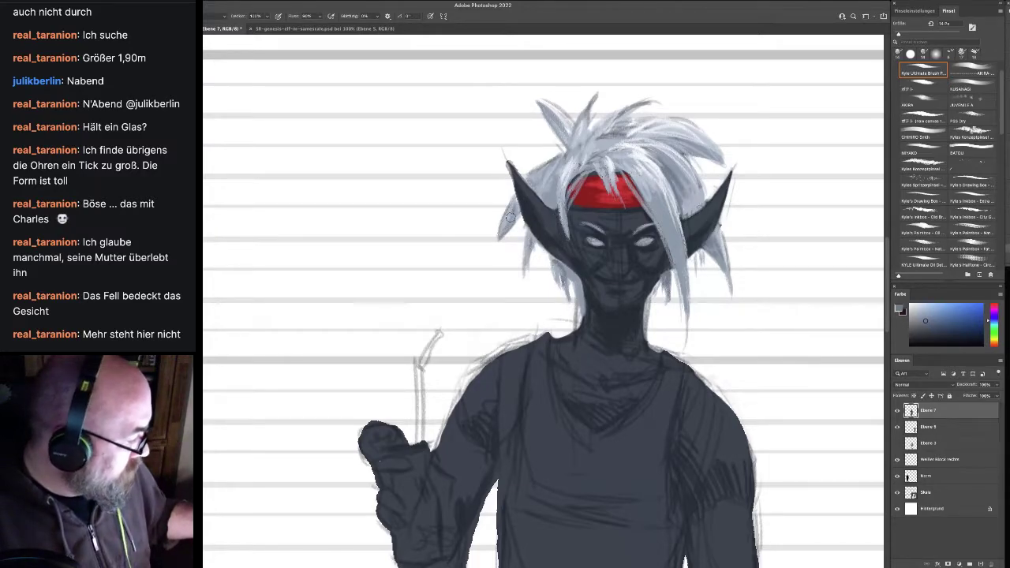
# Repaint the headband with its sampled red and shade it with a darker red
pyautogui.press('i')
pyautogui.click(620, 173)
pyautogui.press('b')
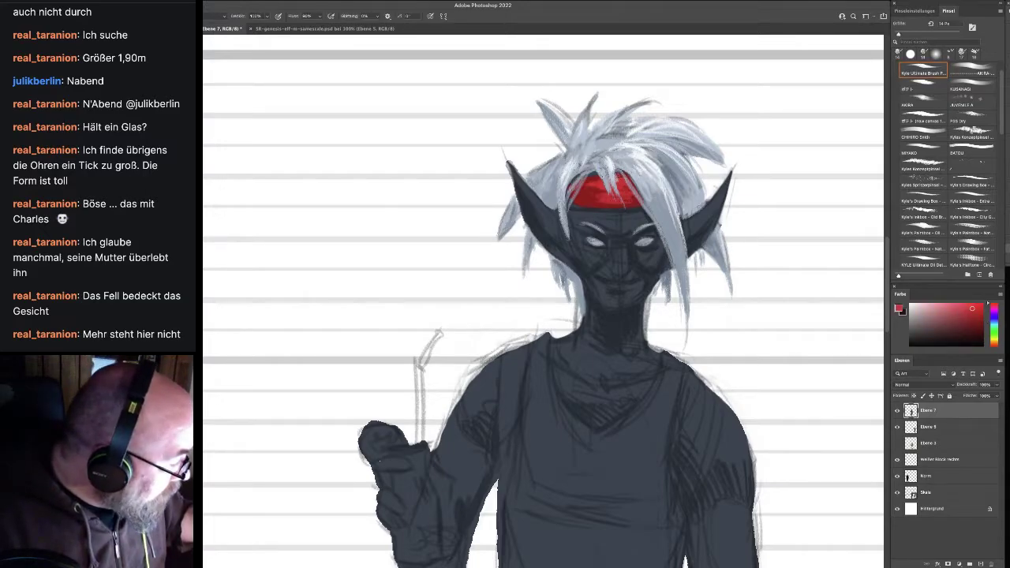
pyautogui.press('i')
pyautogui.press('b')
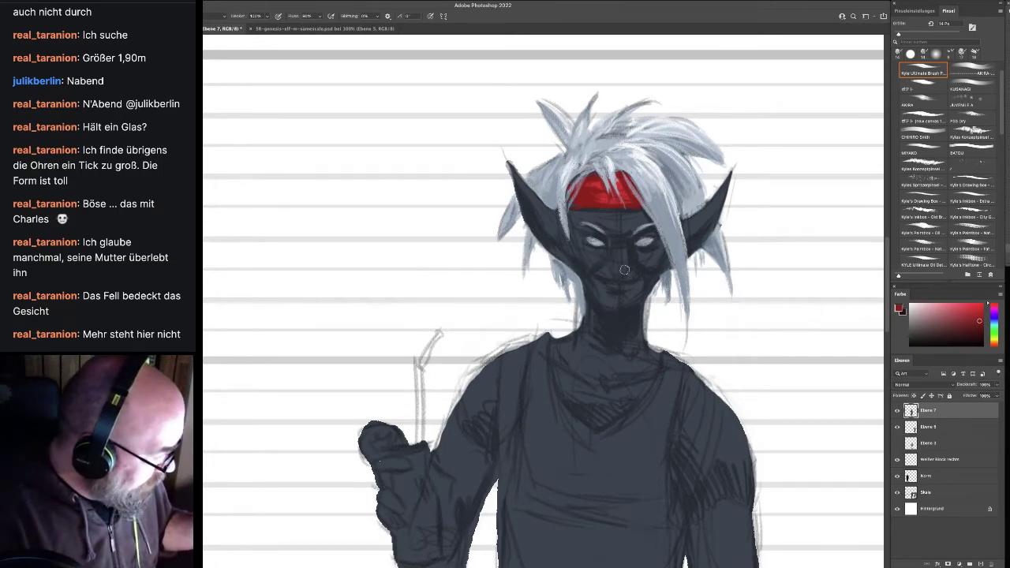
# Deepen the shadows around the eyes, nose, mouth and ears with very dark blue-grey, and lighten the forehead and nose with a bluish mid-tone
pyautogui.press('super+plus')
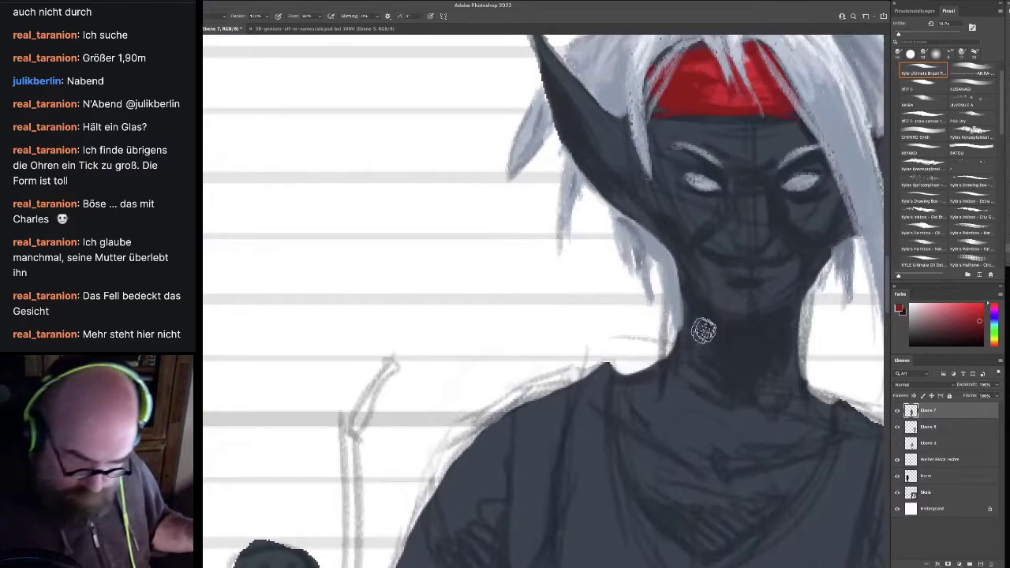
pyautogui.moveTo(685, 341); pyautogui.dragTo(544, 426)
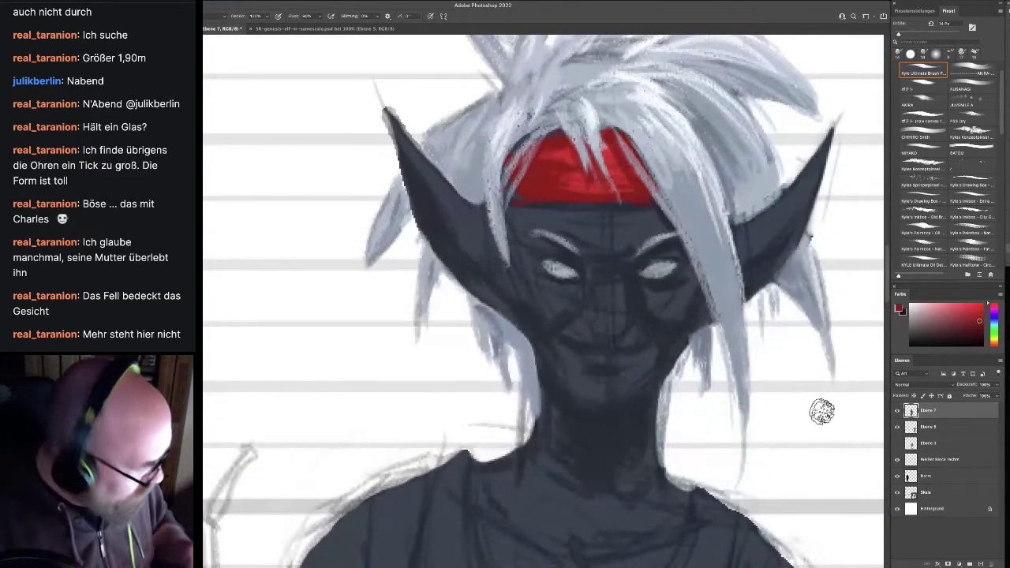
pyautogui.press('i')
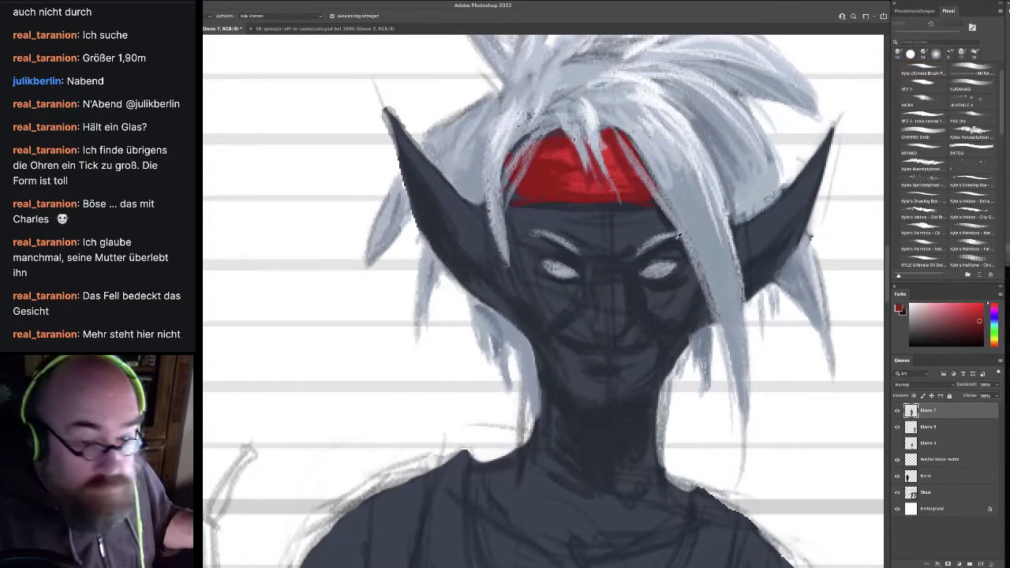
pyautogui.click(666, 247)
pyautogui.press('b')
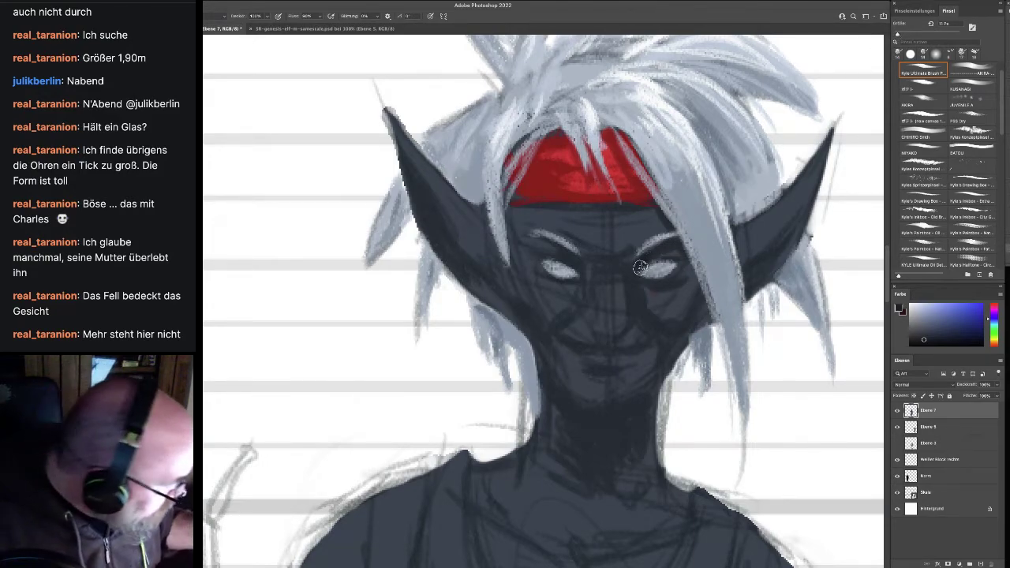
pyautogui.moveTo(641, 268); pyautogui.dragTo(651, 264)
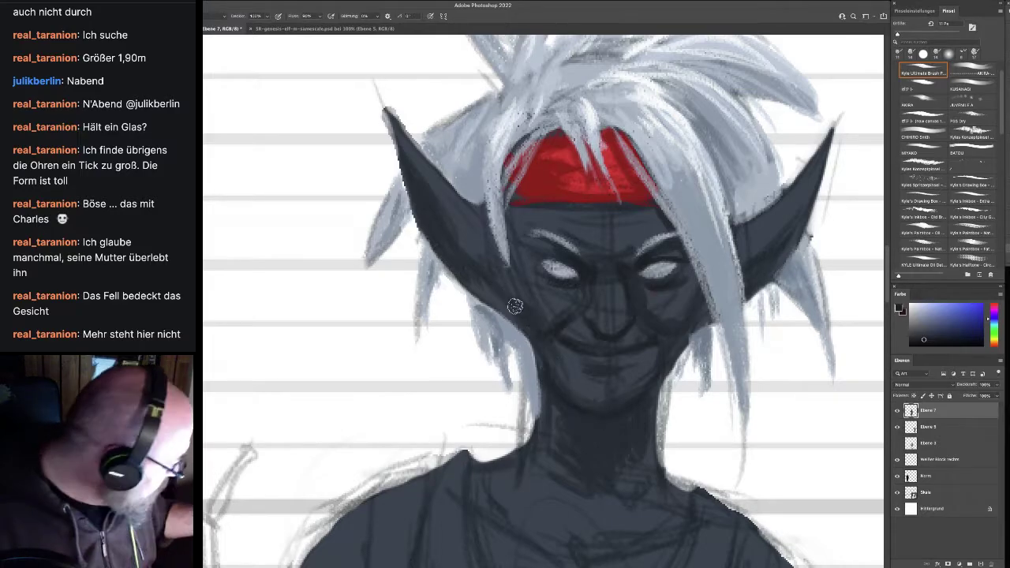
pyautogui.moveTo(394, 138); pyautogui.dragTo(413, 227)
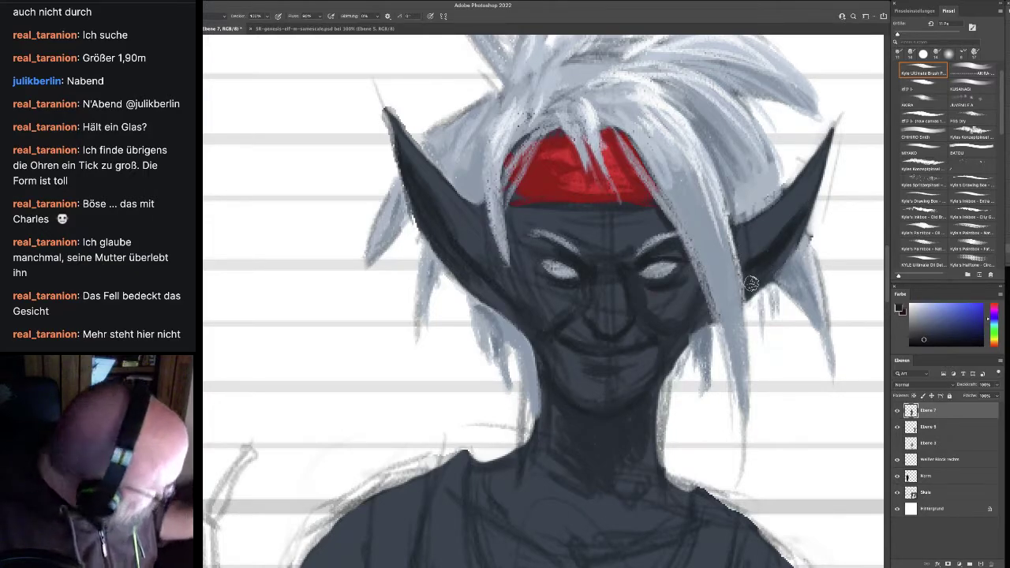
pyautogui.keyDown('alt'); pyautogui.click(638, 222); pyautogui.keyUp('alt')
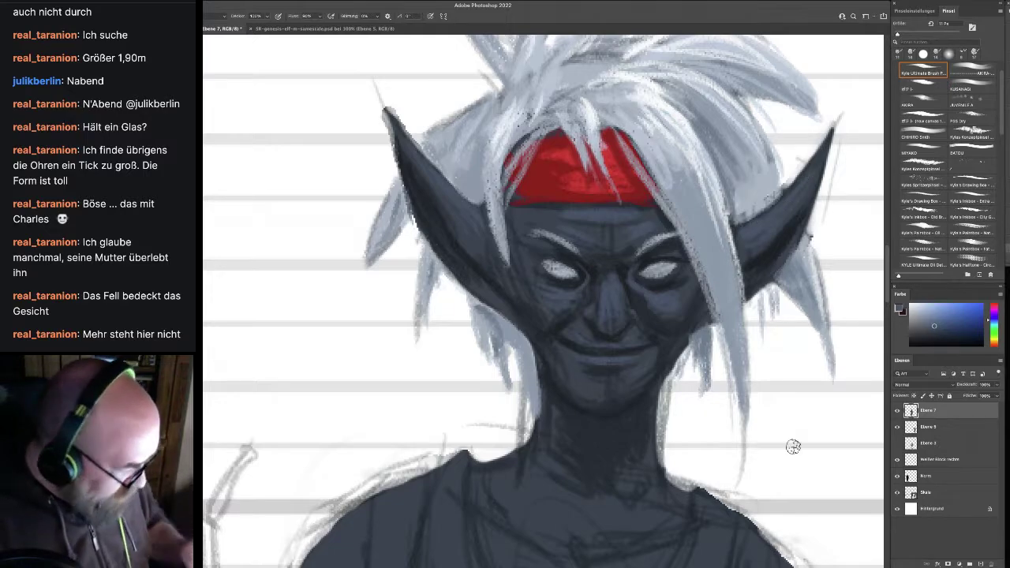
# Mix a muted reddish-brown and paint the smiling lips with it, adding a lighter tone on the lower lip
pyautogui.moveTo(996, 346); pyautogui.dragTo(992, 336)
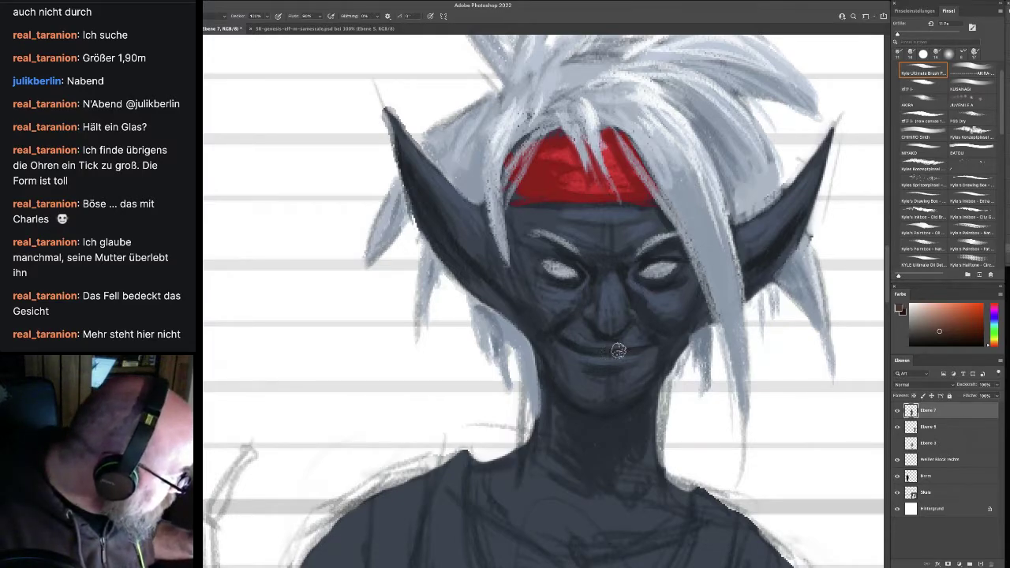
pyautogui.moveTo(643, 349); pyautogui.dragTo(579, 351)
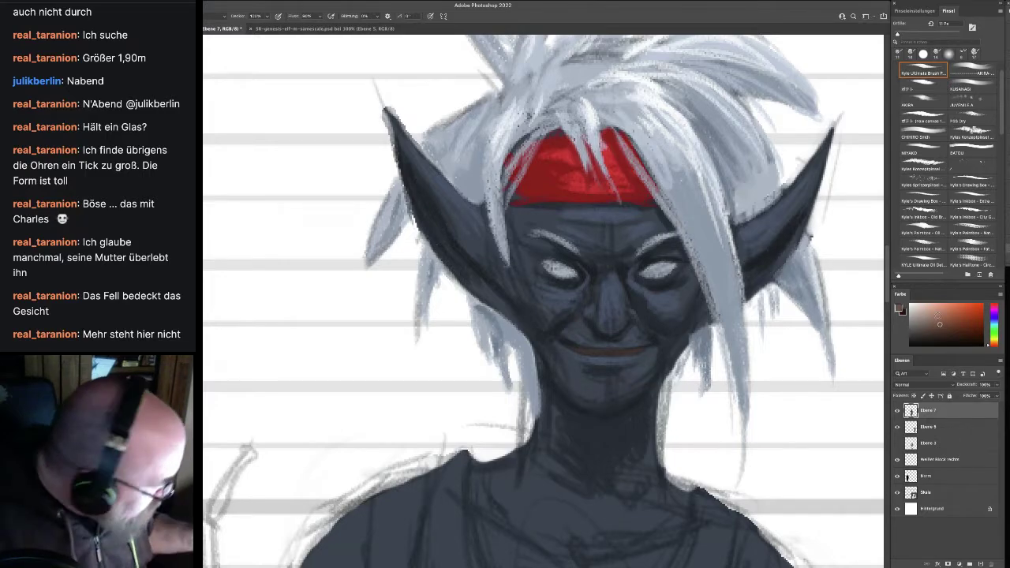
pyautogui.moveTo(631, 357)
pyautogui.mouseDown()
pyautogui.moveTo(584, 357)
pyautogui.moveTo(643, 354)
pyautogui.moveTo(577, 356)
pyautogui.mouseUp()
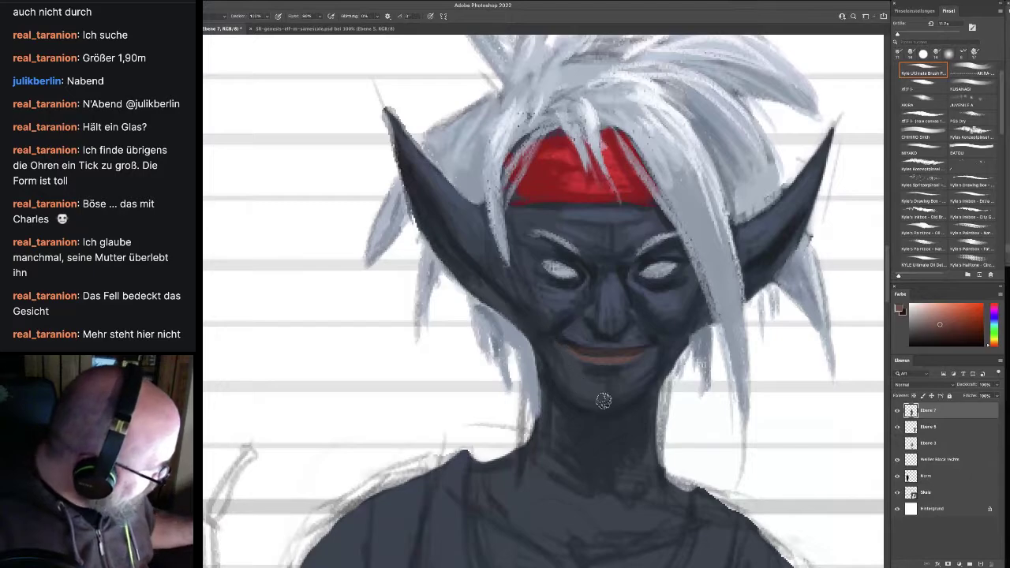
# Brush lighter blue-grey highlights onto the forehead, cheeks, nose, chin, ears and neck
pyautogui.press('i')
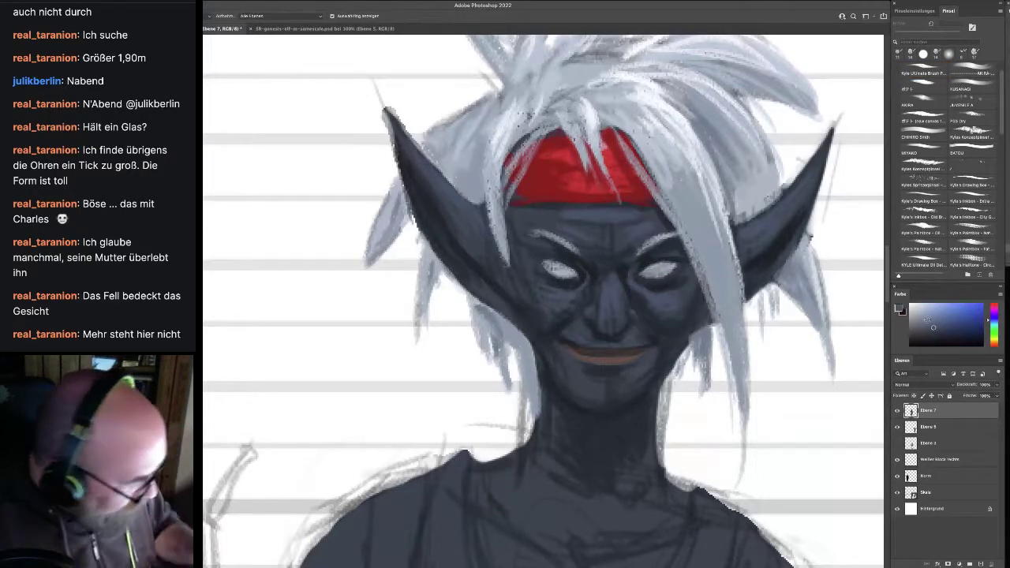
pyautogui.press('b')
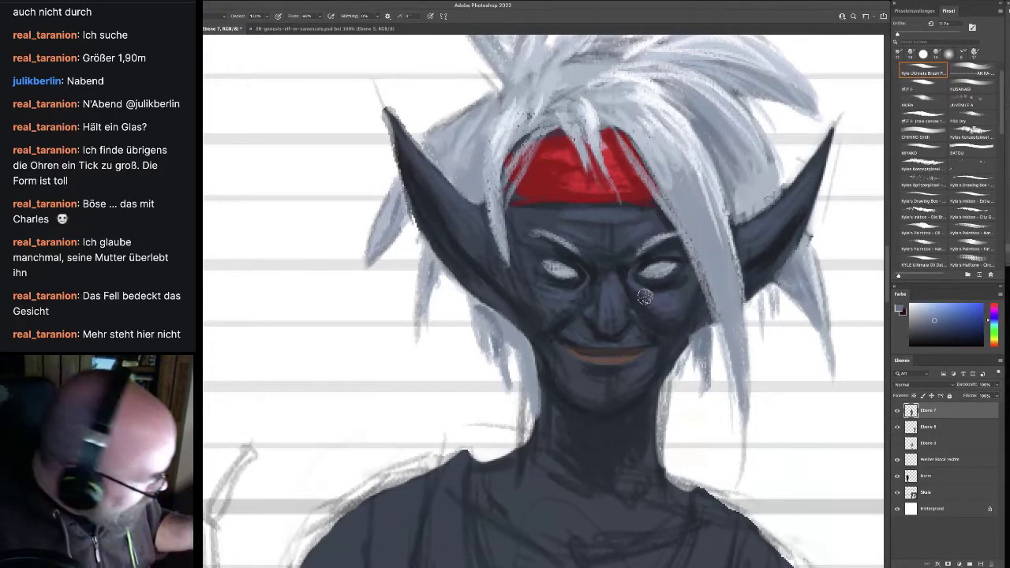
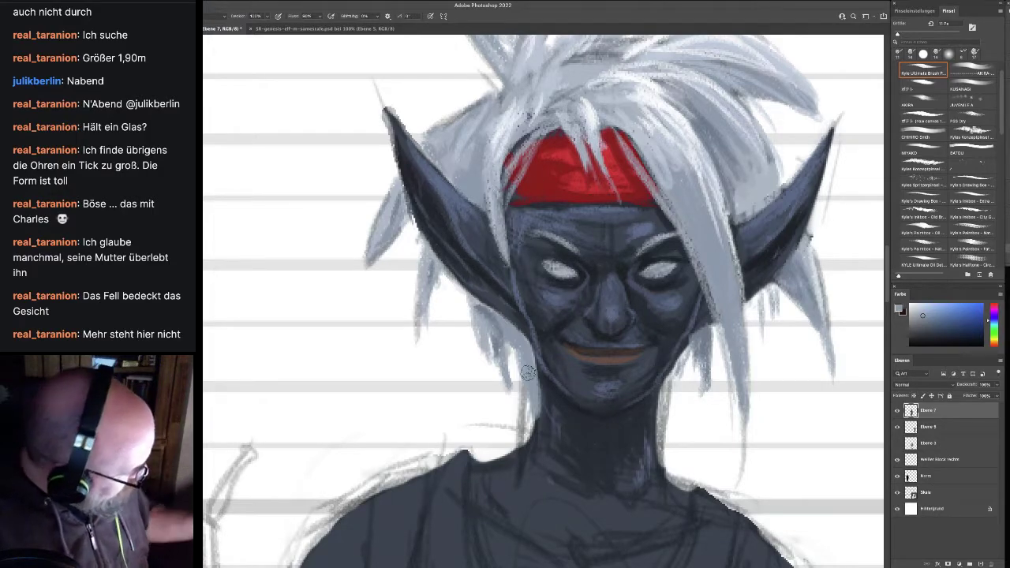
# Tone the eyeballs with a sampled grey and paint dark irises into both eyes
pyautogui.keyDown('alt'); pyautogui.click(668, 286); pyautogui.keyUp('alt')
pyautogui.keyDown('alt'); pyautogui.click(667, 265); pyautogui.keyUp('alt')
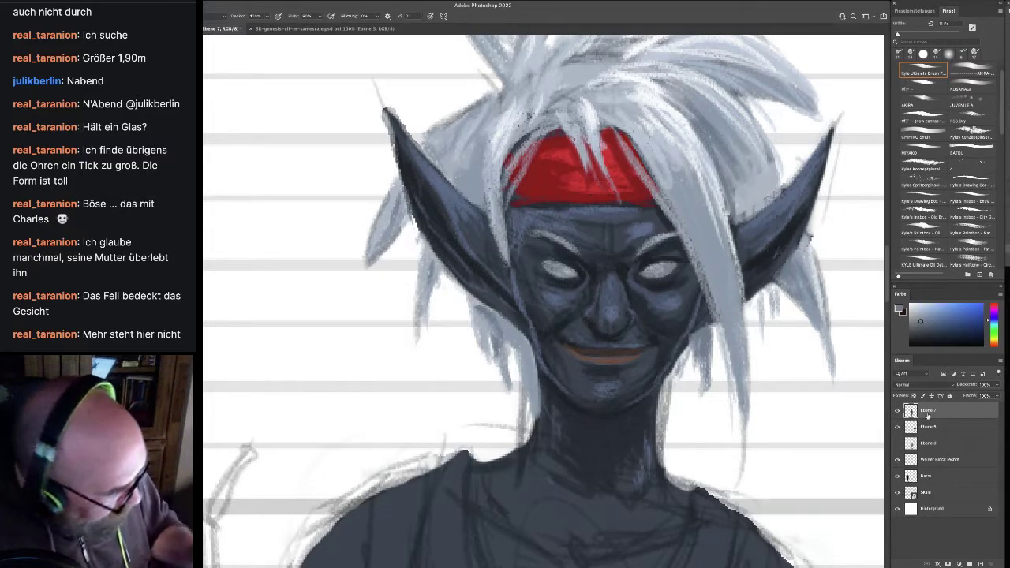
pyautogui.press('i')
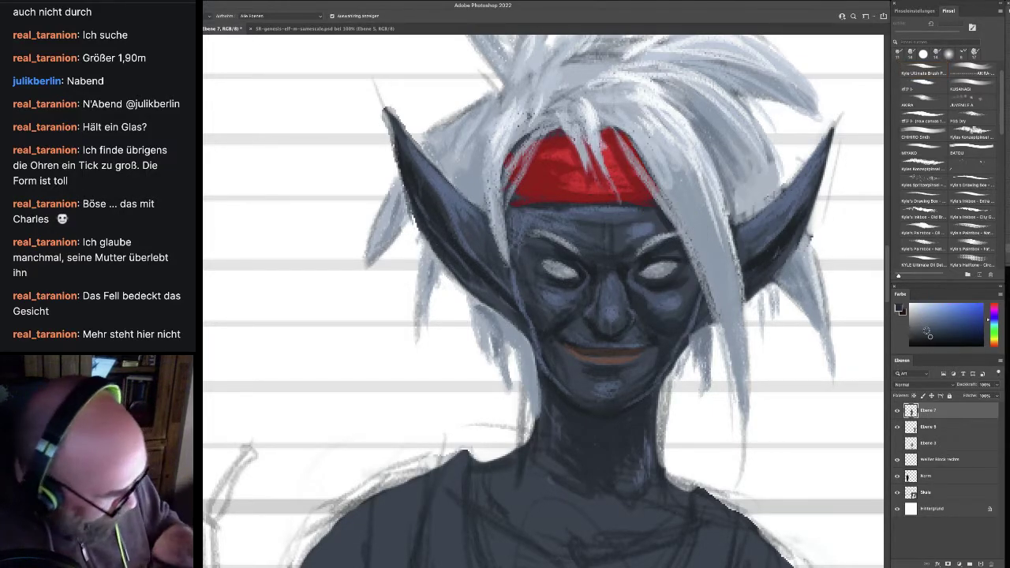
pyautogui.press('b')
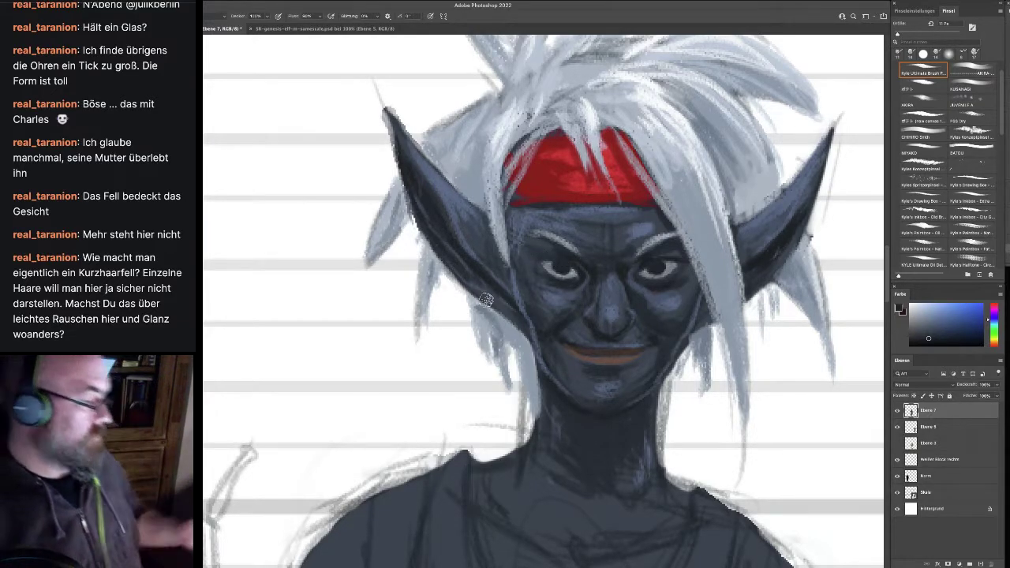
# Add near-white glints to both eyes and small highlights to the nose, cheeks, face edge and lower lip
pyautogui.keyDown('alt'); pyautogui.click(858, 281); pyautogui.keyUp('alt')
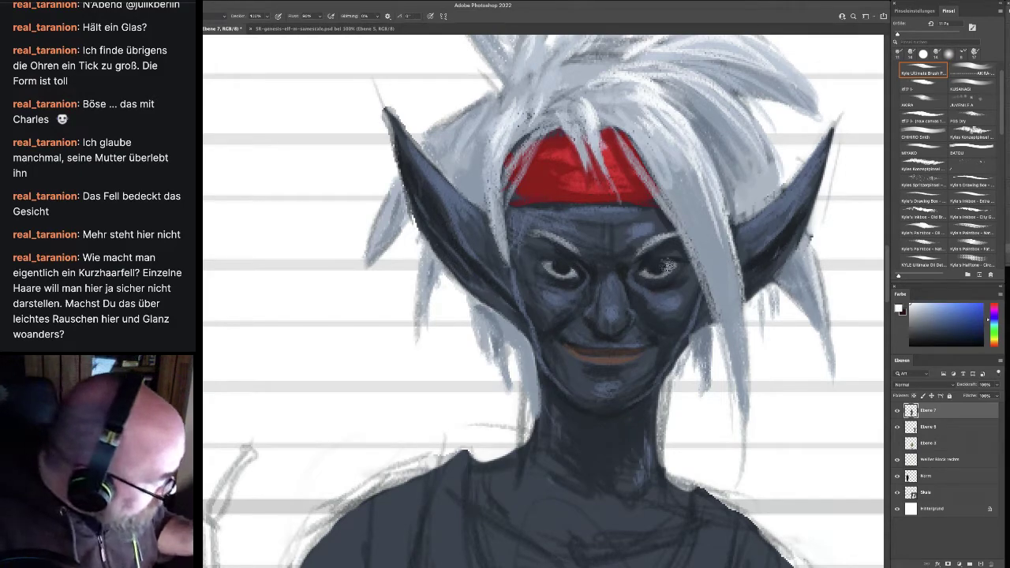
pyautogui.click(665, 267)
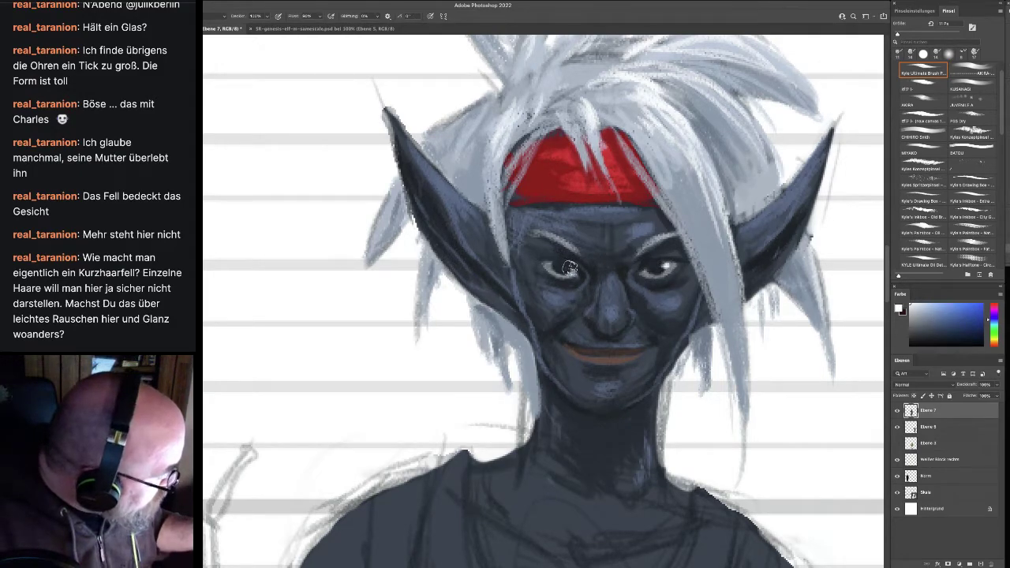
pyautogui.click(570, 269)
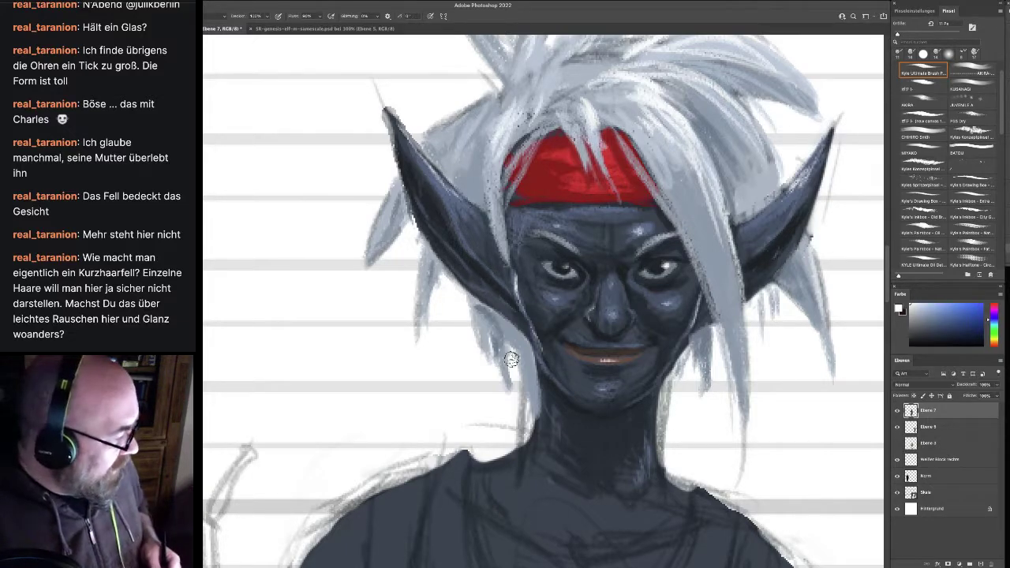
# Switch to the first Kyle oil brush (echte Öle) at a reduced size and blend the facial skin with sampled blue-grey
pyautogui.scroll(1, 900, 83)
pyautogui.click(920, 83)
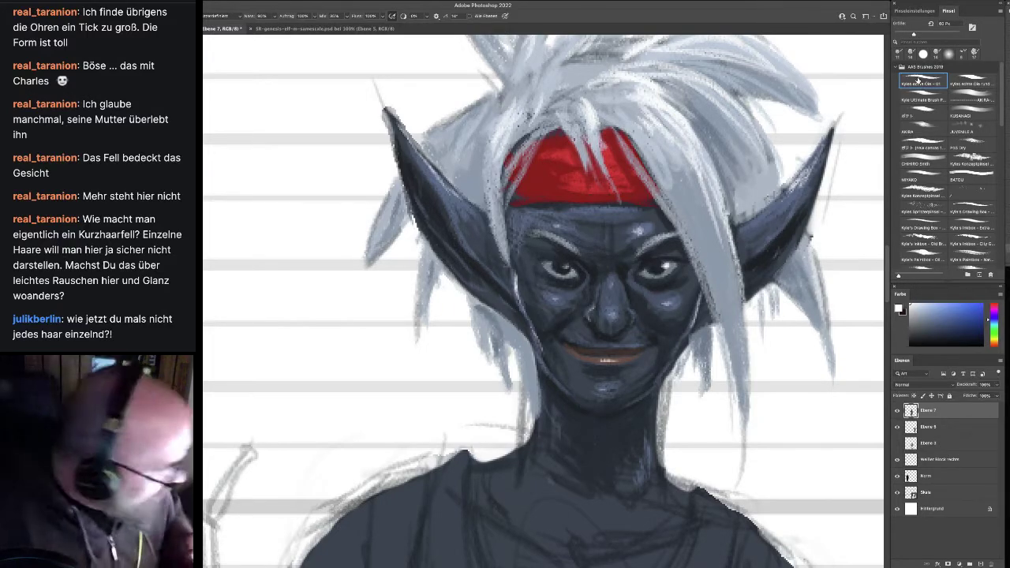
pyautogui.click(903, 35)
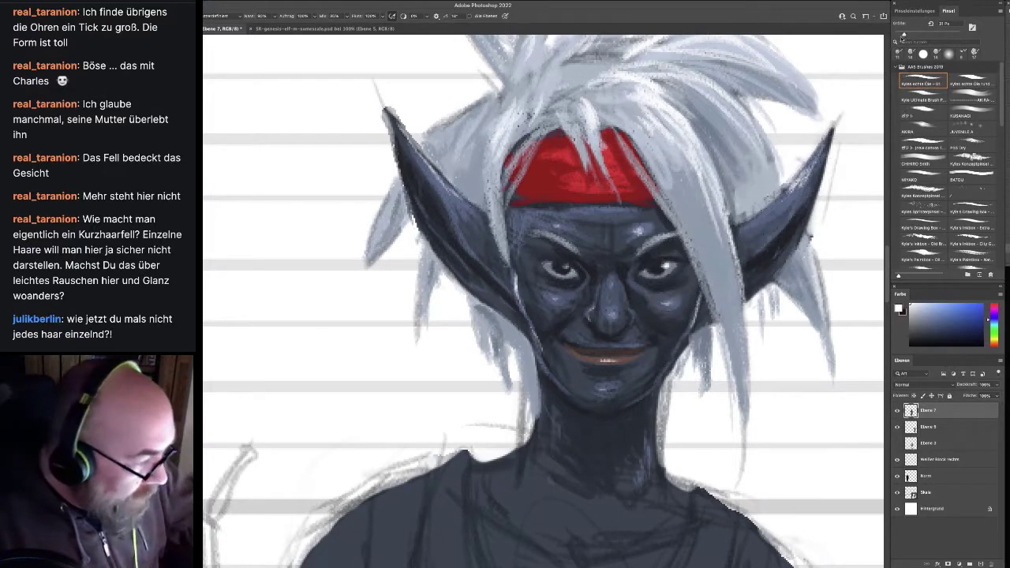
pyautogui.press('i')
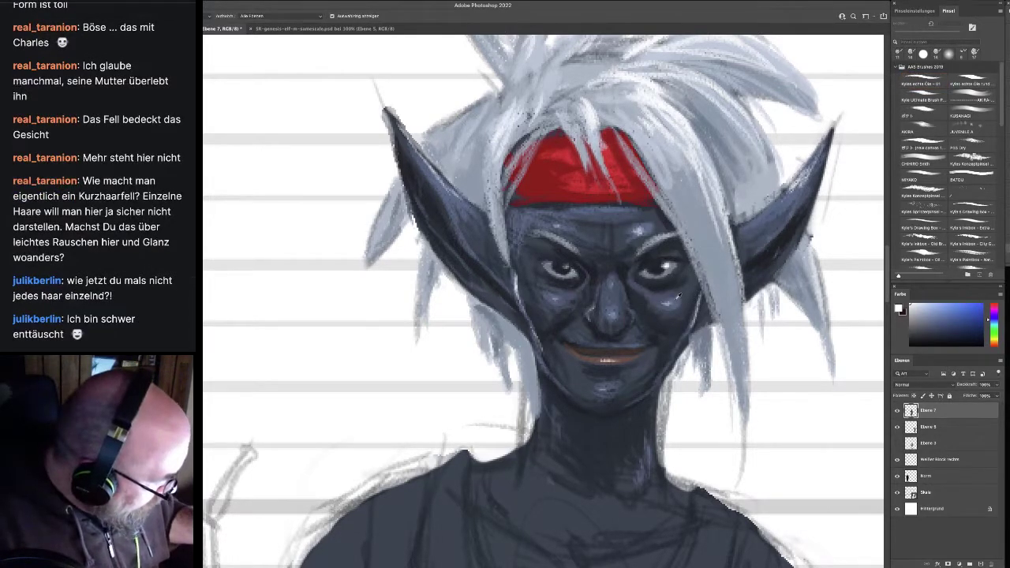
pyautogui.keyDown('alt'); pyautogui.click(679, 296); pyautogui.keyUp('alt')
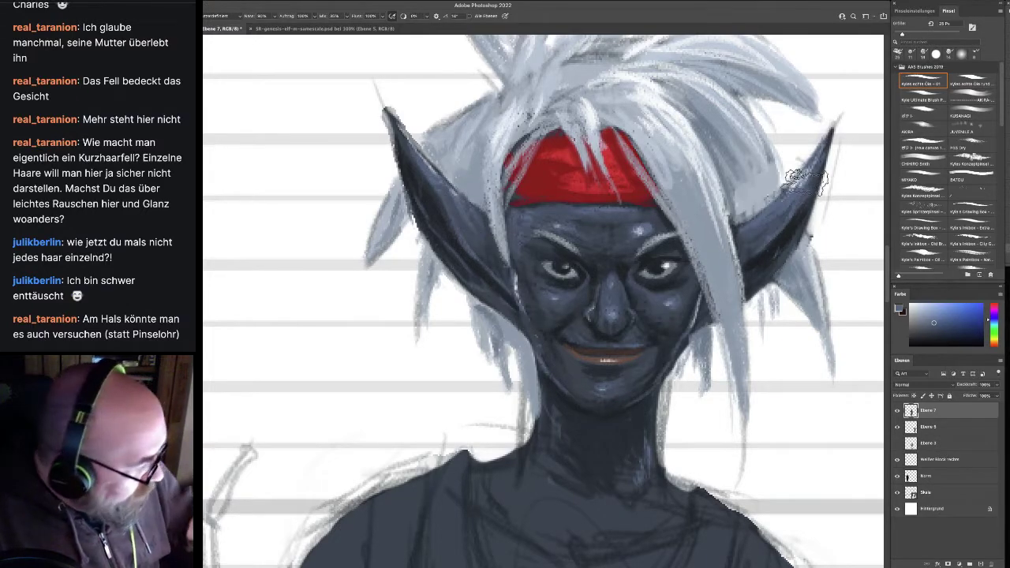
# Smooth the hair with sampled grey and near-white oil strokes over the swept fringe and the strands beside the headband
pyautogui.keyDown('alt'); pyautogui.click(731, 126); pyautogui.keyUp('alt')
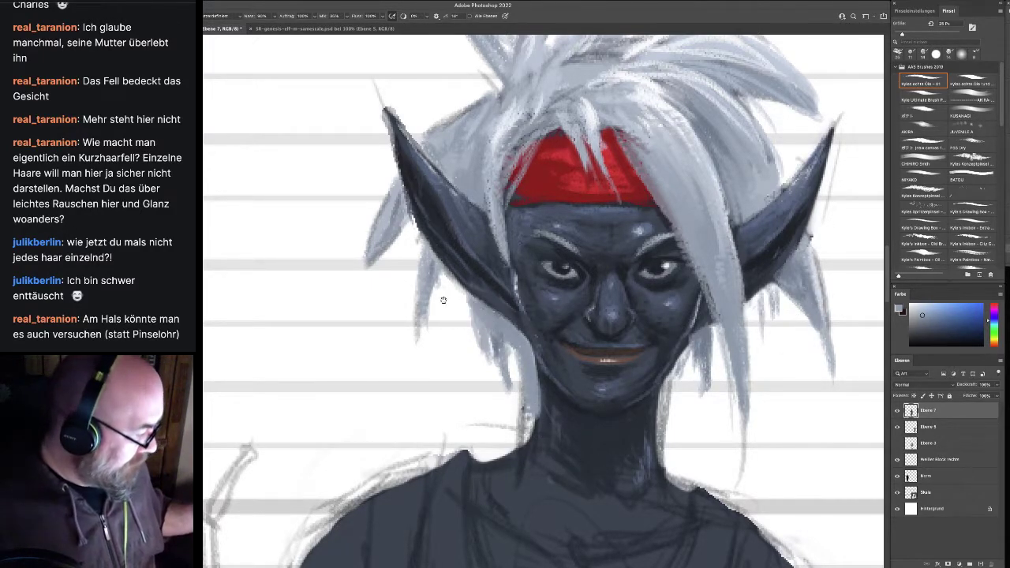
pyautogui.moveTo(445, 300); pyautogui.dragTo(458, 406)
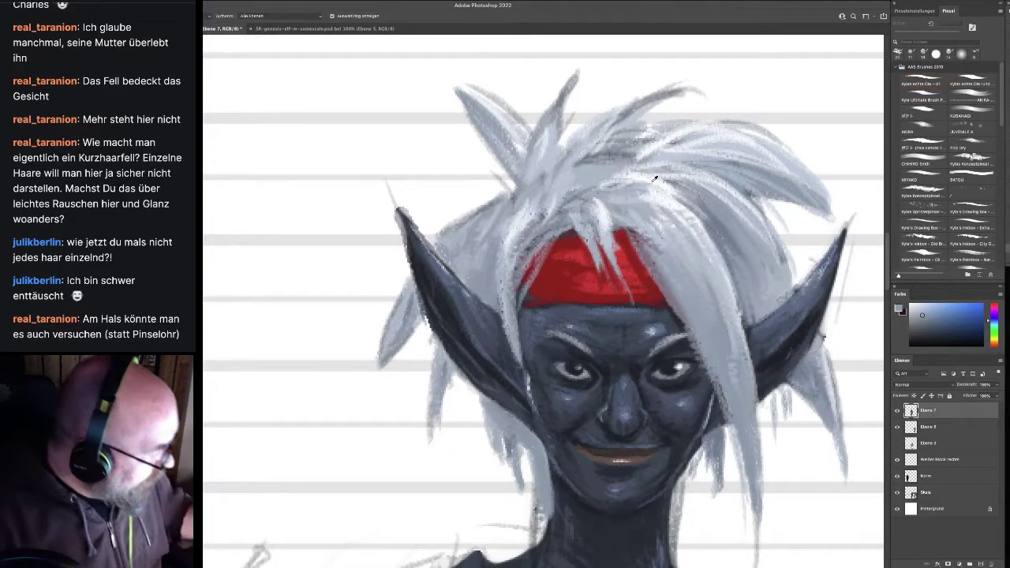
pyautogui.keyDown('alt'); pyautogui.click(648, 184); pyautogui.keyUp('alt')
pyautogui.moveTo(624, 184)
pyautogui.mouseDown()
pyautogui.moveTo(668, 214)
pyautogui.moveTo(685, 254)
pyautogui.mouseUp()
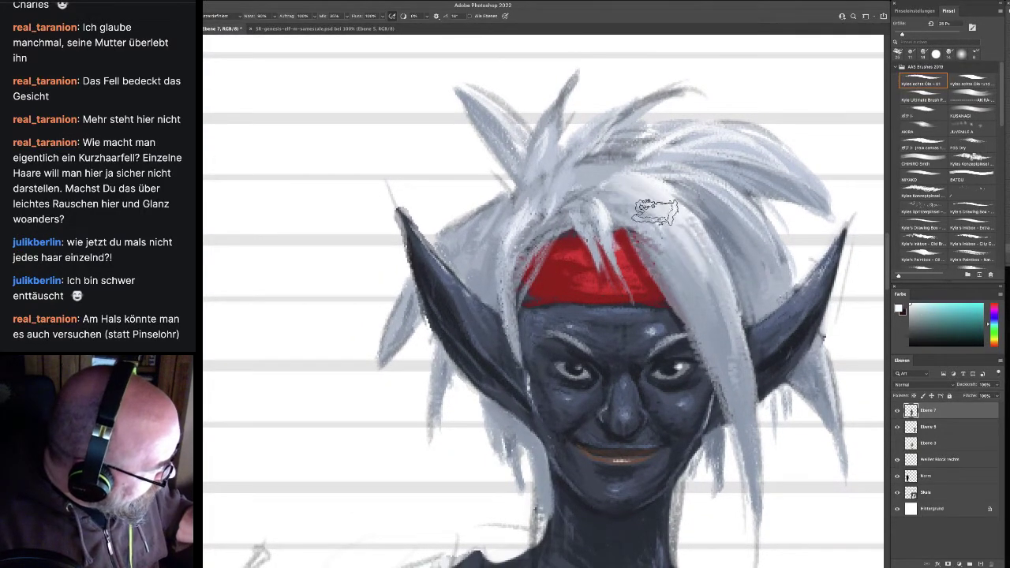
pyautogui.moveTo(654, 211); pyautogui.dragTo(691, 261)
pyautogui.moveTo(585, 198)
pyautogui.mouseDown()
pyautogui.moveTo(603, 220)
pyautogui.moveTo(613, 201)
pyautogui.moveTo(587, 213)
pyautogui.moveTo(587, 225)
pyautogui.moveTo(577, 220)
pyautogui.moveTo(582, 189)
pyautogui.moveTo(552, 211)
pyautogui.moveTo(558, 192)
pyautogui.moveTo(532, 251)
pyautogui.moveTo(528, 230)
pyautogui.moveTo(520, 242)
pyautogui.moveTo(509, 276)
pyautogui.mouseUp()
pyautogui.moveTo(543, 177); pyautogui.dragTo(512, 251)
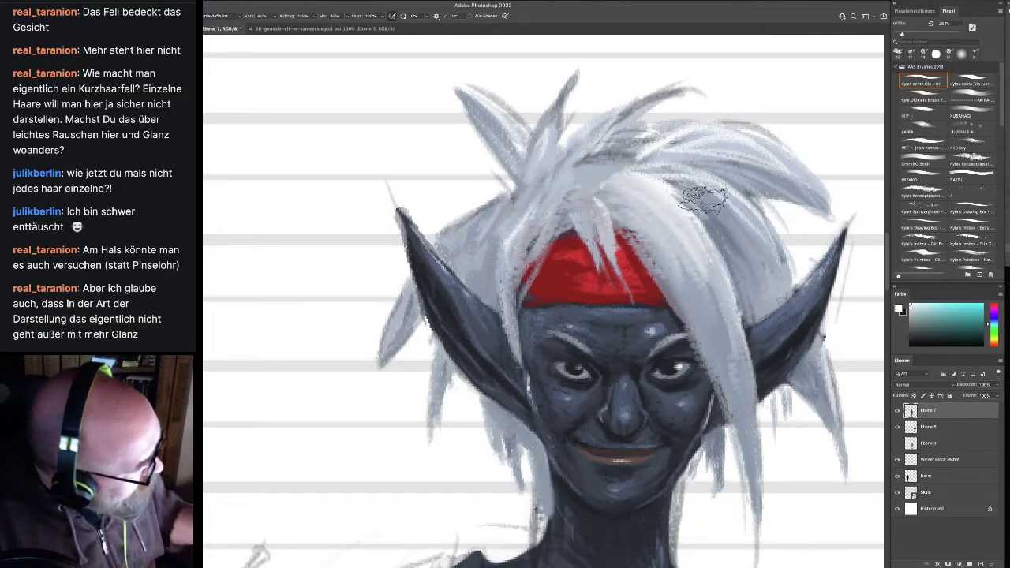
# Paint near-white oil strands over the crown and the swept-back hair behind the fringe
pyautogui.press('alt')
pyautogui.keyDown('alt'); pyautogui.click(685, 171); pyautogui.keyUp('alt')
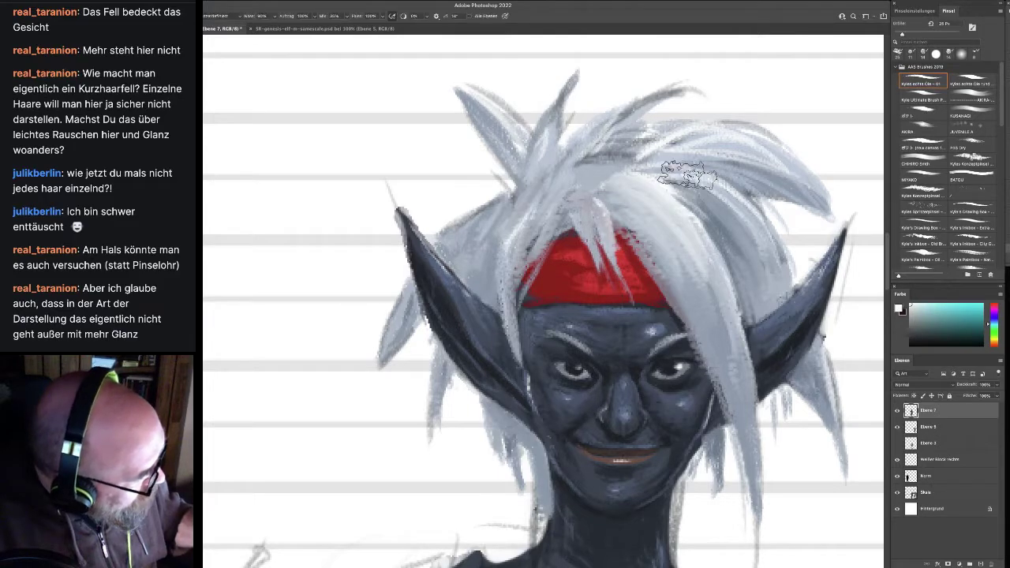
pyautogui.moveTo(686, 176); pyautogui.dragTo(750, 230)
pyautogui.moveTo(696, 192); pyautogui.dragTo(746, 251)
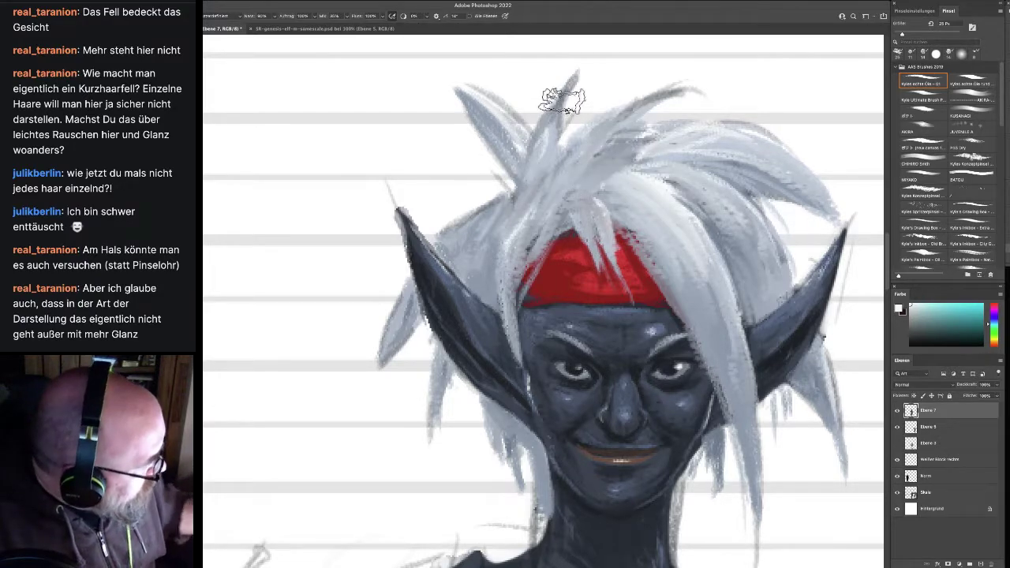
# Extend the outermost hair spike at the crown outward with pale grey oil strokes
pyautogui.moveTo(509, 144)
pyautogui.mouseDown()
pyautogui.moveTo(449, 109)
pyautogui.moveTo(478, 110)
pyautogui.moveTo(432, 73)
pyautogui.mouseUp()
pyautogui.moveTo(482, 108); pyautogui.dragTo(431, 74)
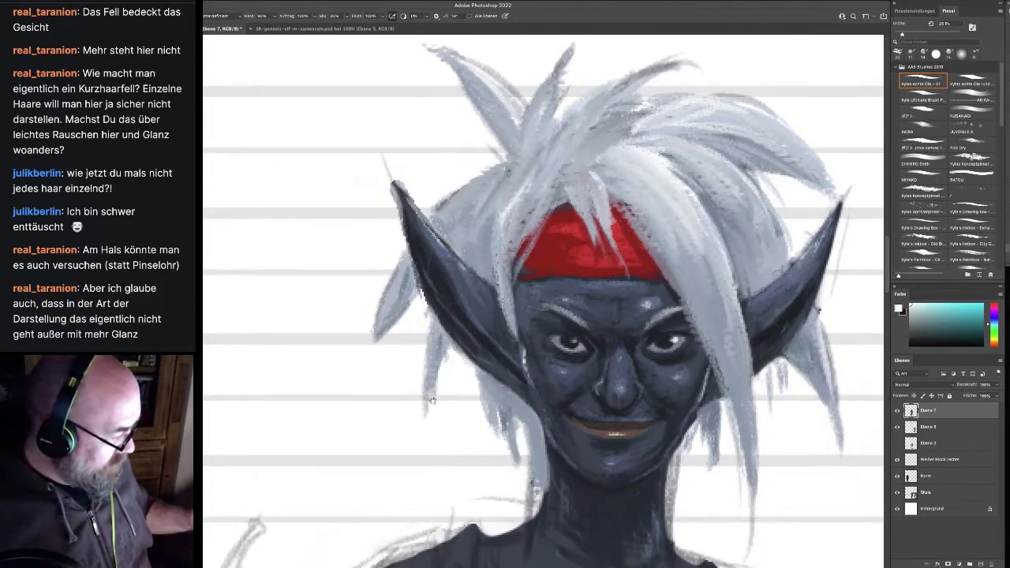
# Erase the stray sketch lines and rough edges around the ears, neck and shoulders with a small hard round eraser
pyautogui.moveTo(428, 451); pyautogui.dragTo(412, 262)
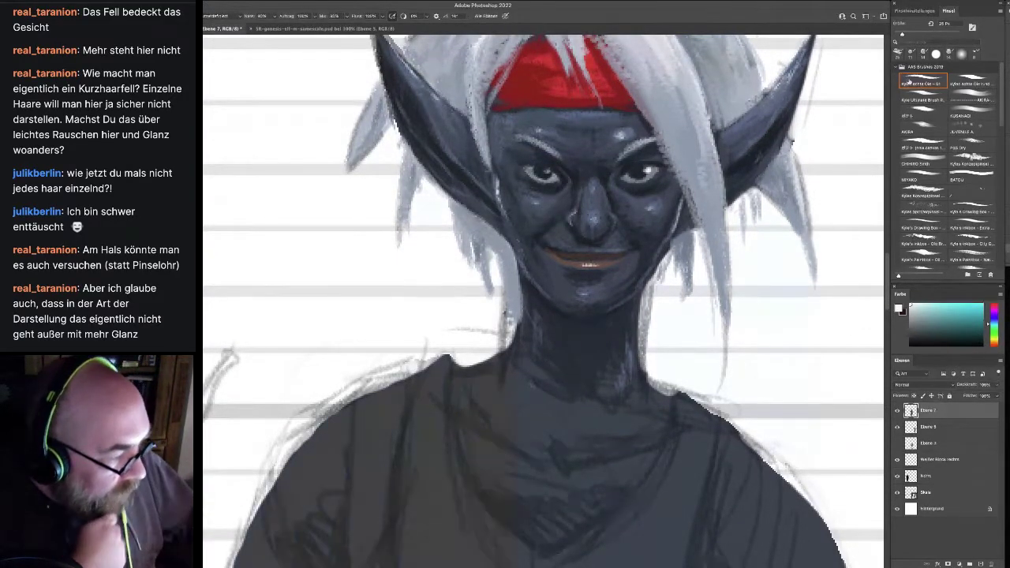
pyautogui.click(923, 100)
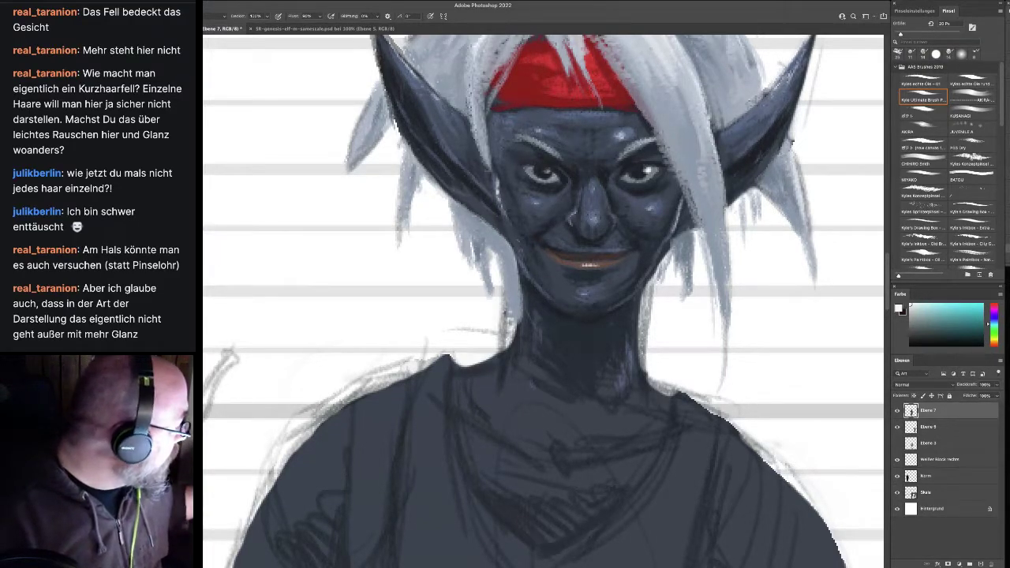
pyautogui.press('e')
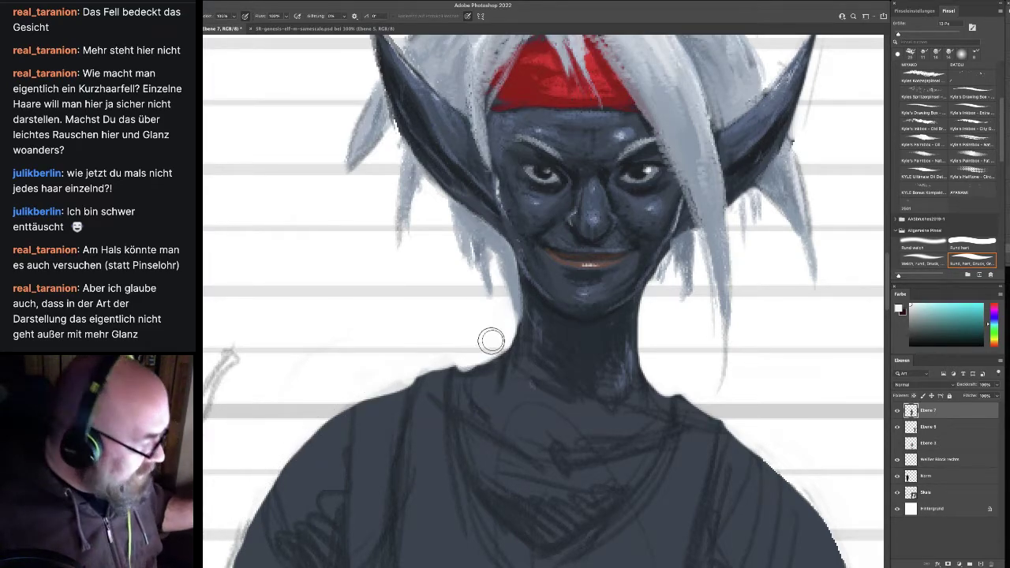
pyautogui.scroll(5, 466, 335)
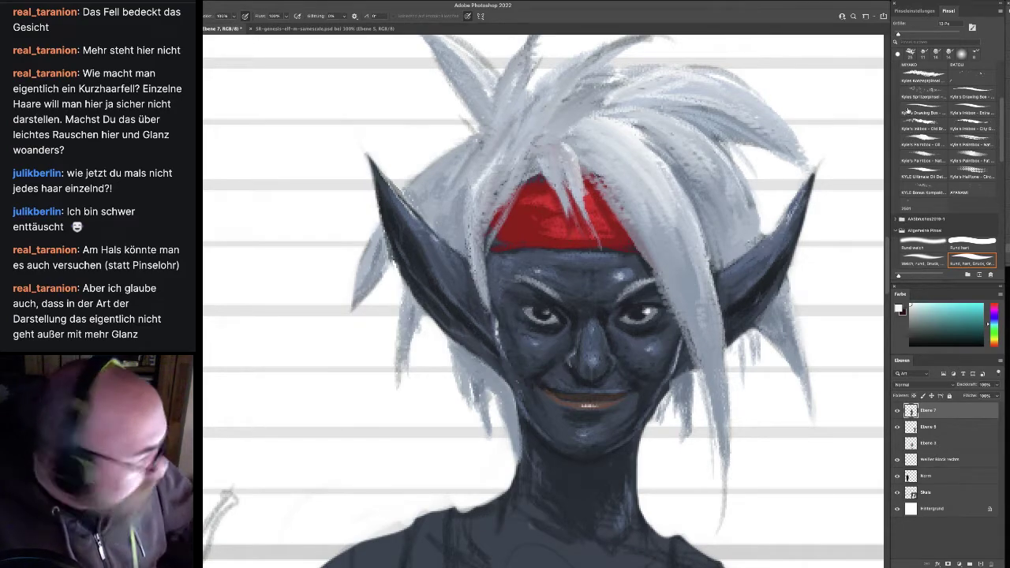
# Sharpen the tips and edges of both ears with the Kyle Ultimate brush at 8 px in sampled dark blue-grey
pyautogui.press('b')
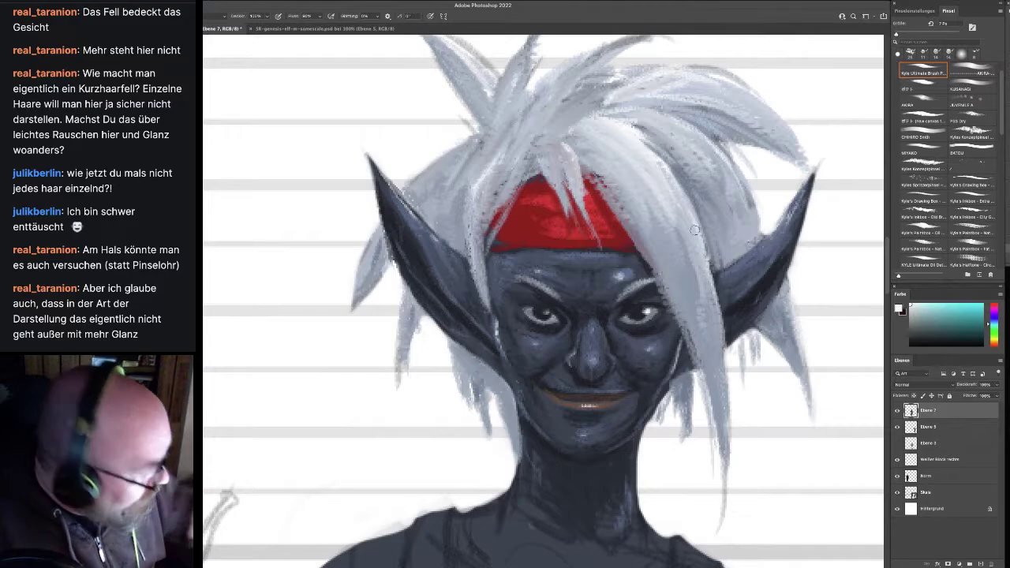
pyautogui.keyDown('alt'); pyautogui.click(644, 448); pyautogui.keyUp('alt')
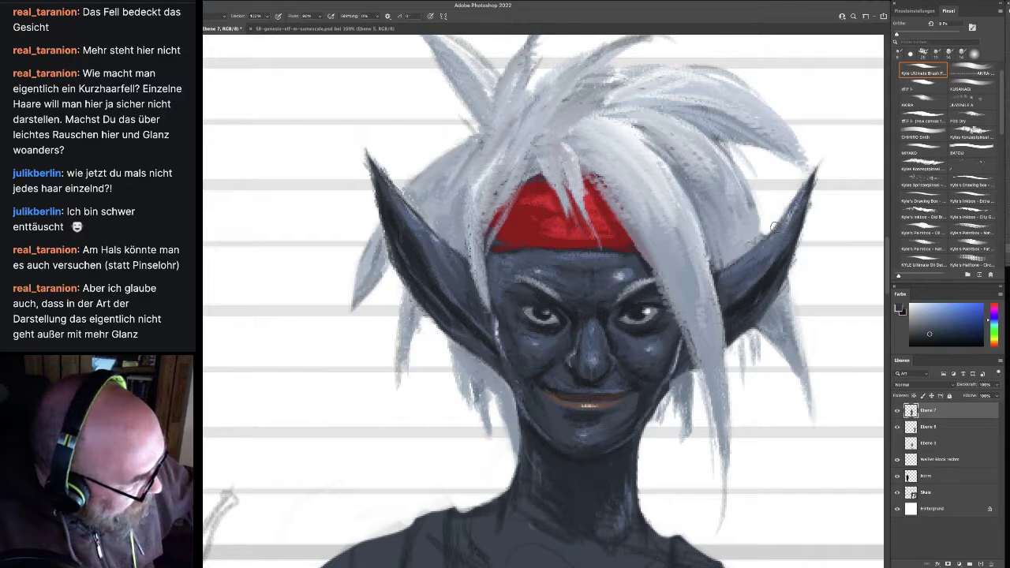
pyautogui.moveTo(775, 226); pyautogui.dragTo(744, 254)
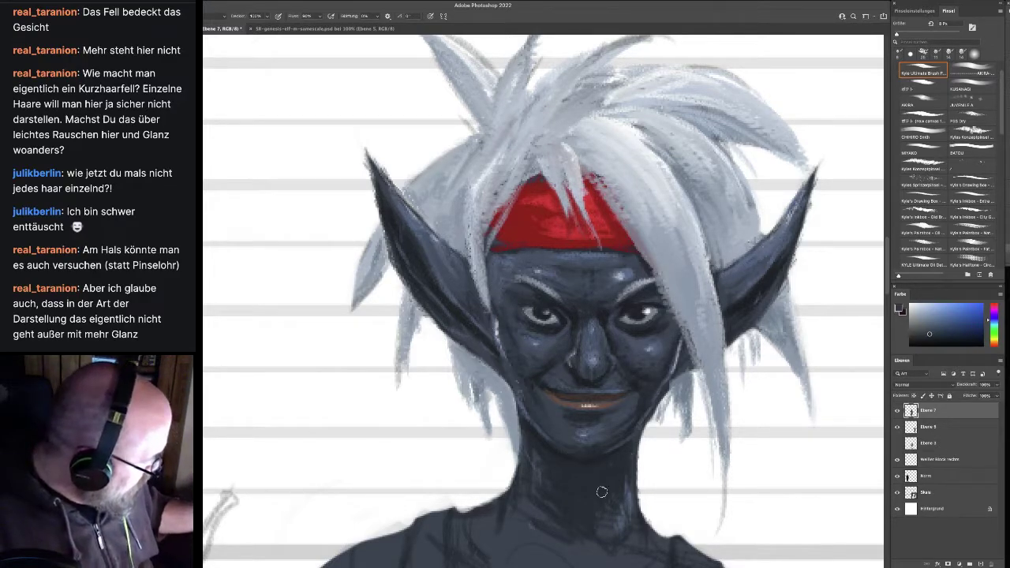
# Paint a thin rim light along both sides of the face and jaw in sampled light grey
pyautogui.press('i')
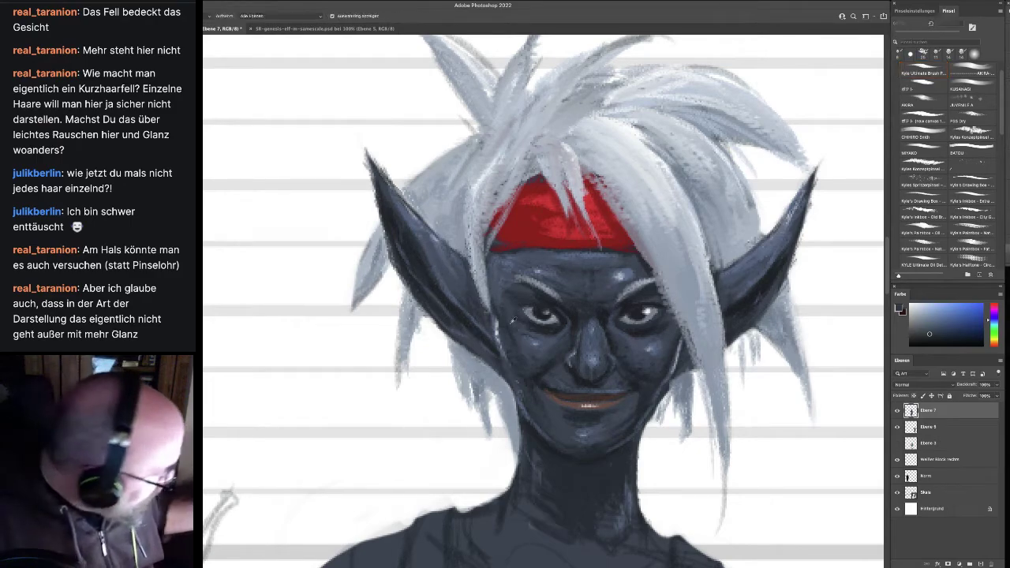
pyautogui.click(500, 323)
pyautogui.press('b')
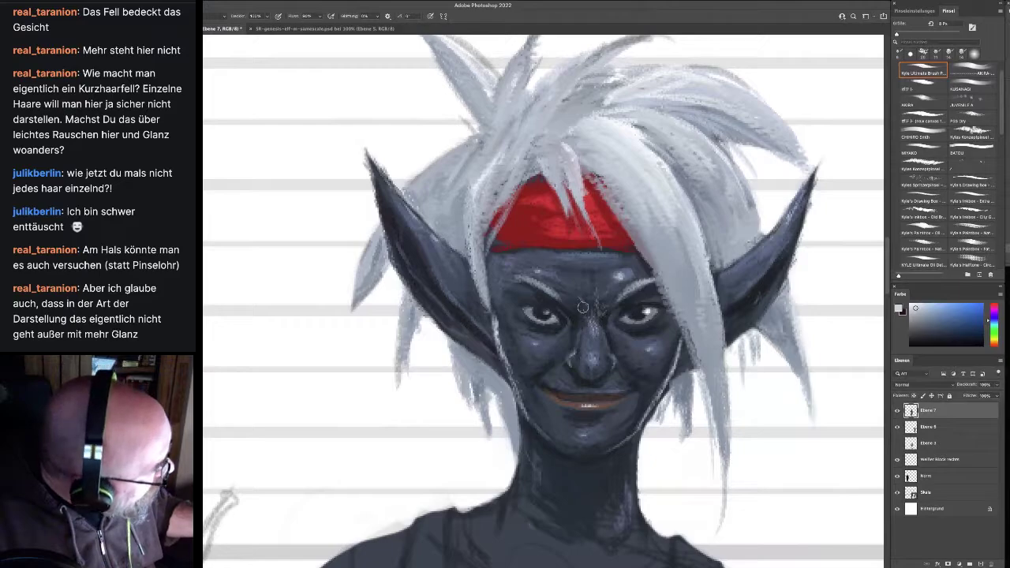
# Add fine short-fur strokes to the brow, nose, cheeks and forehead, alternating sampled dark and lighter blue-grey tones
pyautogui.keyDown('alt'); pyautogui.click(652, 343); pyautogui.keyUp('alt')
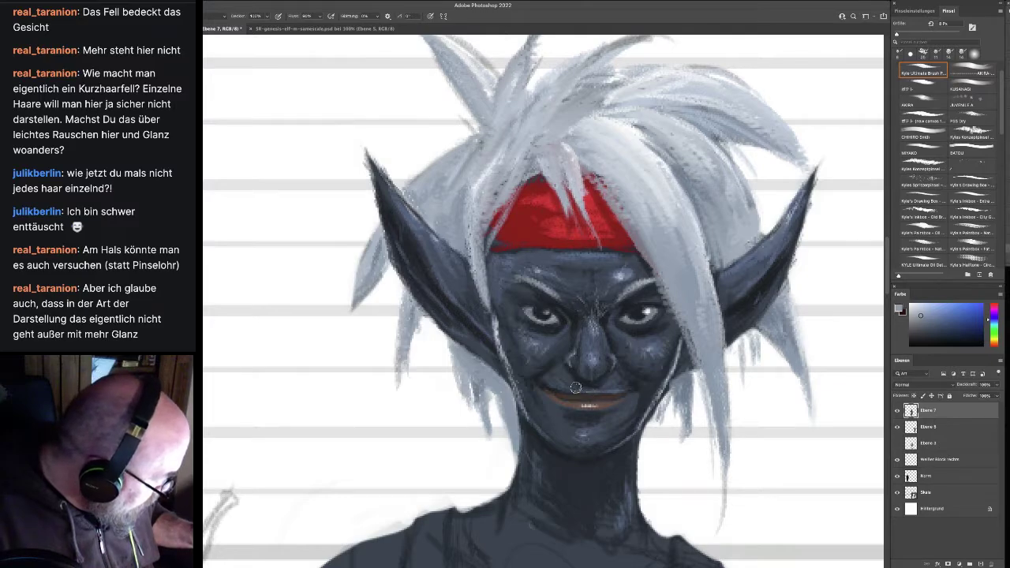
pyautogui.press('i')
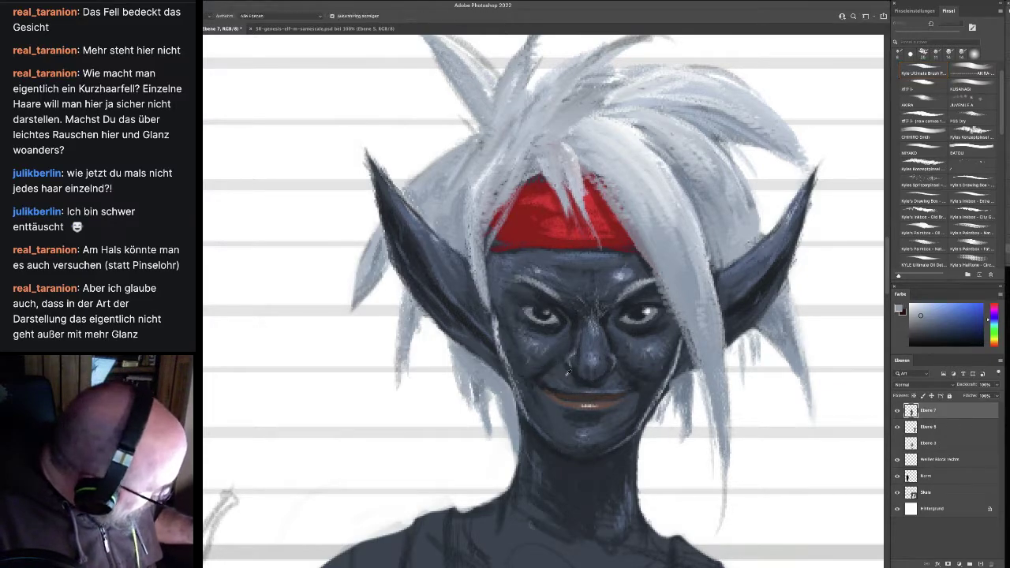
pyautogui.click(559, 388)
pyautogui.press('b')
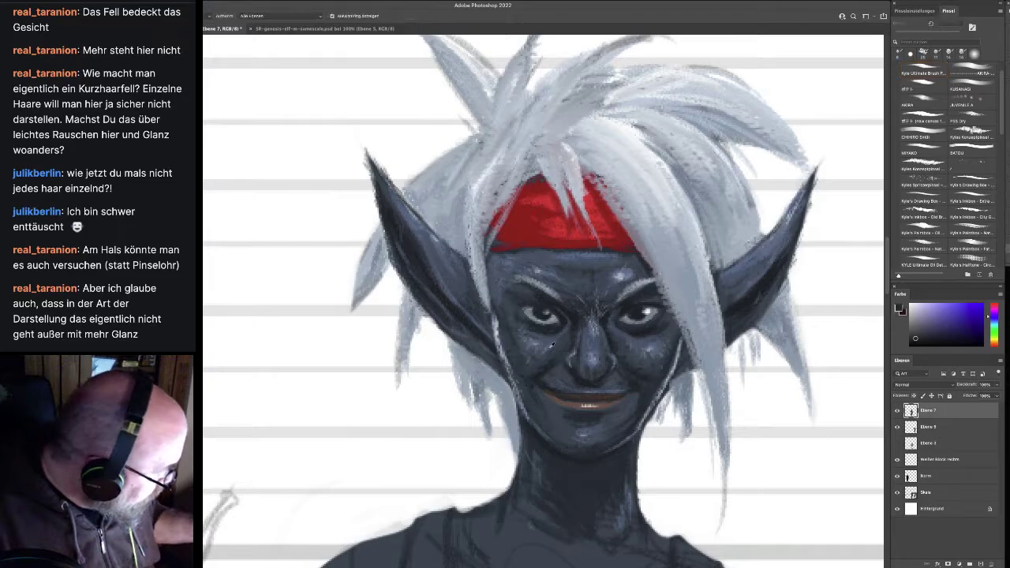
pyautogui.keyDown('alt'); pyautogui.click(554, 345); pyautogui.keyUp('alt')
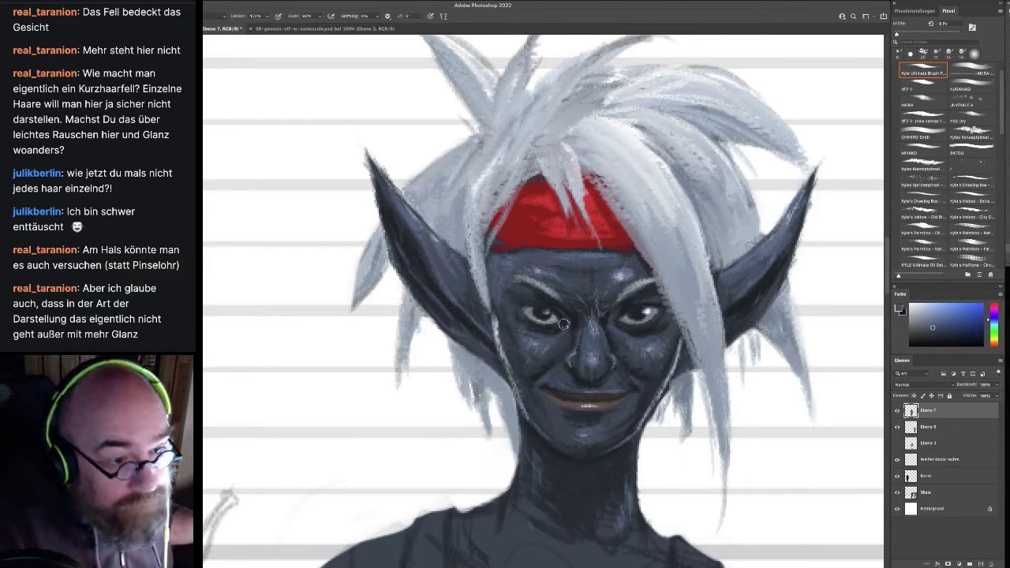
pyautogui.keyDown('alt'); pyautogui.click(588, 255); pyautogui.keyUp('alt')
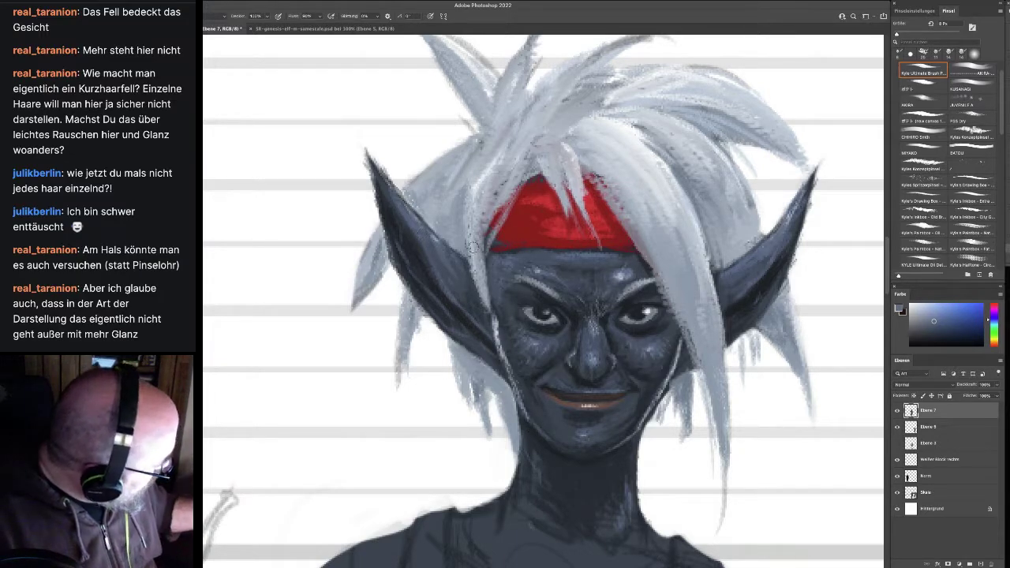
pyautogui.keyDown('alt'); pyautogui.click(617, 274); pyautogui.keyUp('alt')
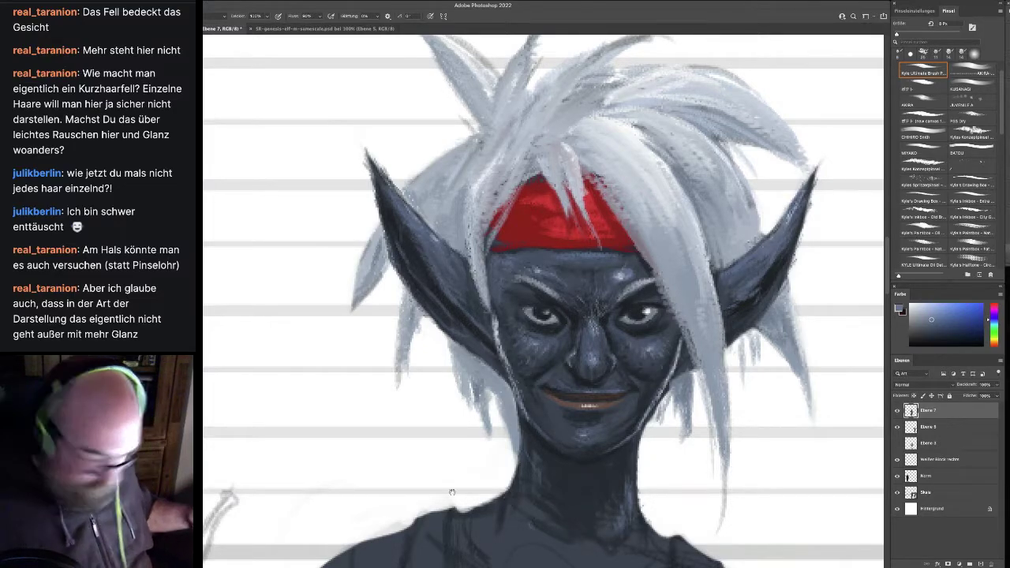
# Shade the neck and the chest above the neckline with the first Kyle oil brush at 24 px in sampled dark blue
pyautogui.scroll(-5, 565, 412)
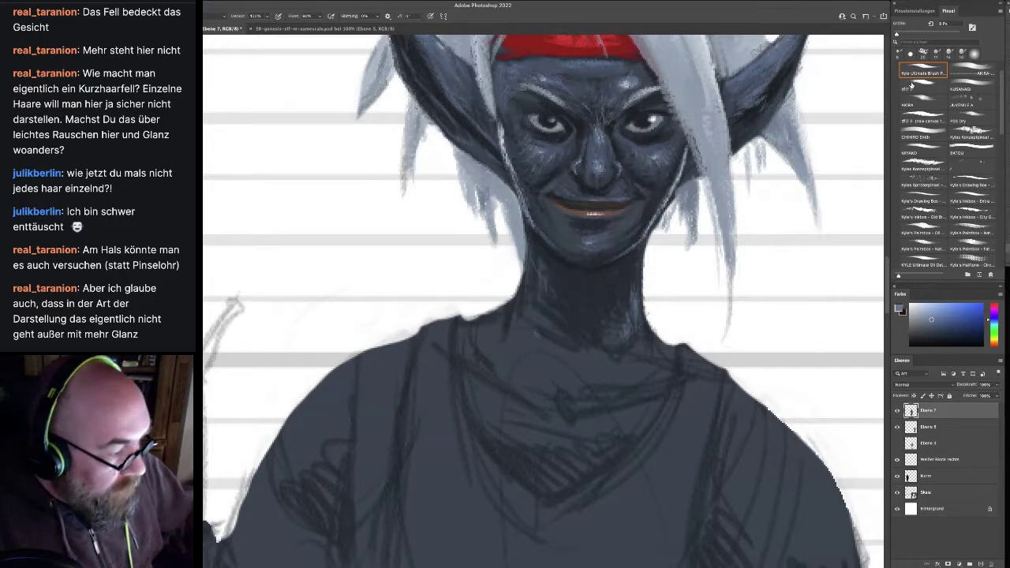
pyautogui.scroll(2, 914, 96)
pyautogui.click(914, 82)
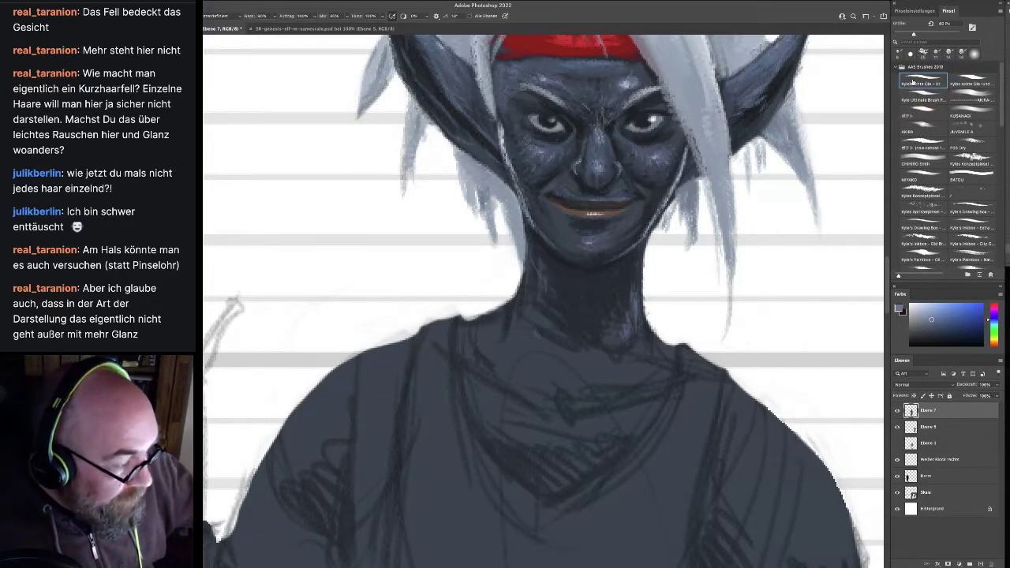
pyautogui.keyDown('alt'); pyautogui.click(540, 241); pyautogui.keyUp('alt')
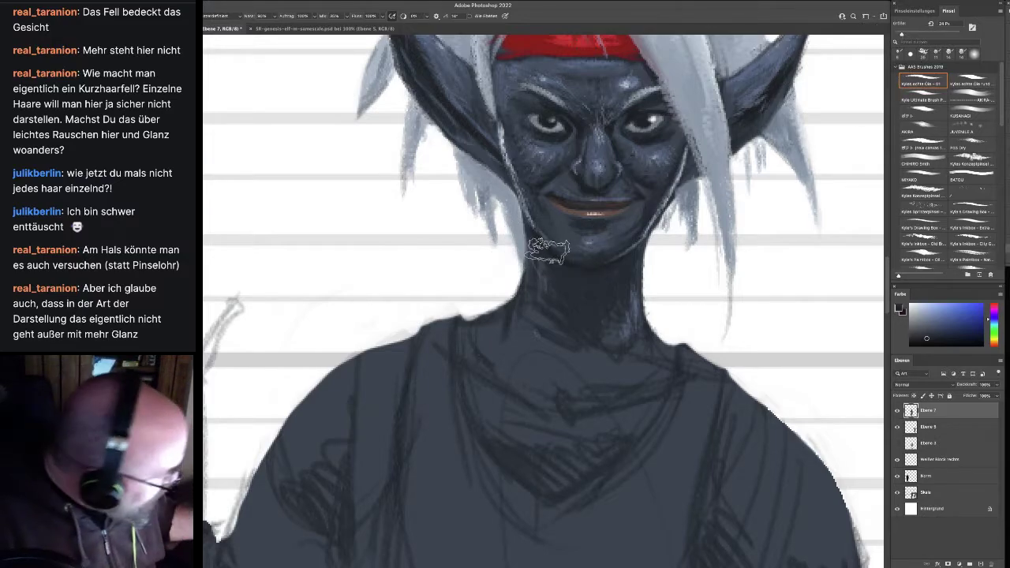
pyautogui.moveTo(550, 261)
pyautogui.mouseDown()
pyautogui.moveTo(574, 288)
pyautogui.moveTo(555, 273)
pyautogui.moveTo(565, 271)
pyautogui.moveTo(563, 295)
pyautogui.moveTo(617, 301)
pyautogui.moveTo(591, 338)
pyautogui.moveTo(602, 331)
pyautogui.moveTo(570, 327)
pyautogui.moveTo(594, 350)
pyautogui.moveTo(575, 362)
pyautogui.moveTo(595, 345)
pyautogui.moveTo(655, 386)
pyautogui.moveTo(653, 372)
pyautogui.moveTo(579, 401)
pyautogui.moveTo(606, 317)
pyautogui.moveTo(599, 346)
pyautogui.moveTo(621, 319)
pyautogui.moveTo(570, 390)
pyautogui.moveTo(537, 371)
pyautogui.moveTo(546, 398)
pyautogui.moveTo(561, 394)
pyautogui.moveTo(554, 358)
pyautogui.moveTo(578, 317)
pyautogui.moveTo(570, 385)
pyautogui.moveTo(533, 325)
pyautogui.moveTo(537, 394)
pyautogui.moveTo(531, 358)
pyautogui.moveTo(506, 366)
pyautogui.moveTo(539, 392)
pyautogui.moveTo(486, 346)
pyautogui.moveTo(521, 388)
pyautogui.moveTo(595, 441)
pyautogui.moveTo(591, 465)
pyautogui.moveTo(552, 491)
pyautogui.moveTo(520, 472)
pyautogui.moveTo(516, 444)
pyautogui.moveTo(570, 460)
pyautogui.moveTo(581, 443)
pyautogui.moveTo(627, 429)
pyautogui.moveTo(601, 445)
pyautogui.moveTo(511, 454)
pyautogui.mouseUp()
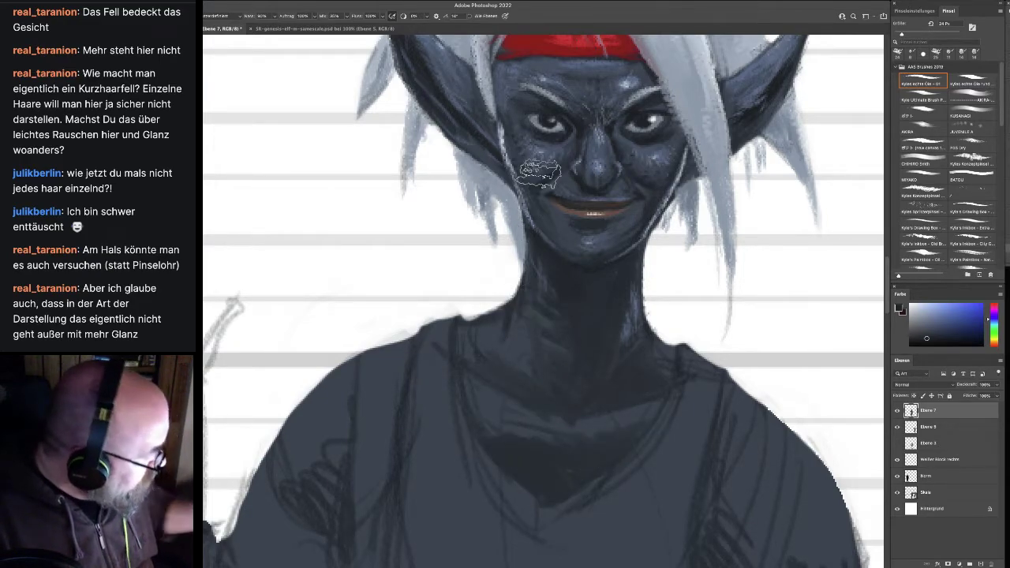
# Model the collarbones, upper chest and throat with oil strokes in a blue-grey sampled from the cheek
pyautogui.keyDown('alt'); pyautogui.click(555, 148); pyautogui.keyUp('alt')
pyautogui.moveTo(641, 410)
pyautogui.mouseDown()
pyautogui.moveTo(595, 437)
pyautogui.moveTo(577, 435)
pyautogui.moveTo(622, 418)
pyautogui.mouseUp()
pyautogui.moveTo(659, 365)
pyautogui.mouseDown()
pyautogui.moveTo(620, 383)
pyautogui.moveTo(649, 377)
pyautogui.moveTo(606, 403)
pyautogui.moveTo(628, 335)
pyautogui.moveTo(568, 410)
pyautogui.moveTo(519, 359)
pyautogui.moveTo(518, 377)
pyautogui.moveTo(478, 348)
pyautogui.moveTo(494, 334)
pyautogui.moveTo(545, 491)
pyautogui.mouseUp()
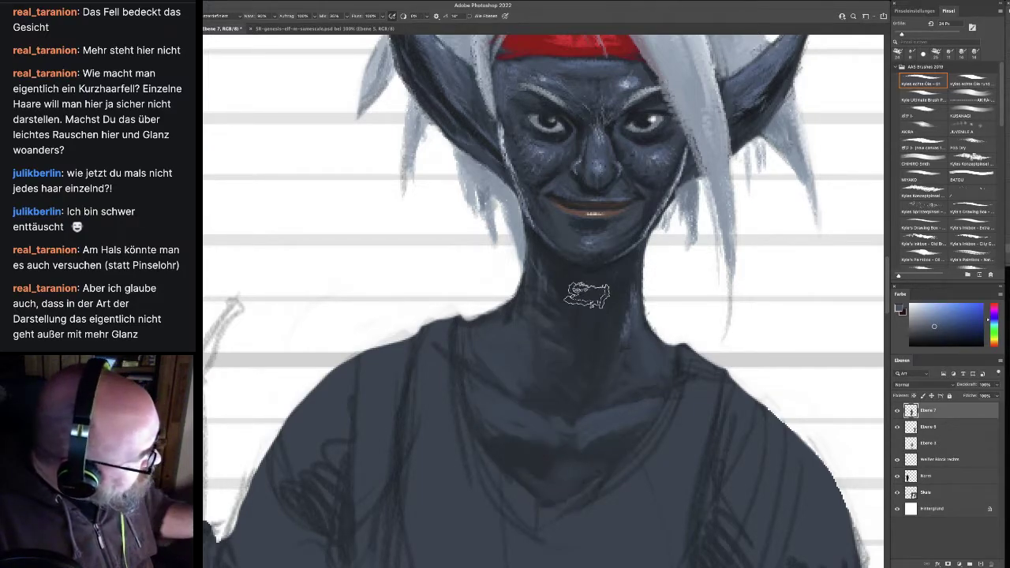
pyautogui.moveTo(587, 295)
pyautogui.mouseDown()
pyautogui.moveTo(580, 289)
pyautogui.moveTo(600, 297)
pyautogui.moveTo(582, 306)
pyautogui.moveTo(566, 284)
pyautogui.moveTo(590, 338)
pyautogui.moveTo(584, 327)
pyautogui.mouseUp()
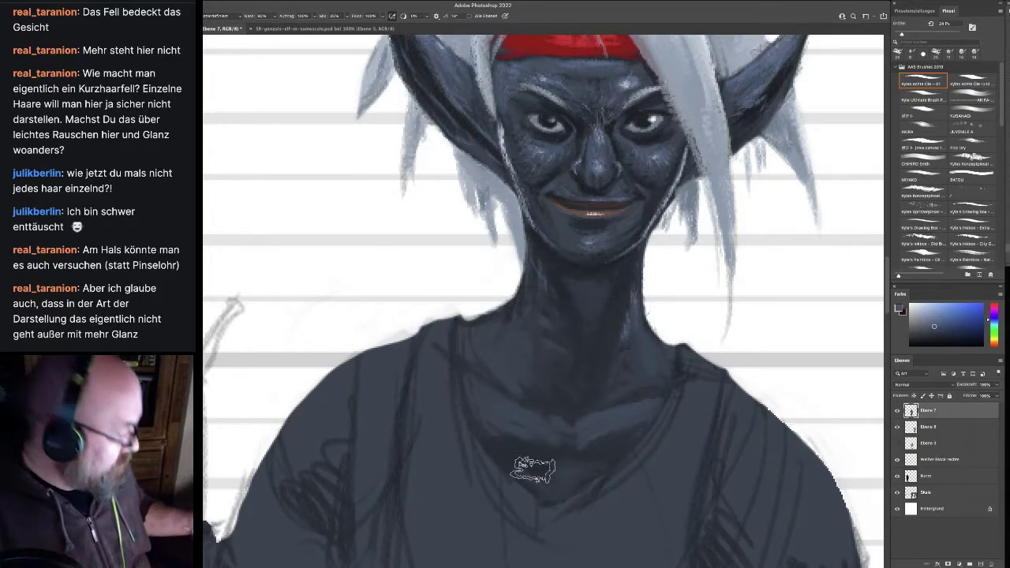
# Highlight the base of the neck and both shoulders with a smaller oil brush in blue-grey sampled from the forehead
pyautogui.press('i')
pyautogui.keyDown('alt'); pyautogui.click(549, 78); pyautogui.keyUp('alt')
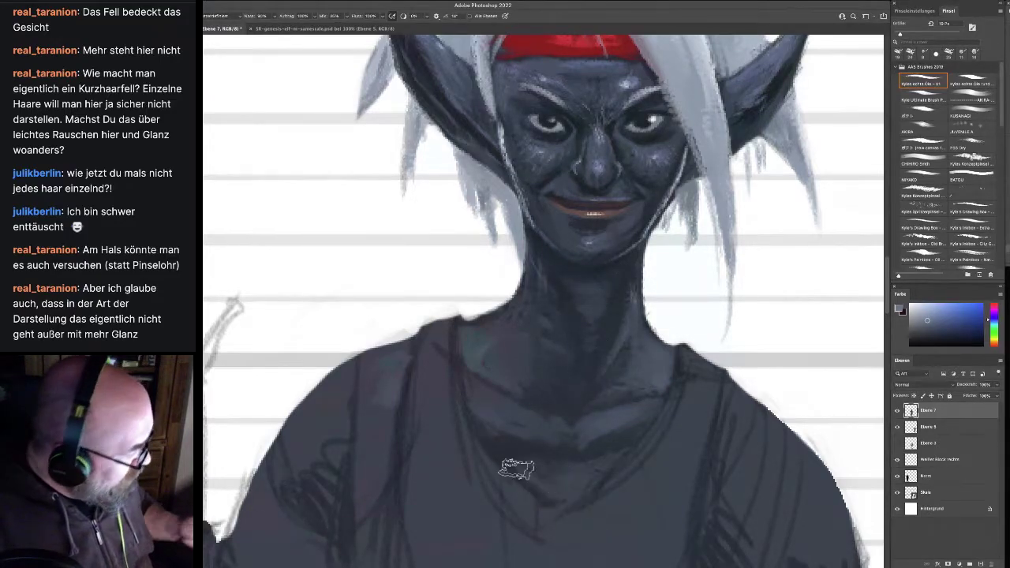
pyautogui.moveTo(463, 463); pyautogui.dragTo(384, 346)
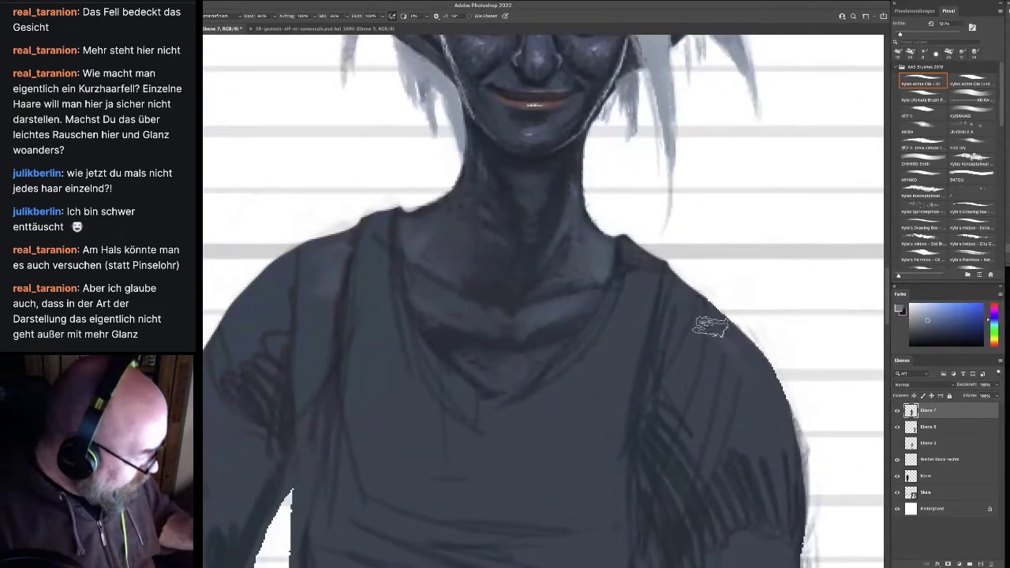
pyautogui.moveTo(710, 326)
pyautogui.mouseDown()
pyautogui.moveTo(750, 366)
pyautogui.moveTo(745, 348)
pyautogui.mouseUp()
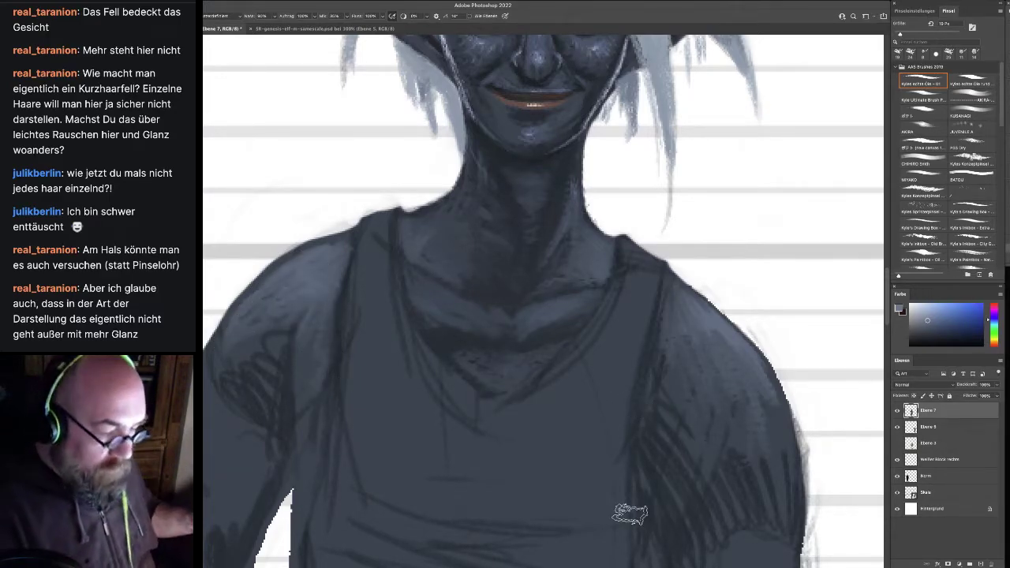
# Paint lighter blue-grey highlights on the upper arms of the hanging and the raised arm
pyautogui.press('super+minus')
pyautogui.press('super+minus')
pyautogui.press('super+minus')
pyautogui.press('super+minus')
pyautogui.press('super+minus')
pyautogui.scroll(5, 463, 361)
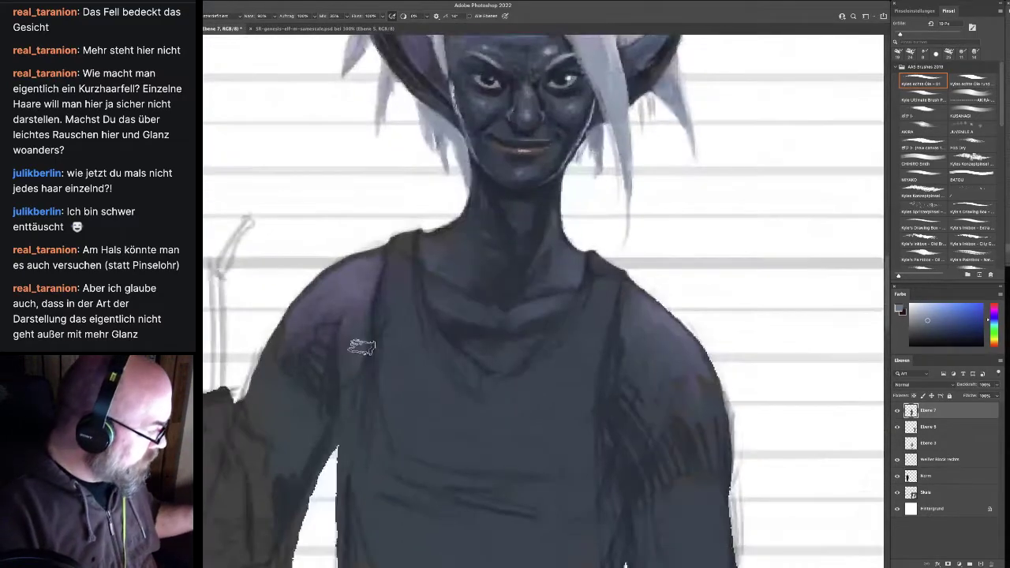
pyautogui.scroll(-3, 462, 360)
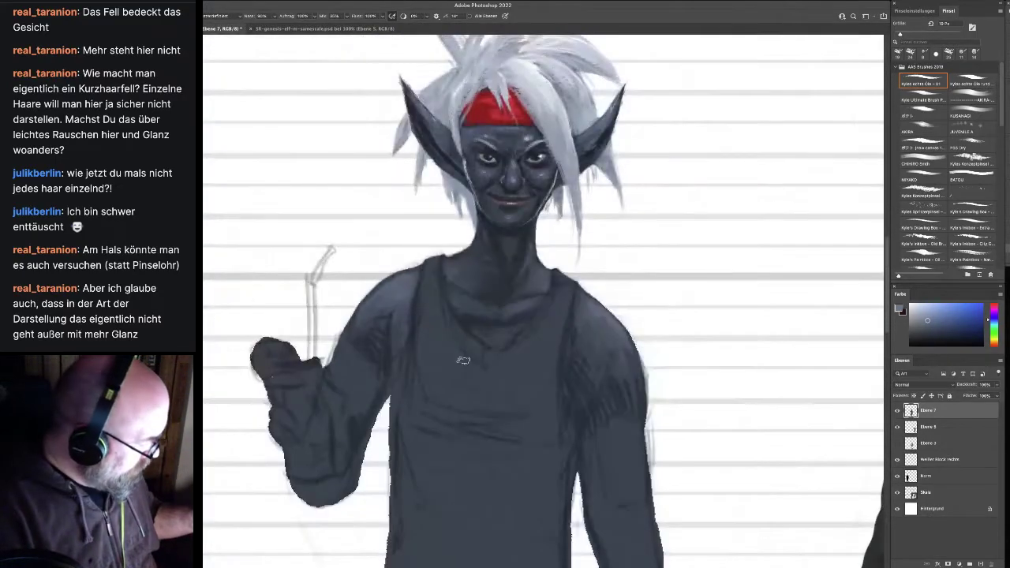
pyautogui.moveTo(608, 441)
pyautogui.mouseDown()
pyautogui.moveTo(625, 422)
pyautogui.moveTo(640, 440)
pyautogui.moveTo(616, 432)
pyautogui.moveTo(620, 445)
pyautogui.moveTo(616, 427)
pyautogui.moveTo(628, 421)
pyautogui.moveTo(619, 411)
pyautogui.moveTo(615, 429)
pyautogui.moveTo(614, 412)
pyautogui.moveTo(606, 456)
pyautogui.moveTo(632, 454)
pyautogui.moveTo(640, 440)
pyautogui.moveTo(627, 480)
pyautogui.mouseUp()
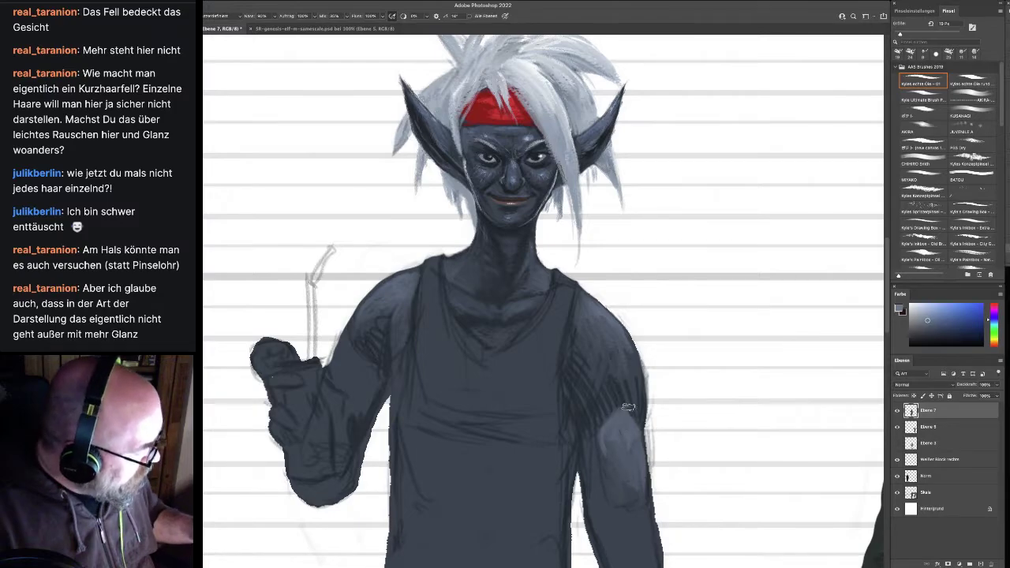
pyautogui.moveTo(359, 364)
pyautogui.mouseDown()
pyautogui.moveTo(351, 386)
pyautogui.moveTo(357, 355)
pyautogui.mouseUp()
# Paint lighter blue-grey highlights along the hanging arm's forearm, wrist and back of the hand
pyautogui.moveTo(541, 502); pyautogui.dragTo(501, 326)
pyautogui.moveTo(578, 380)
pyautogui.mouseDown()
pyautogui.moveTo(606, 385)
pyautogui.moveTo(578, 362)
pyautogui.moveTo(606, 382)
pyautogui.moveTo(593, 388)
pyautogui.moveTo(609, 366)
pyautogui.moveTo(612, 395)
pyautogui.moveTo(586, 387)
pyautogui.moveTo(569, 362)
pyautogui.moveTo(611, 427)
pyautogui.moveTo(609, 406)
pyautogui.moveTo(604, 428)
pyautogui.moveTo(596, 384)
pyautogui.mouseUp()
pyautogui.moveTo(599, 422); pyautogui.dragTo(613, 472)
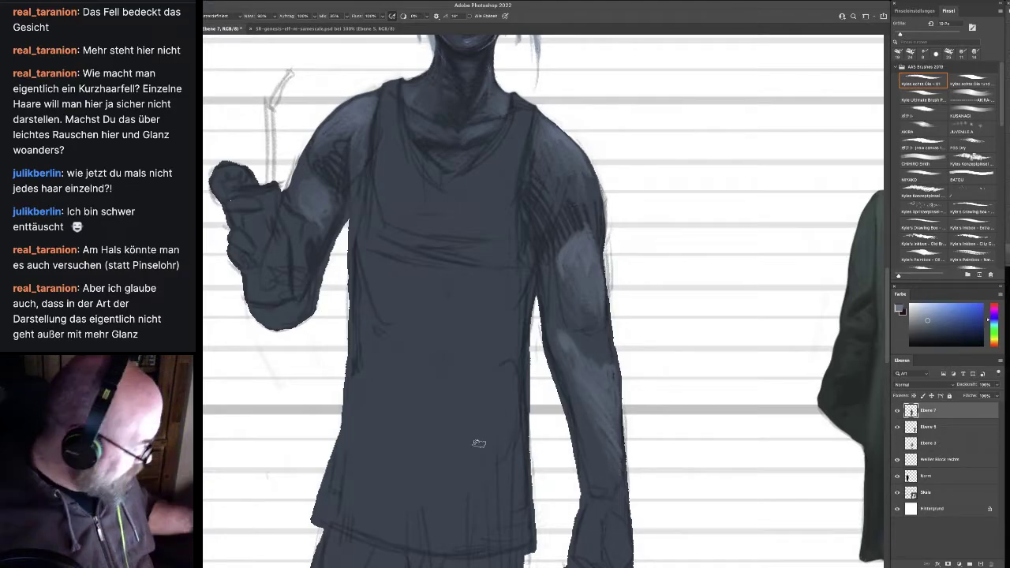
pyautogui.moveTo(519, 483); pyautogui.dragTo(497, 320)
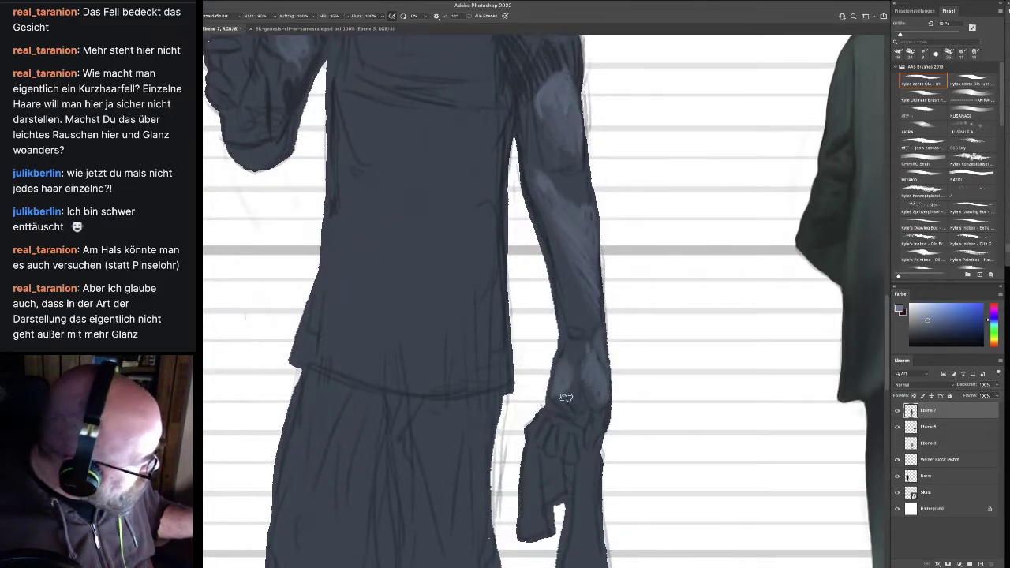
# Shade the upper arms, the hanging forearm and wrist, and the raised forearm with dark blue-grey oil strokes
pyautogui.scroll(-2, 538, 329)
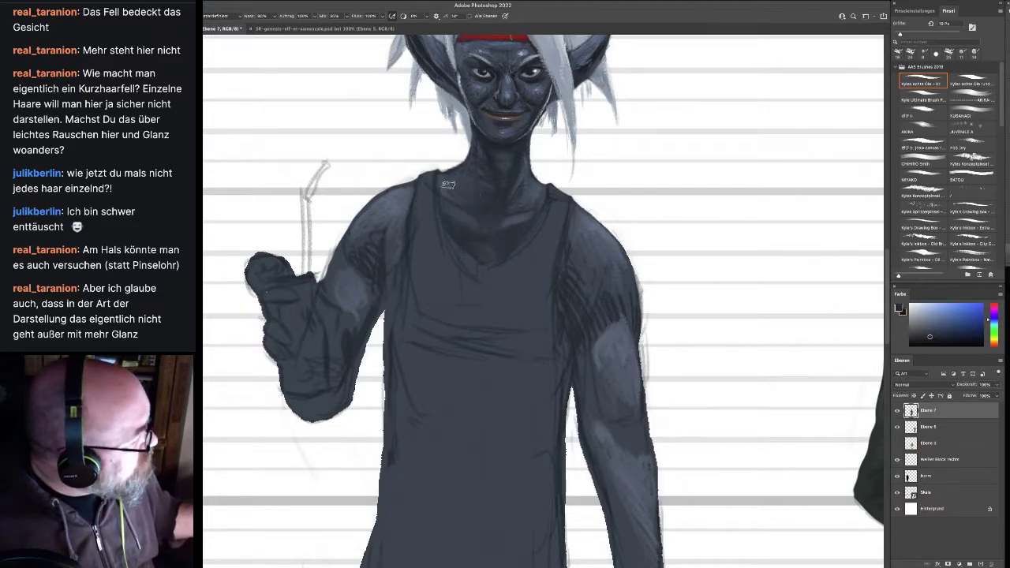
pyautogui.moveTo(575, 286); pyautogui.dragTo(597, 303)
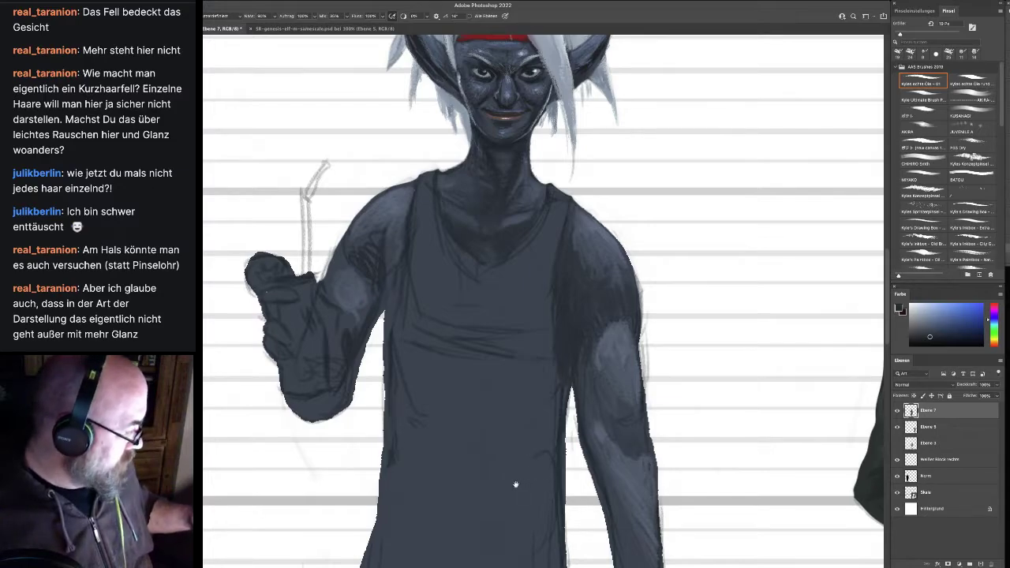
pyautogui.scroll(-3, 516, 485)
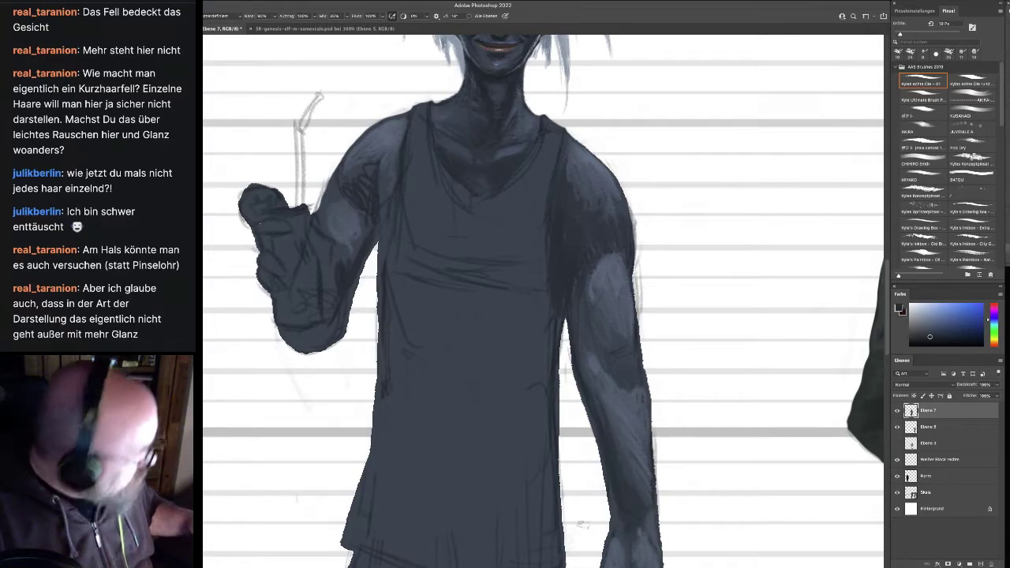
pyautogui.scroll(-9, 489, 288)
pyautogui.moveTo(480, 289); pyautogui.dragTo(485, 289)
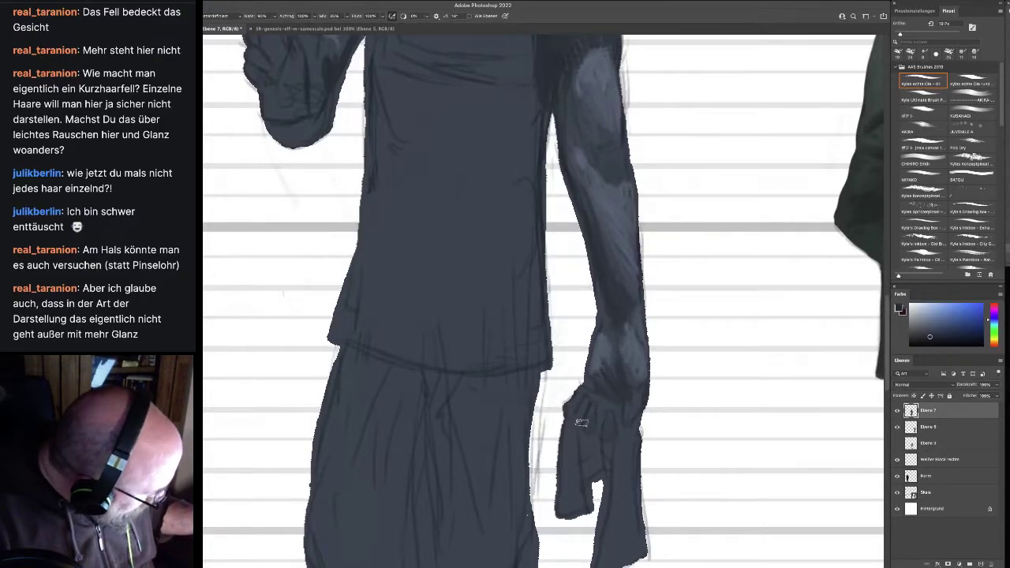
pyautogui.moveTo(365, 271); pyautogui.dragTo(570, 486)
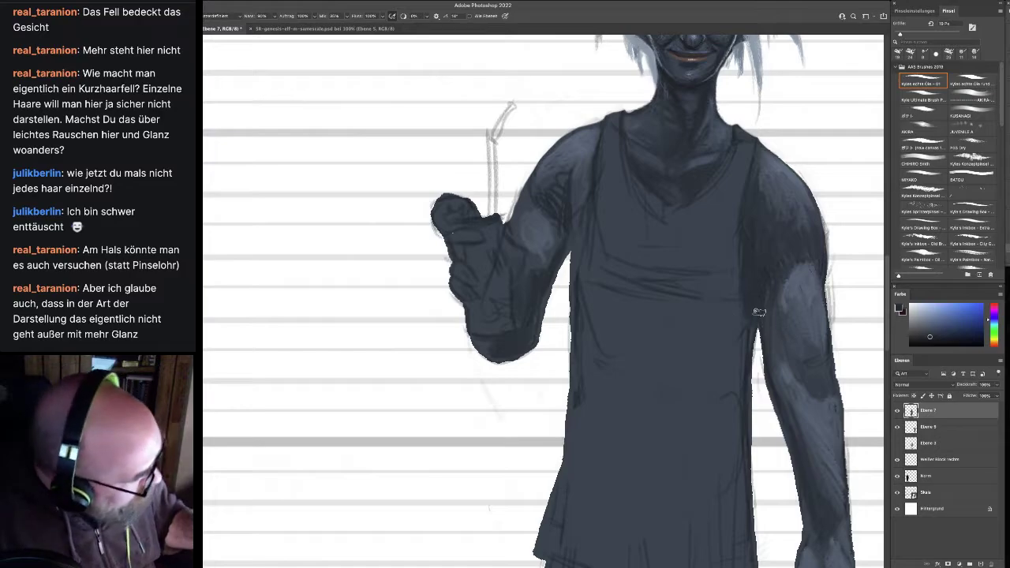
# Paint lighter blue-grey oil highlights beside the armholes and on the fingers of the raised hand
pyautogui.keyDown('alt'); pyautogui.click(809, 274); pyautogui.keyUp('alt')
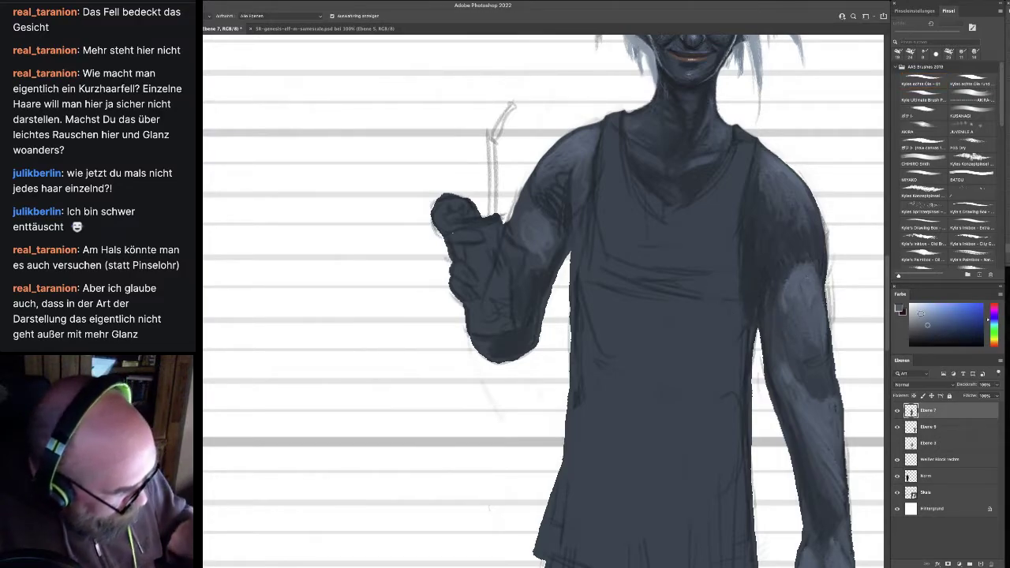
pyautogui.moveTo(922, 313); pyautogui.dragTo(921, 308)
pyautogui.press('b')
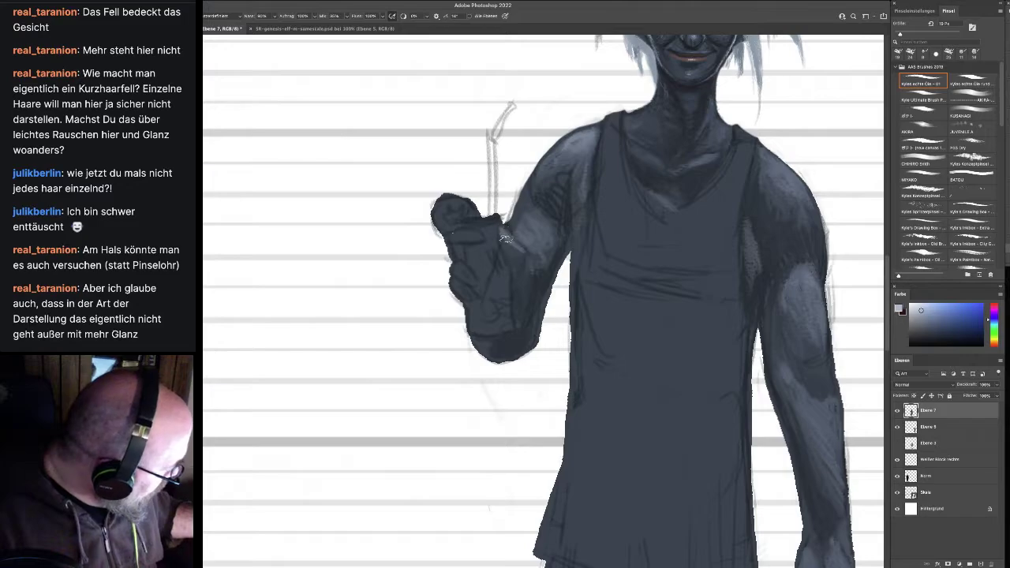
pyautogui.moveTo(462, 232)
pyautogui.mouseDown()
pyautogui.moveTo(455, 235)
pyautogui.moveTo(472, 236)
pyautogui.moveTo(451, 237)
pyautogui.moveTo(469, 269)
pyautogui.mouseUp()
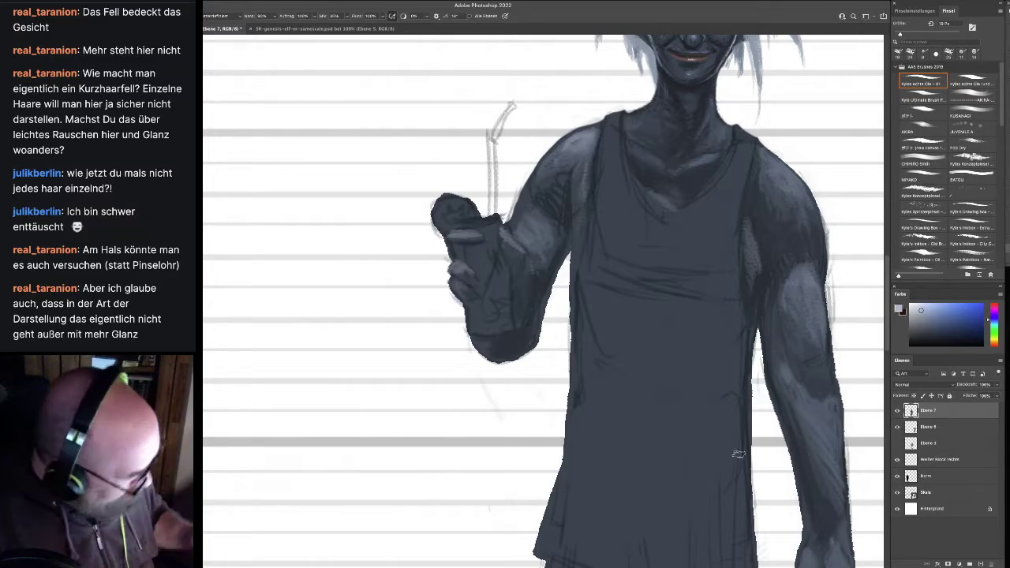
# Paint short fur-like oil strokes on the shoulders and upper arms in a lightened blue-grey sampled from the forehead
pyautogui.moveTo(724, 479); pyautogui.dragTo(668, 303)
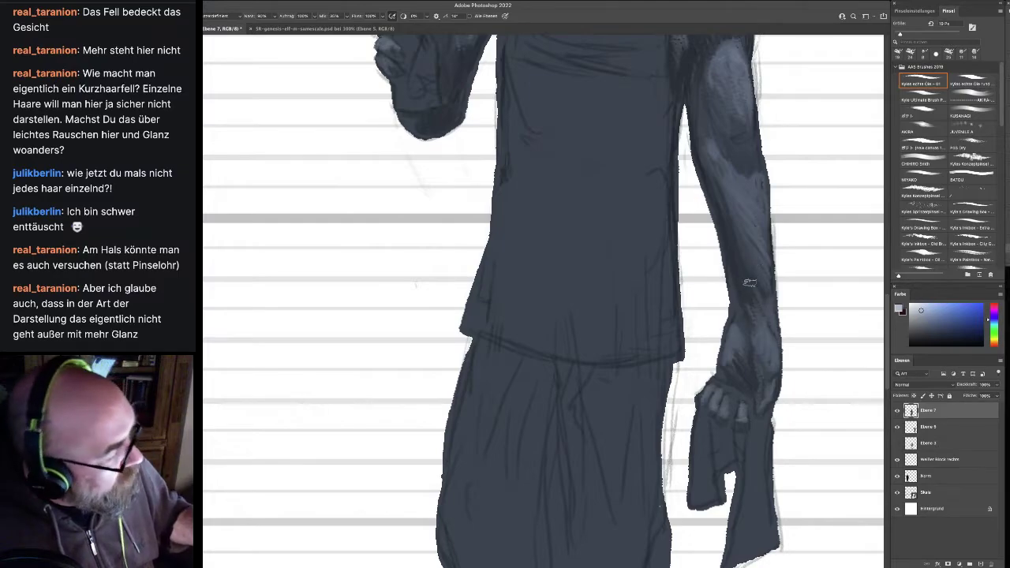
pyautogui.moveTo(586, 219); pyautogui.dragTo(609, 368)
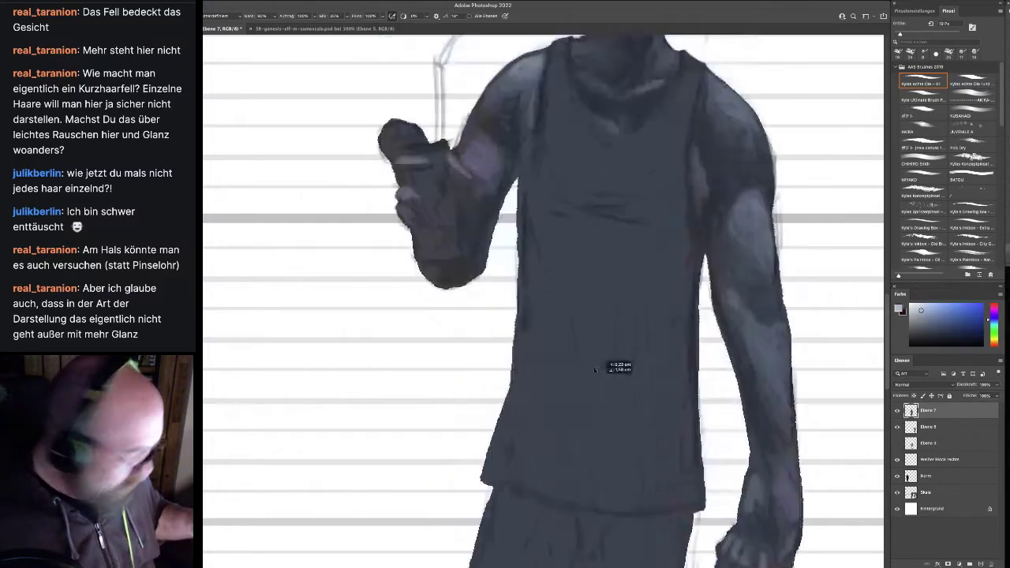
pyautogui.moveTo(596, 233); pyautogui.dragTo(614, 424)
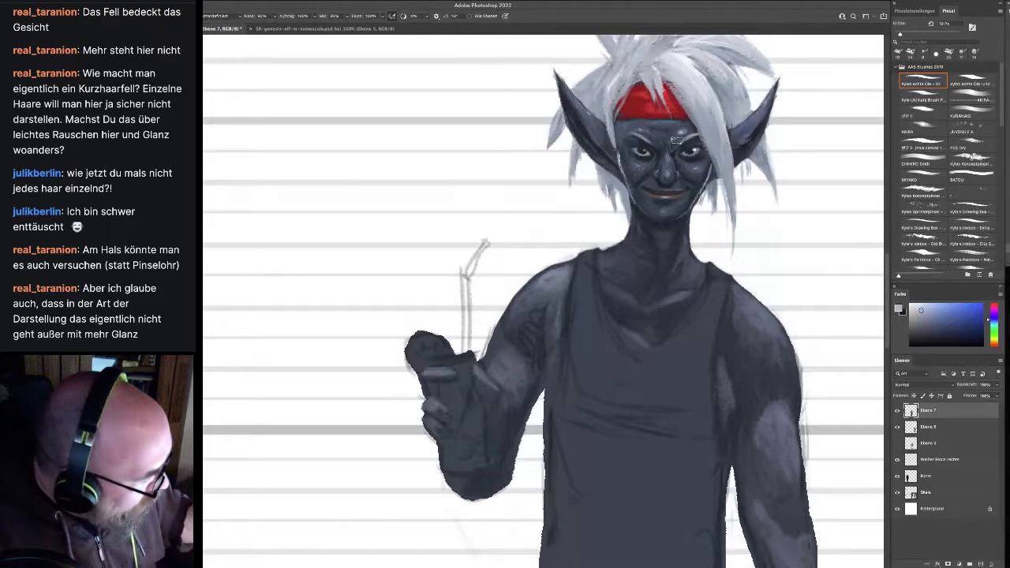
pyautogui.press('i')
pyautogui.click(684, 129)
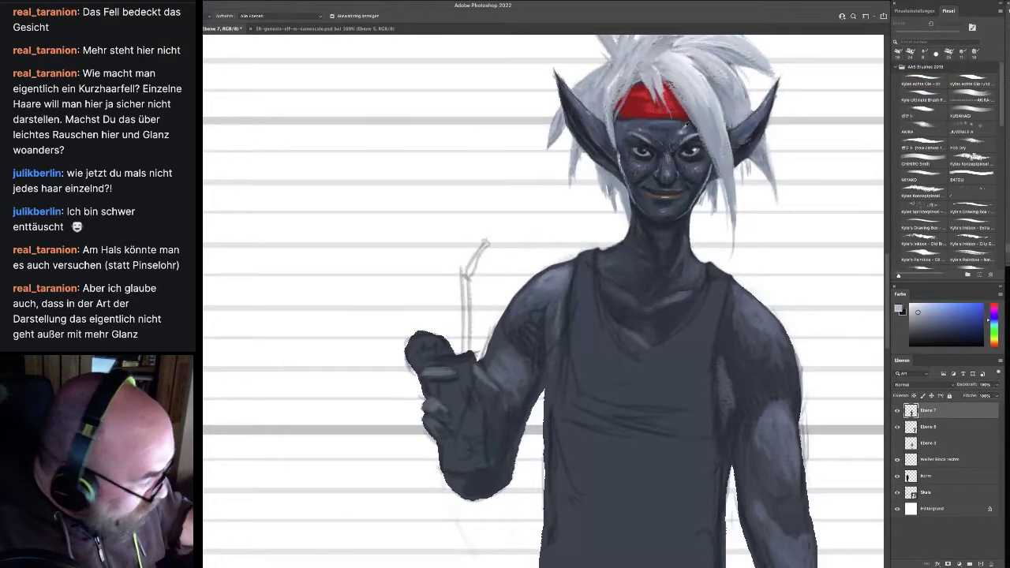
pyautogui.press('b')
pyautogui.click(915, 306)
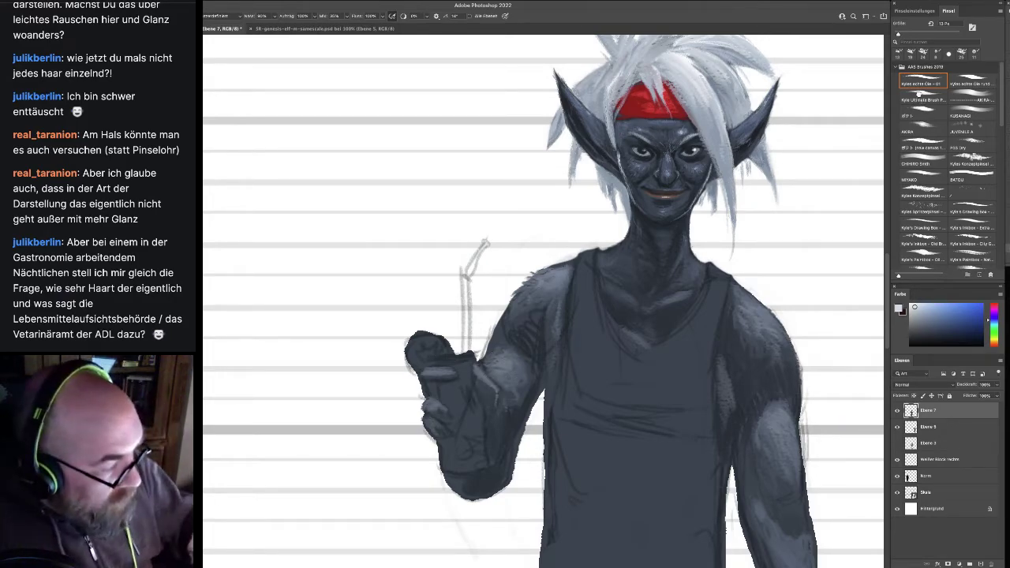
# Add fine light grey highlights to the neck, collarbones, shoulders, raised arm and its fingers with the 12 px Kyle Ultimate brush
pyautogui.click(922, 99)
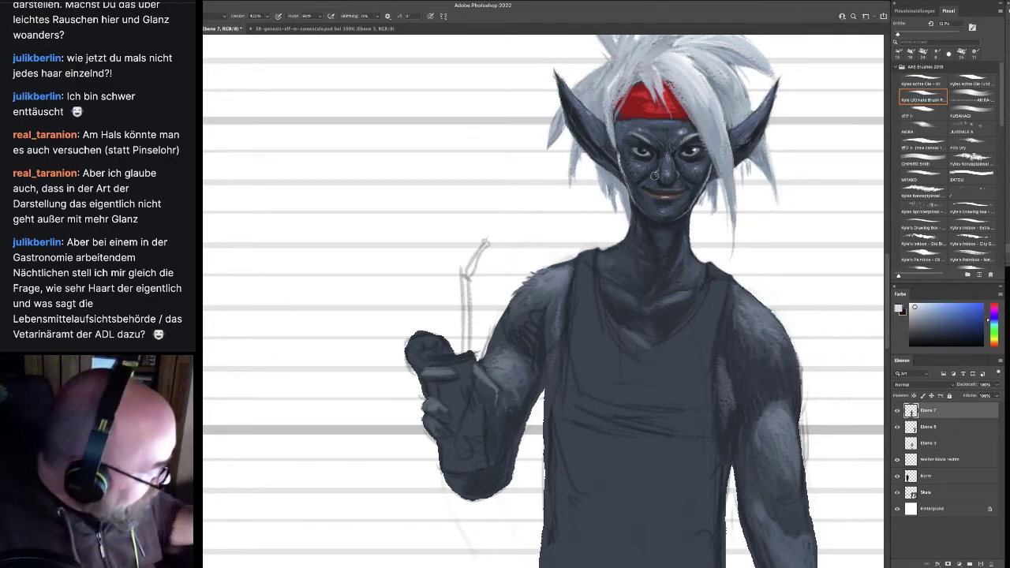
pyautogui.keyDown('alt'); pyautogui.click(684, 126); pyautogui.keyUp('alt')
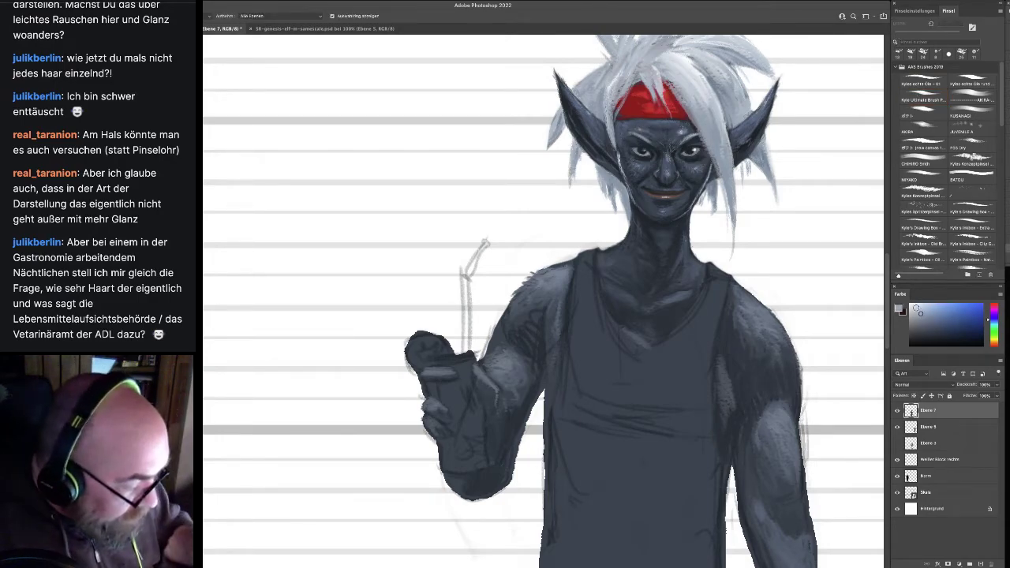
pyautogui.click(919, 307)
pyautogui.press('b')
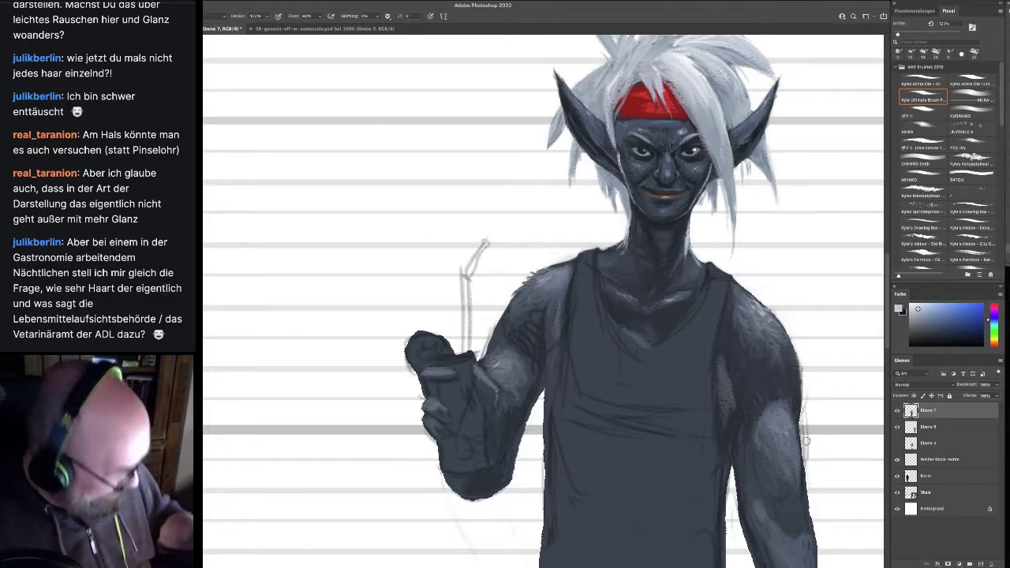
pyautogui.moveTo(805, 472)
pyautogui.mouseDown()
pyautogui.moveTo(798, 366)
pyautogui.moveTo(802, 409)
pyautogui.moveTo(793, 343)
pyautogui.moveTo(762, 304)
pyautogui.mouseUp()
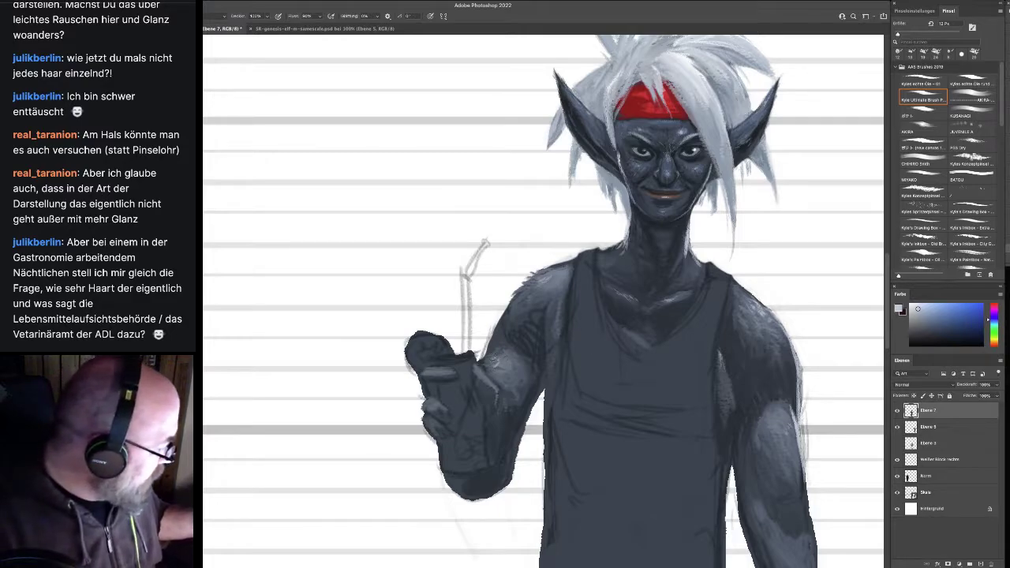
pyautogui.moveTo(504, 309); pyautogui.dragTo(489, 352)
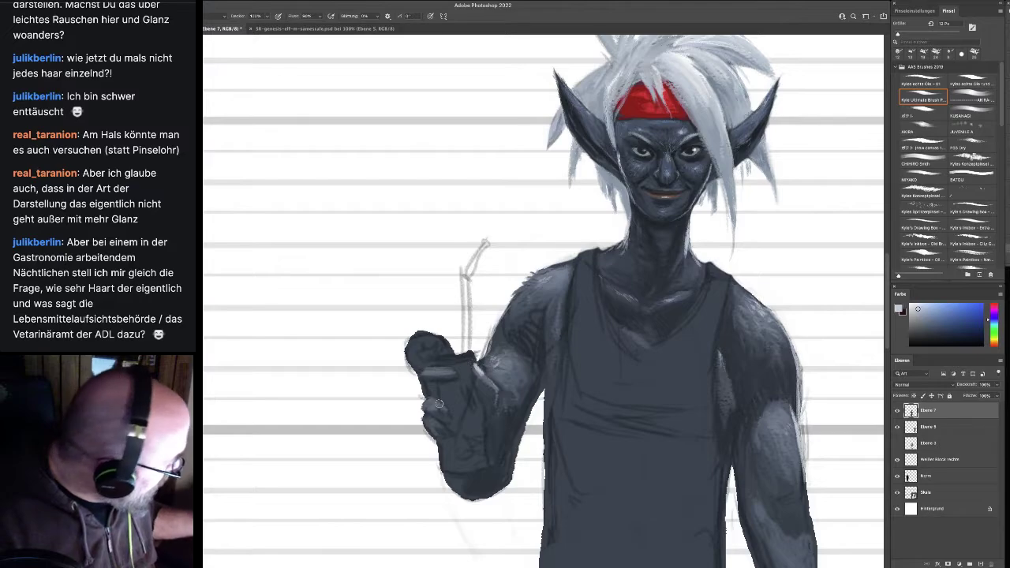
pyautogui.moveTo(441, 411); pyautogui.dragTo(450, 418)
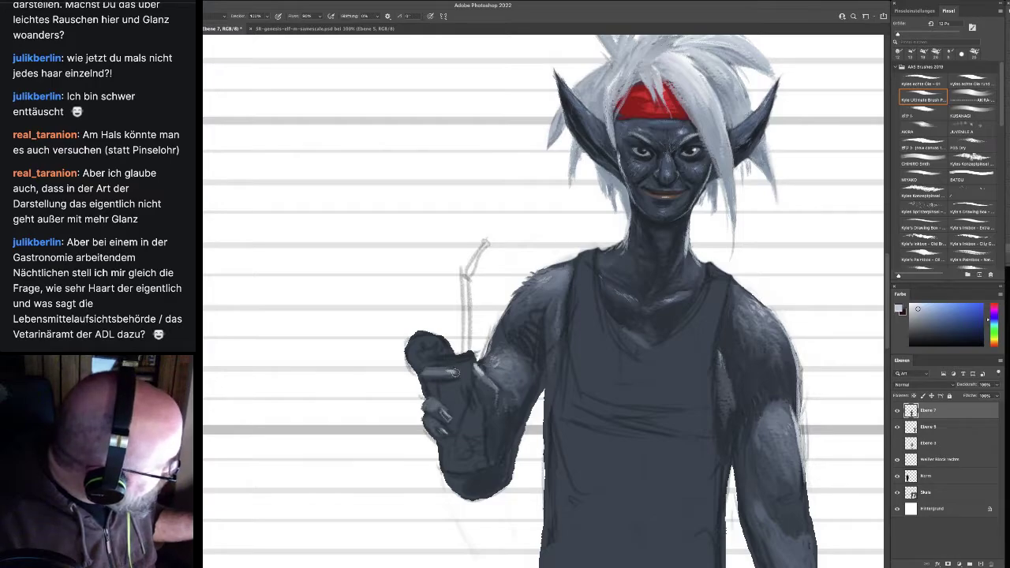
# Paint fine light fur strokes along the hanging arm's forearm and wrist and highlight its fingers
pyautogui.scroll(-5, 568, 239)
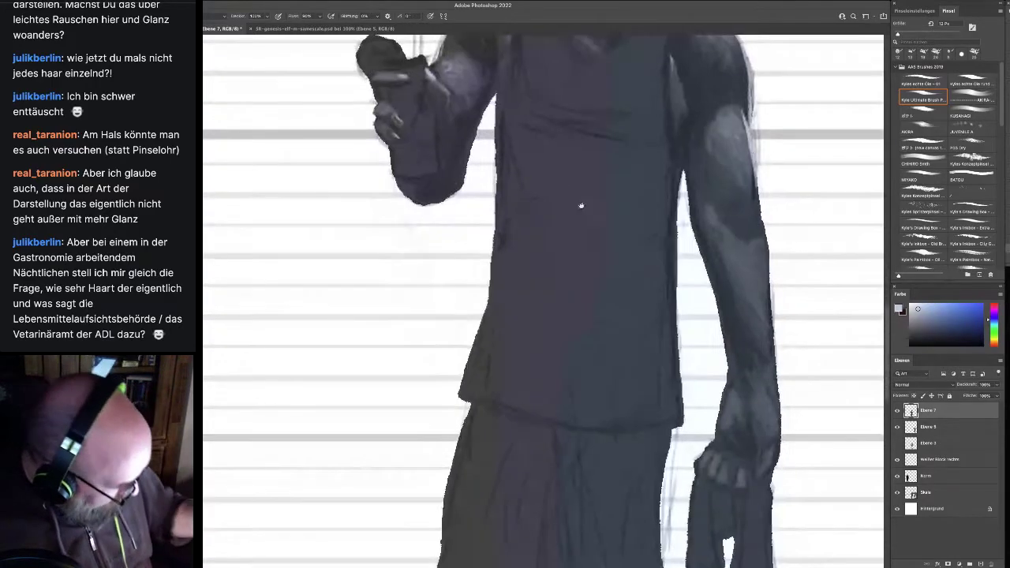
pyautogui.moveTo(766, 474); pyautogui.dragTo(762, 480)
pyautogui.moveTo(778, 443); pyautogui.dragTo(773, 463)
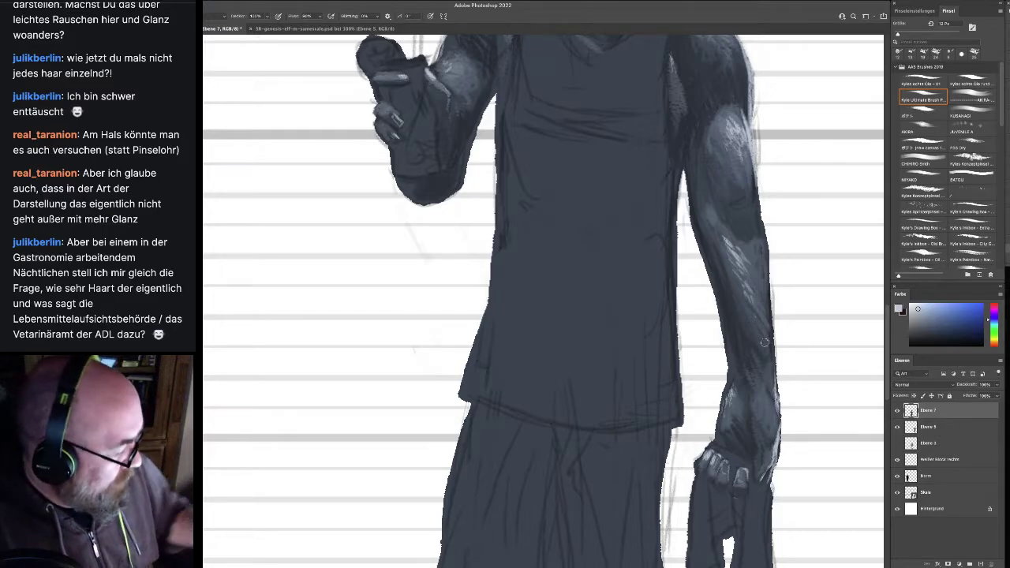
pyautogui.moveTo(772, 402); pyautogui.dragTo(765, 383)
# Soften the fur highlights on the hanging arm's elbow and forearm with a 37 px blending brush
pyautogui.click(924, 115)
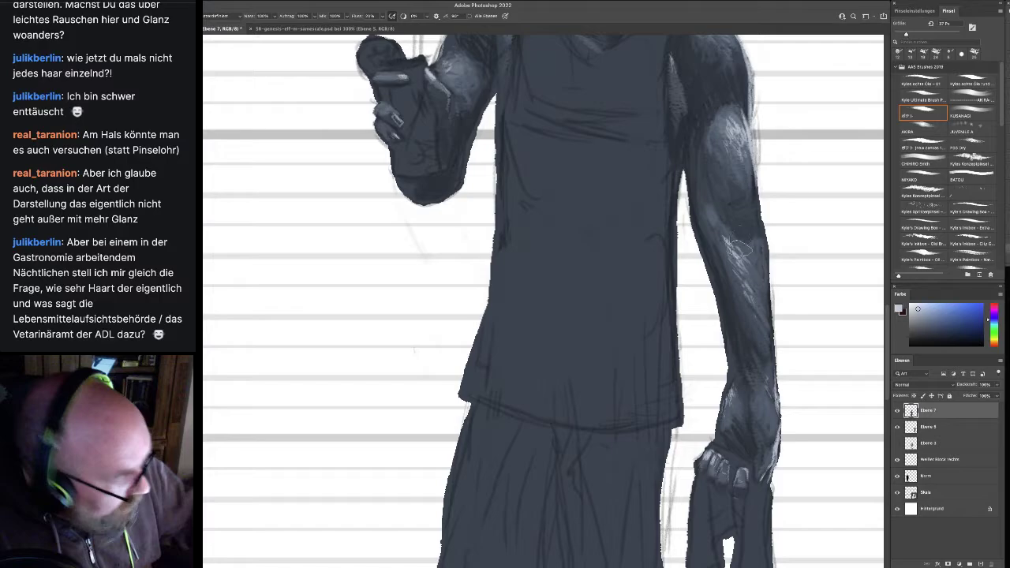
pyautogui.moveTo(741, 249); pyautogui.dragTo(742, 288)
pyautogui.press('super+z')
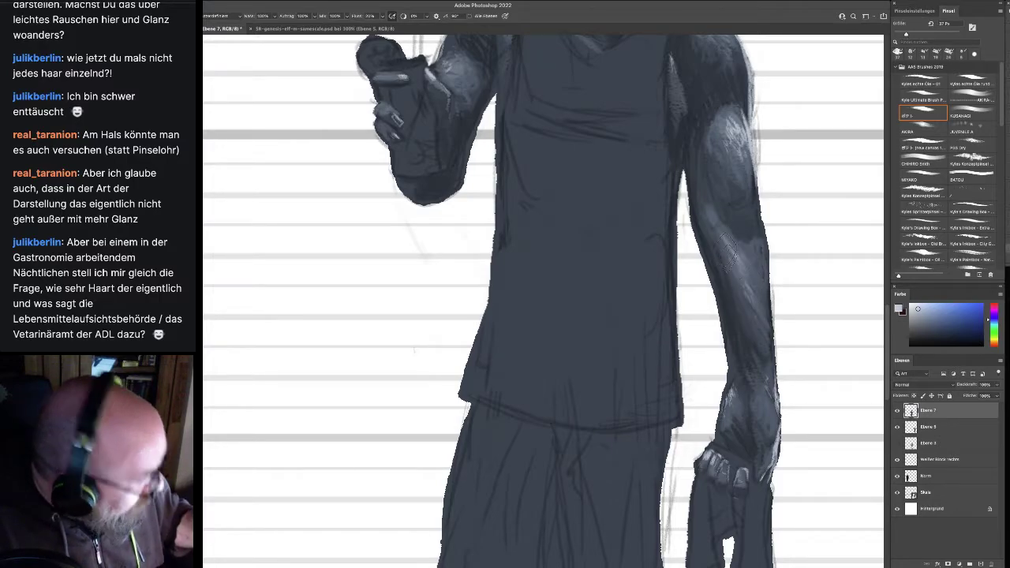
pyautogui.moveTo(720, 134)
pyautogui.mouseDown()
pyautogui.moveTo(739, 126)
pyautogui.moveTo(730, 123)
pyautogui.moveTo(742, 130)
pyautogui.moveTo(728, 136)
pyautogui.mouseUp()
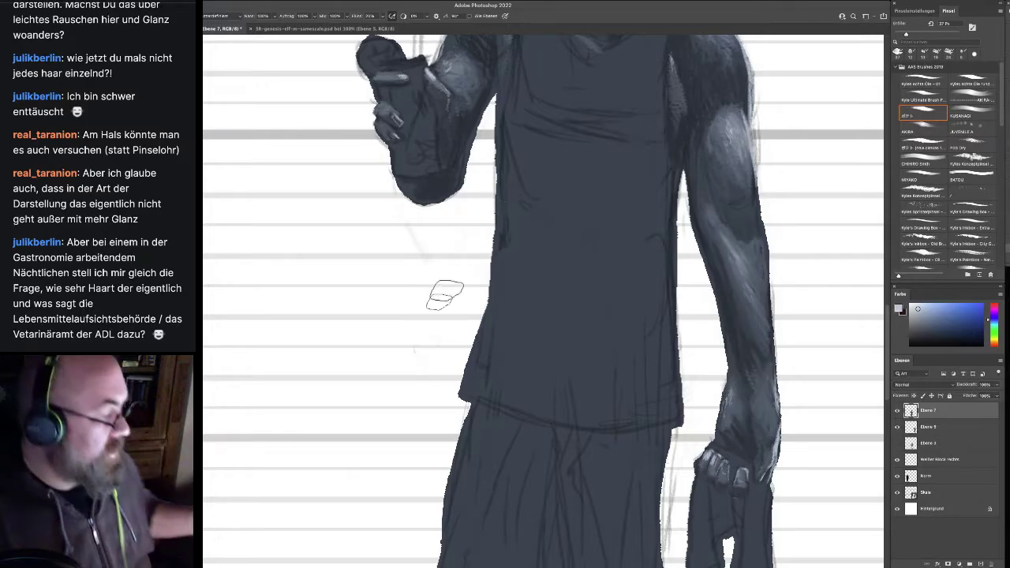
# Shade the hanging upper arm and shoulder with the 37 px oil brush in dark blue-grey sampled from the arm
pyautogui.scroll(5, 513, 347)
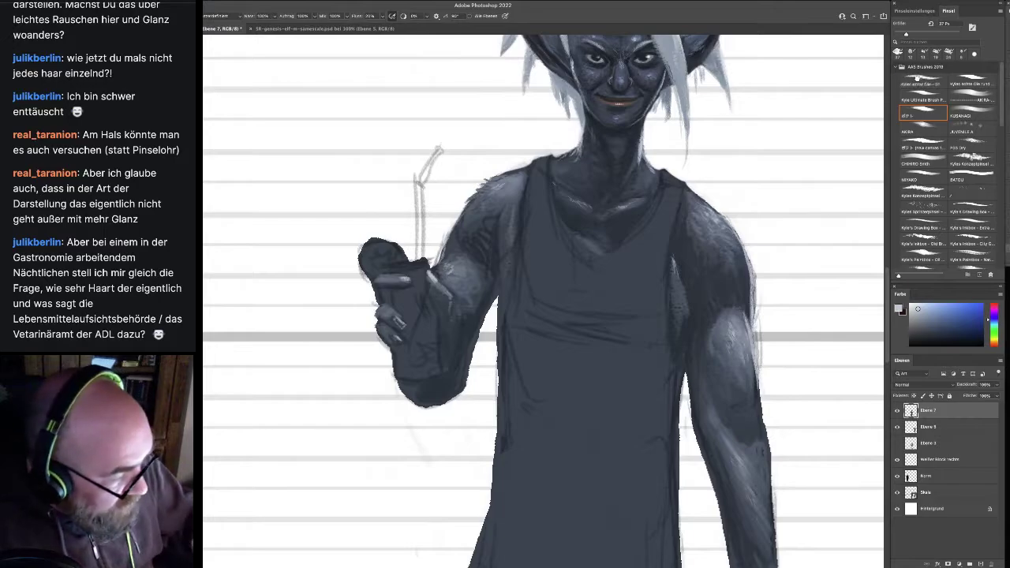
pyautogui.click(922, 83)
pyautogui.press('i')
pyautogui.click(712, 312)
pyautogui.press('b')
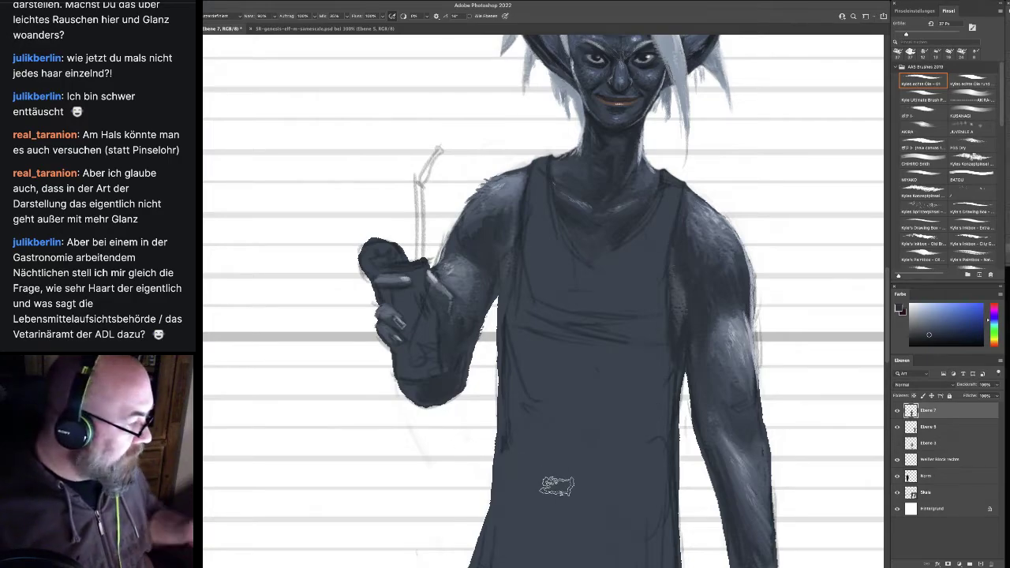
# Paint thin strands along the long forelock with the Kyle Ultimate brush at 9 px in grey sampled from the hair
pyautogui.scroll(5, 557, 488)
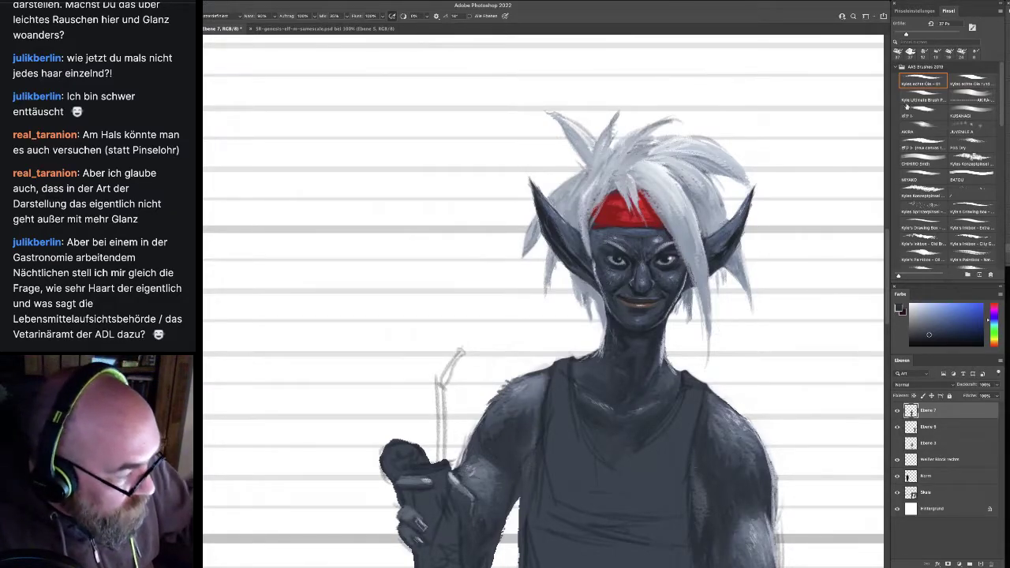
pyautogui.click(911, 100)
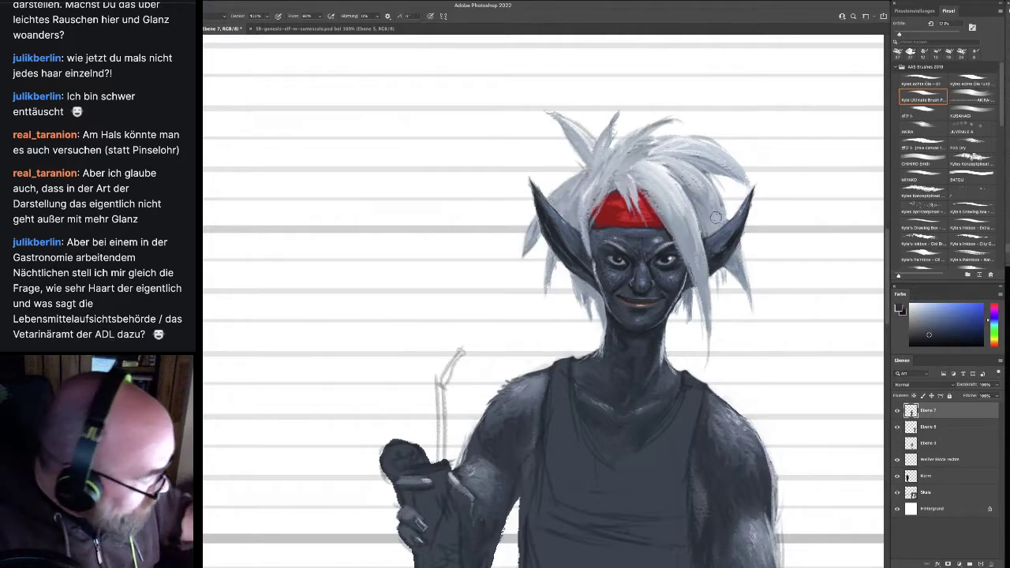
pyautogui.keyDown('alt'); pyautogui.click(691, 207); pyautogui.keyUp('alt')
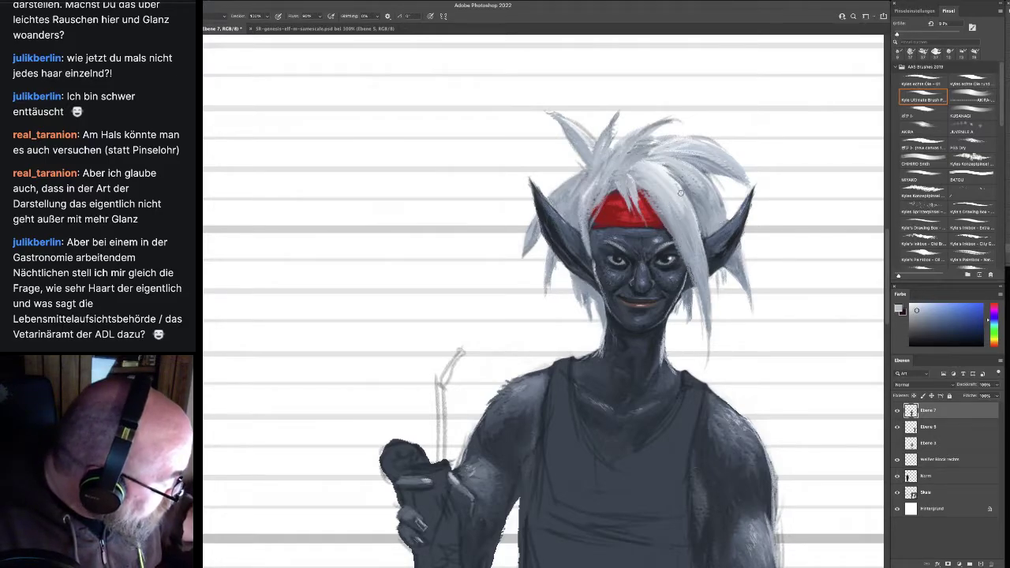
pyautogui.moveTo(698, 224); pyautogui.dragTo(708, 299)
pyautogui.moveTo(701, 239); pyautogui.dragTo(708, 278)
pyautogui.moveTo(689, 204); pyautogui.dragTo(707, 276)
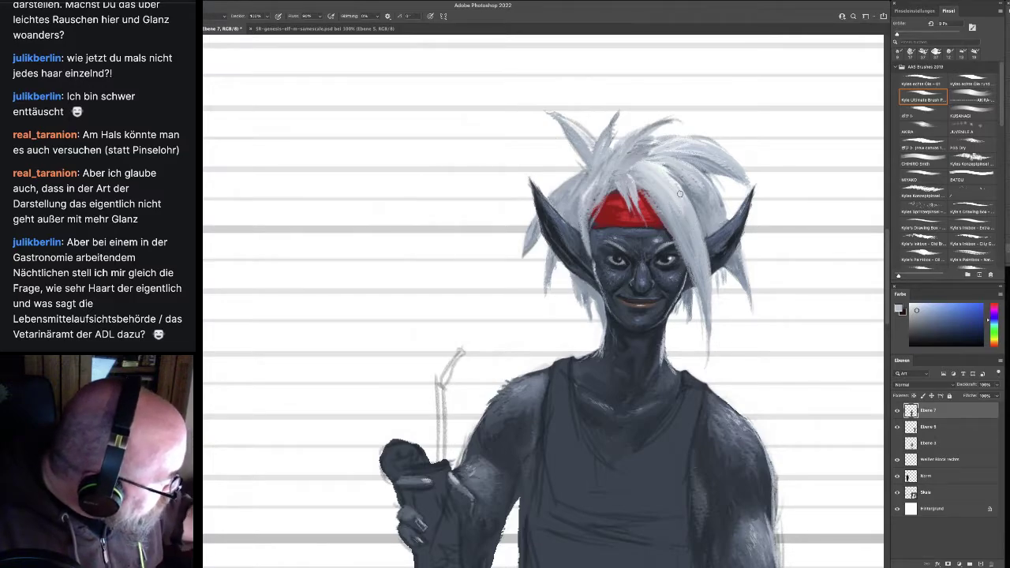
# Add fine strands to the forelock and the spiky hair tips on top of the head in grey sampled from the hair
pyautogui.press('i')
pyautogui.click(706, 293)
pyautogui.press('b')
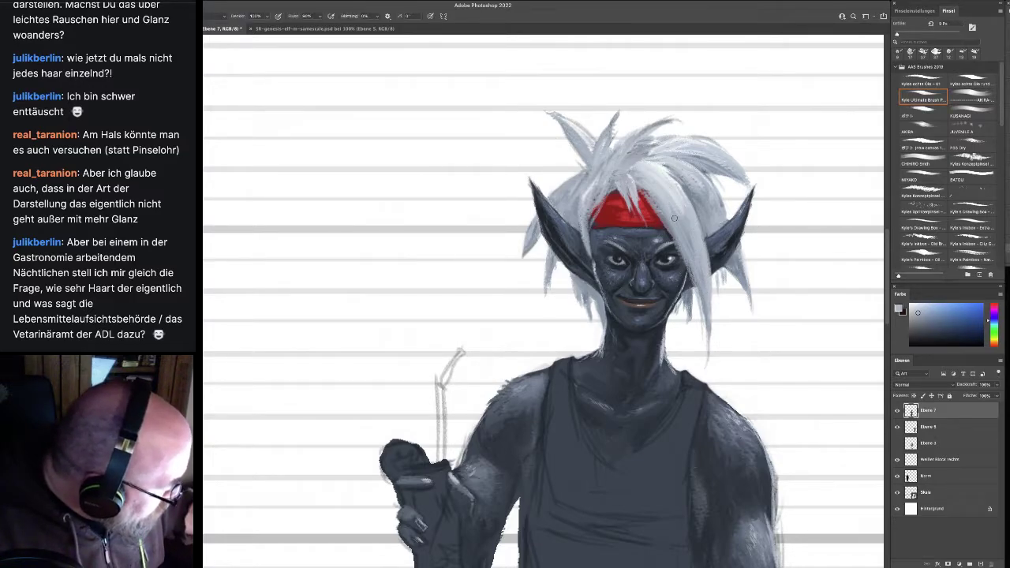
pyautogui.moveTo(683, 202)
pyautogui.mouseDown()
pyautogui.moveTo(652, 174)
pyautogui.moveTo(680, 188)
pyautogui.mouseUp()
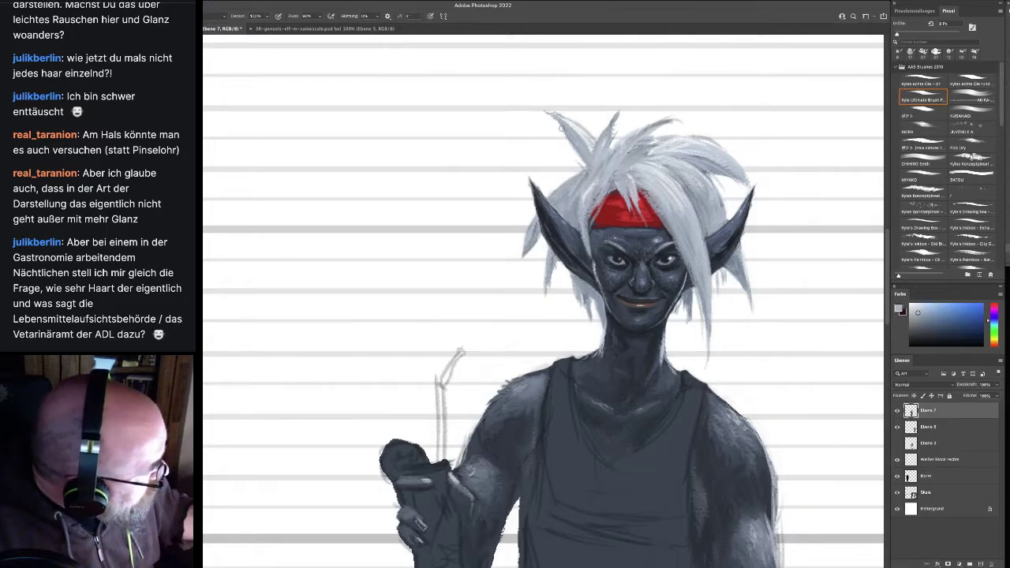
pyautogui.moveTo(607, 136); pyautogui.dragTo(632, 107)
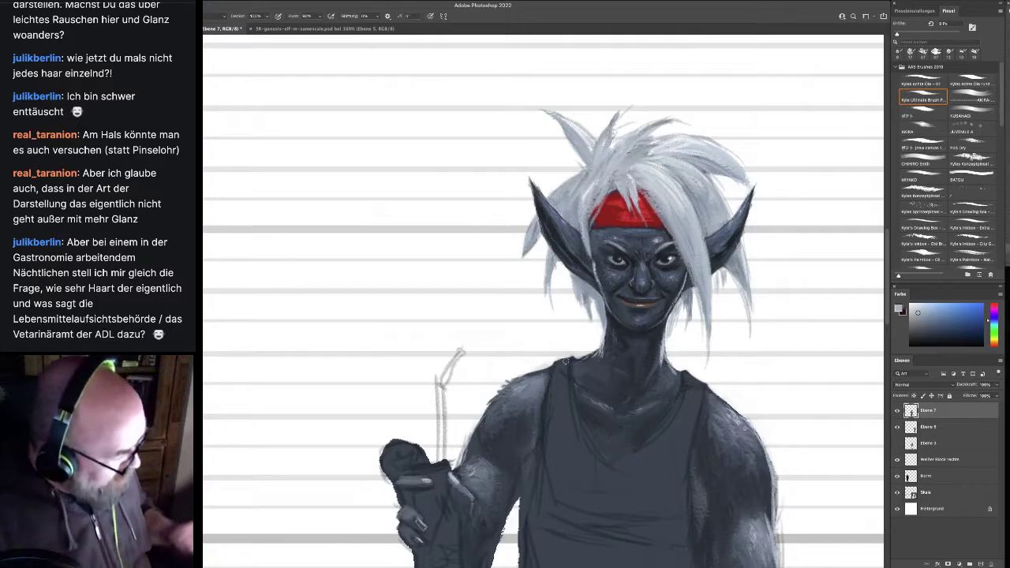
# Move the dark-skinned figure up the height chart until its feet stand on the 000 line
pyautogui.scroll(-5, 496, 474)
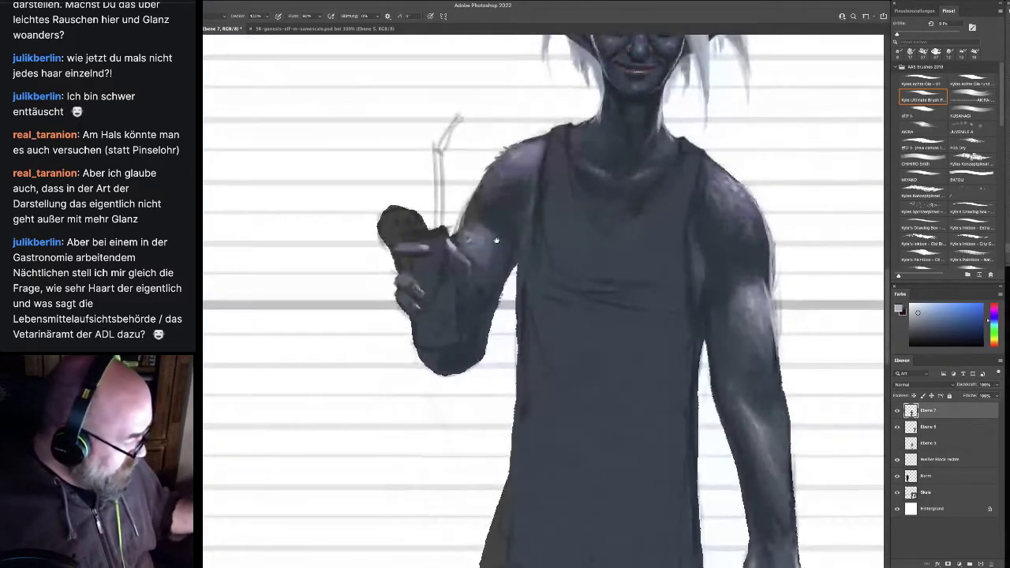
pyautogui.hotkey('ctrl', '0')
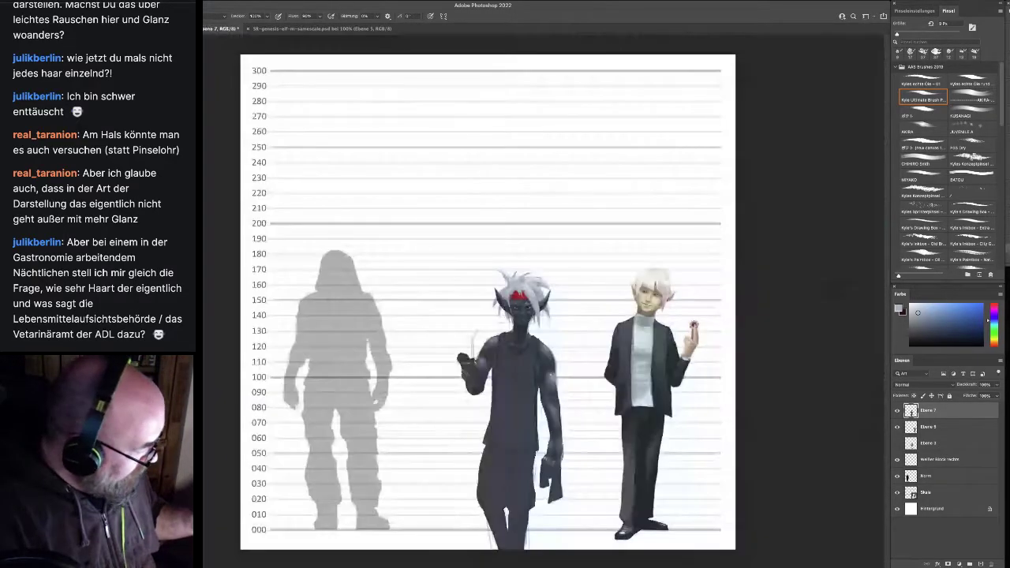
pyautogui.hotkey('ctrl', '1')
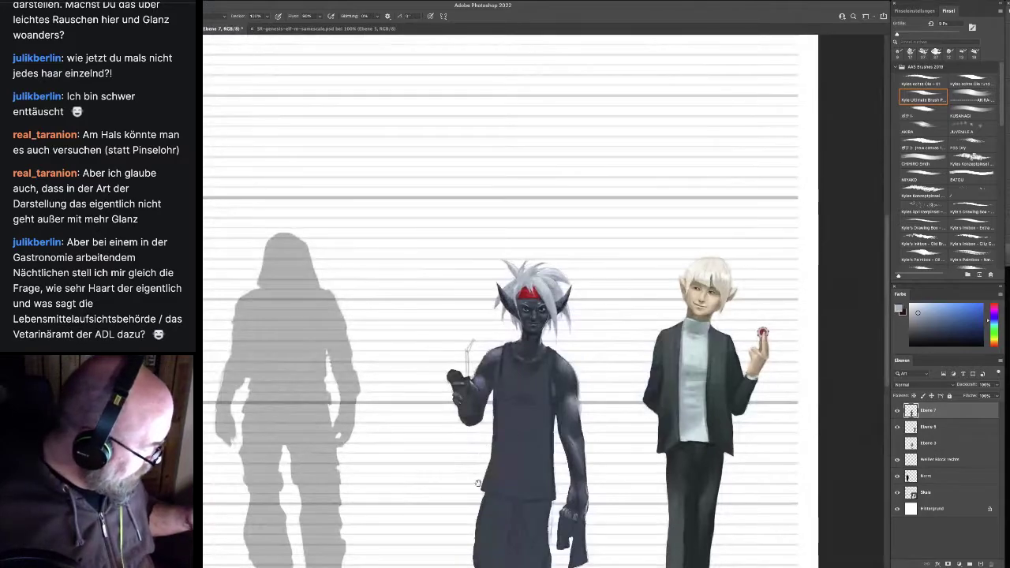
pyautogui.moveTo(479, 481); pyautogui.dragTo(577, 349)
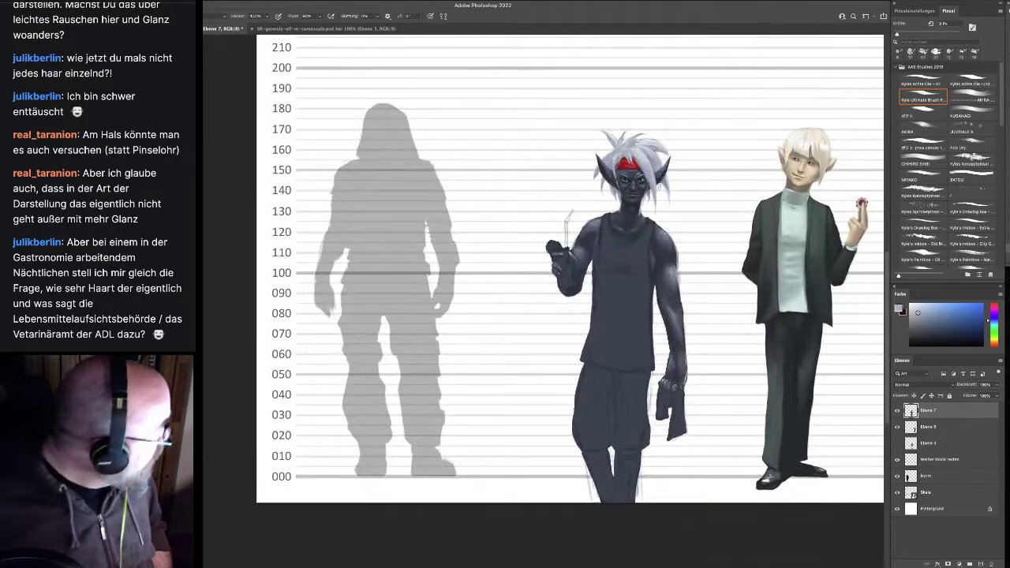
pyautogui.press('v')
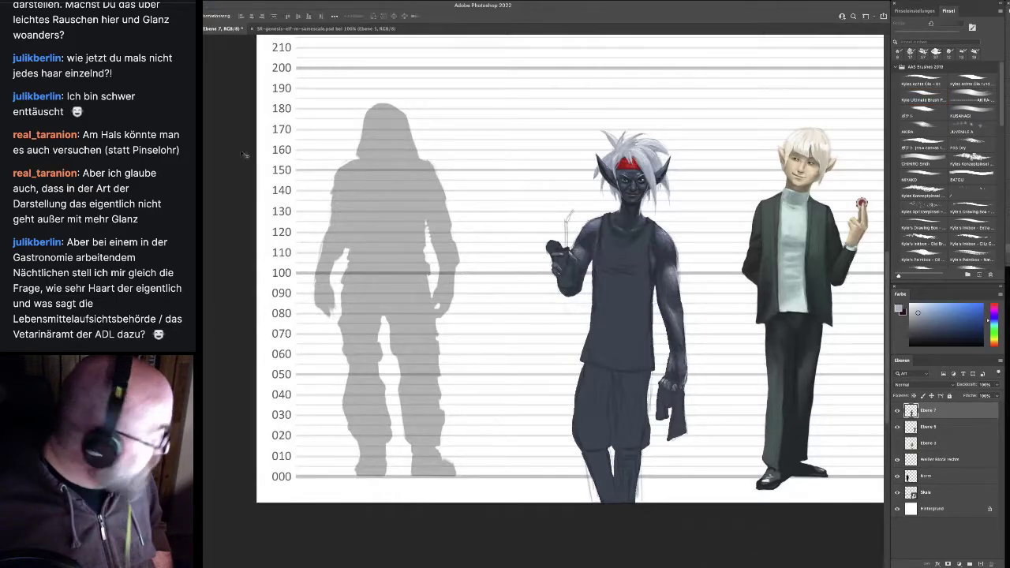
pyautogui.moveTo(618, 349); pyautogui.dragTo(619, 299)
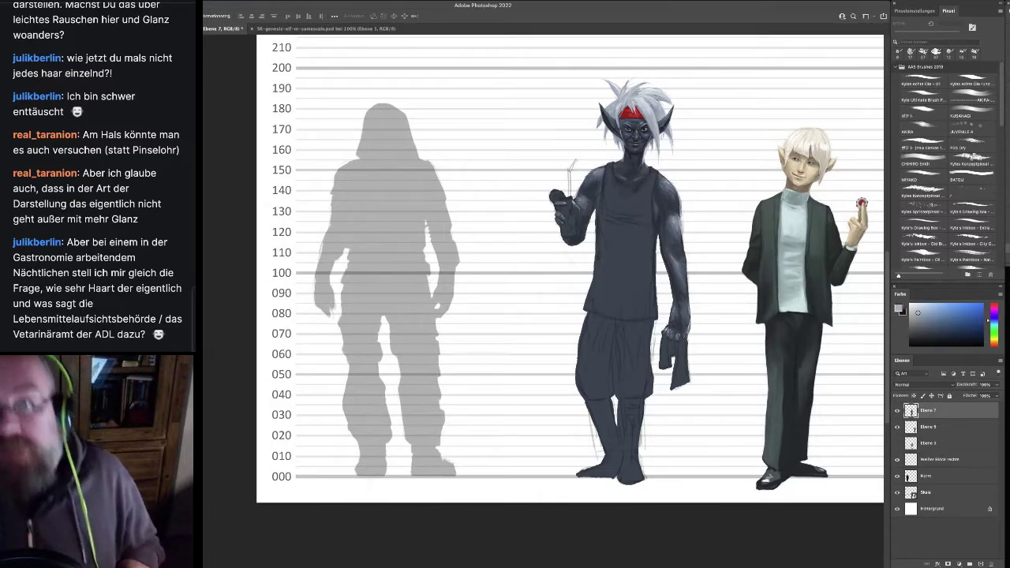
pyautogui.press('super+Tab')
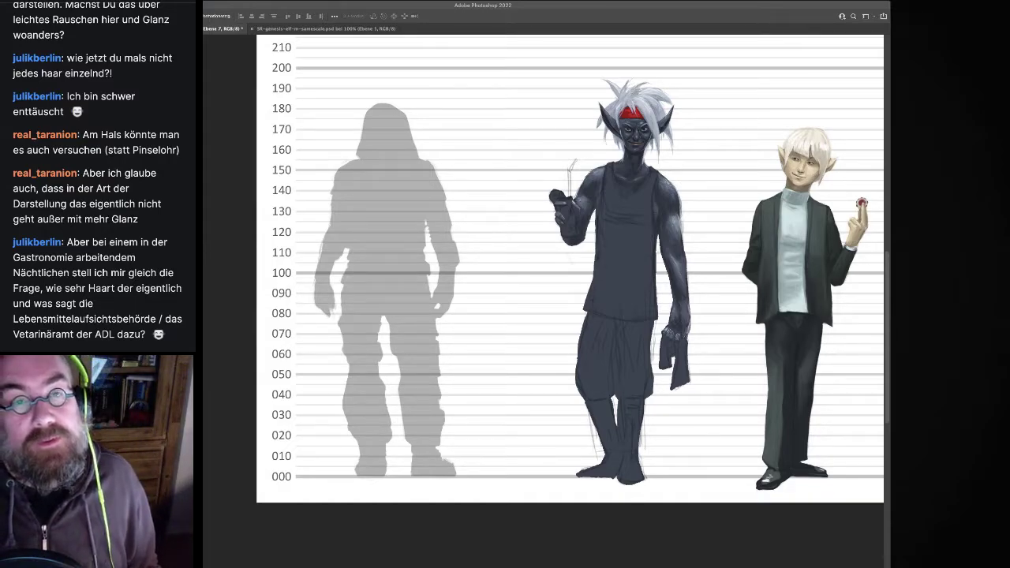
# Switch to the SR LOGOS ADS folder in Finder, show its files as icons, and look through the logo and advertisement thumbnails
pyautogui.moveTo(1009, 102); pyautogui.dragTo(652, 39)
pyautogui.press('super+1')
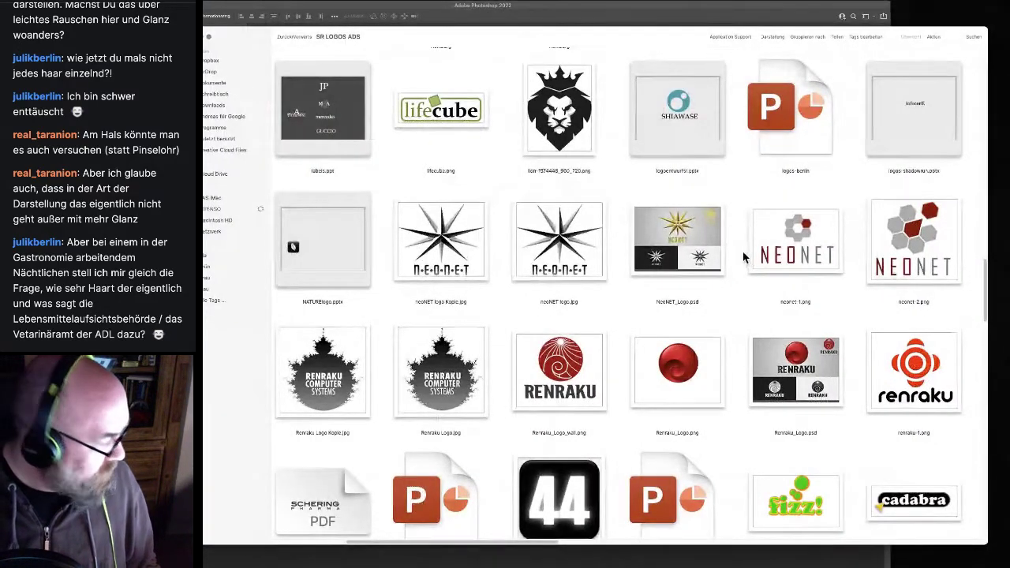
pyautogui.scroll(-3, 872, 289)
pyautogui.scroll(-4, 791, 289)
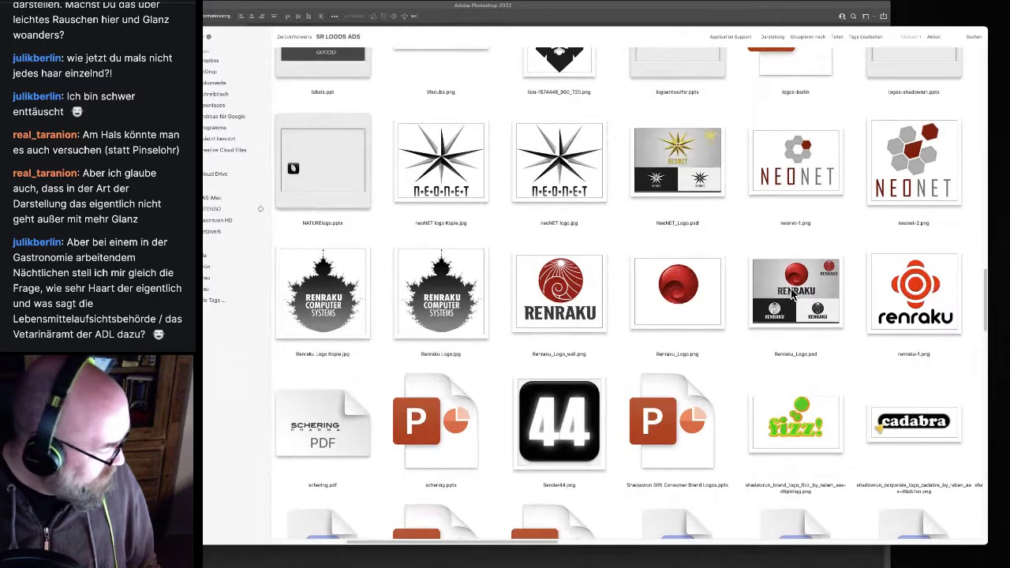
pyautogui.scroll(-5, 793, 294)
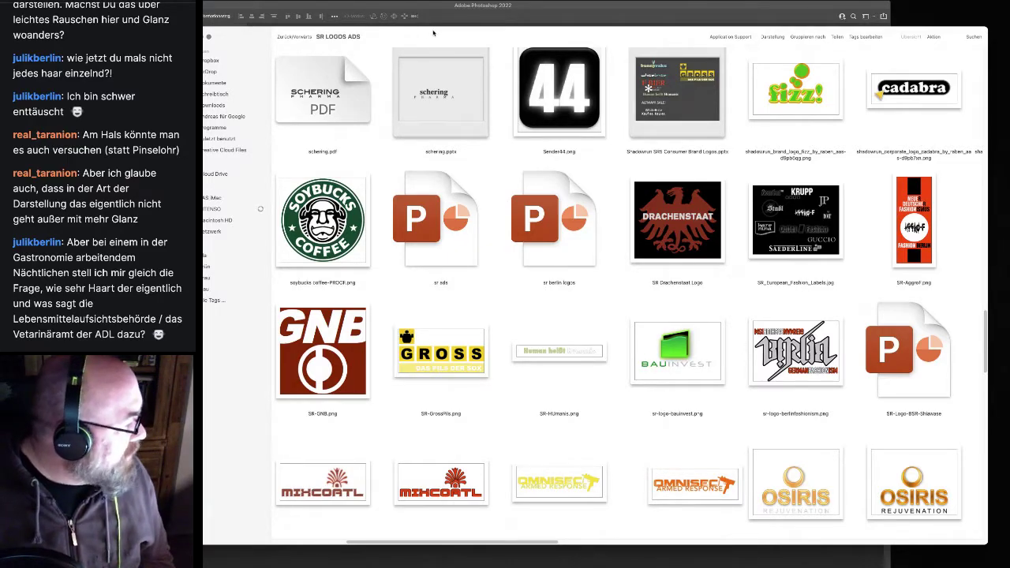
pyautogui.moveTo(434, 34)
pyautogui.mouseDown()
pyautogui.moveTo(487, 27)
pyautogui.moveTo(426, 42)
pyautogui.mouseUp()
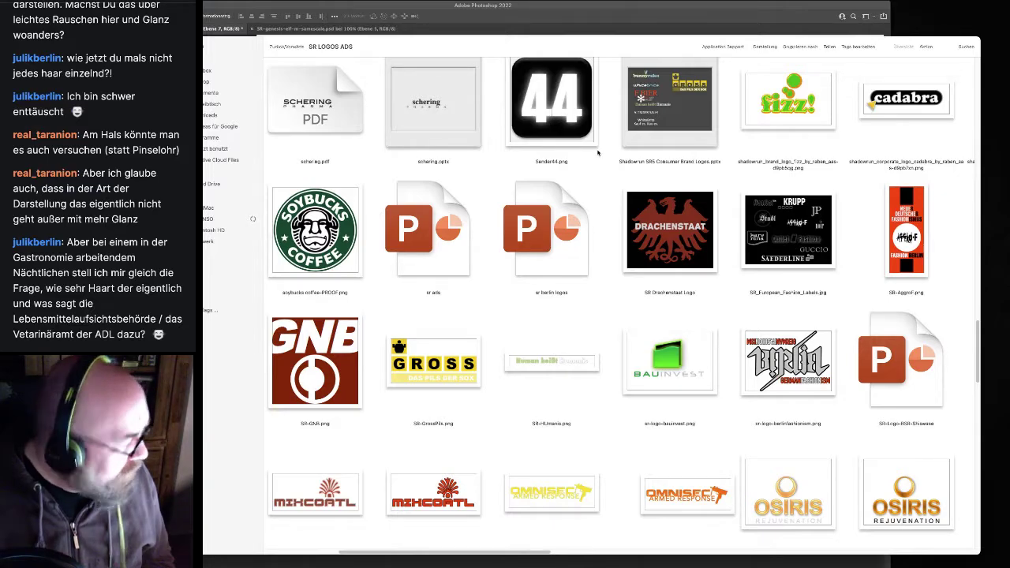
pyautogui.scroll(-5, 597, 152)
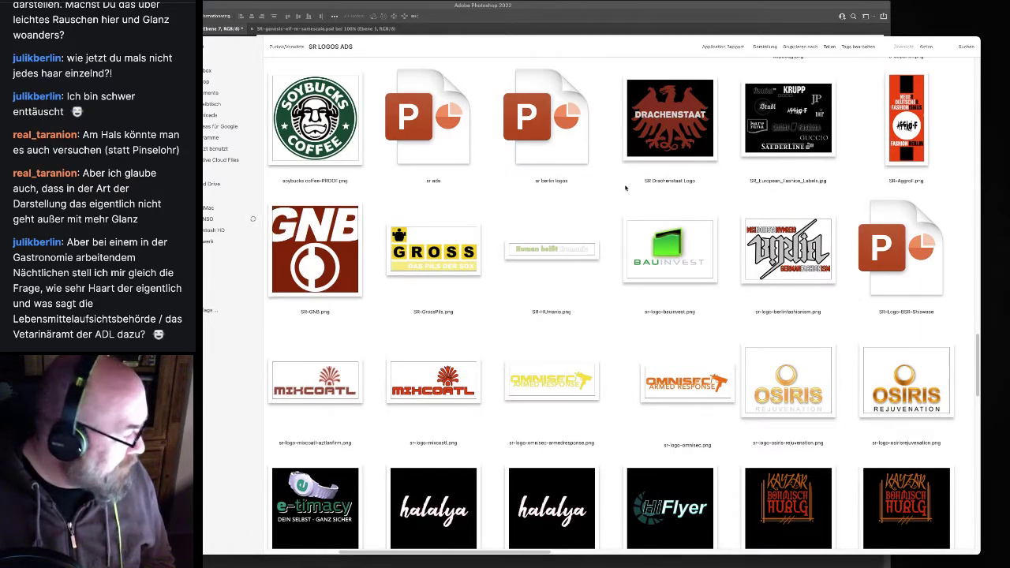
pyautogui.scroll(-15, 626, 187)
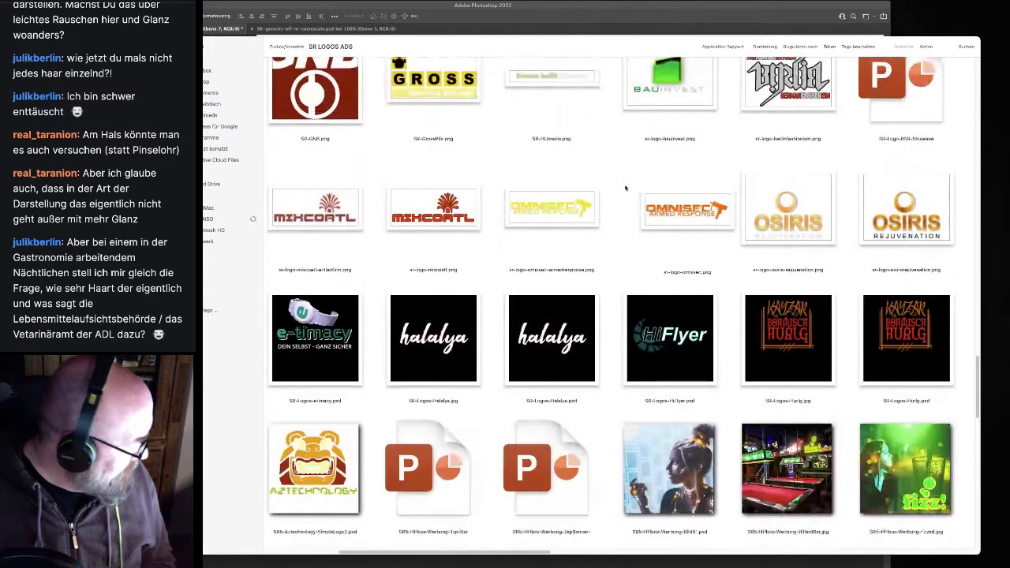
pyautogui.scroll(-5, 625, 187)
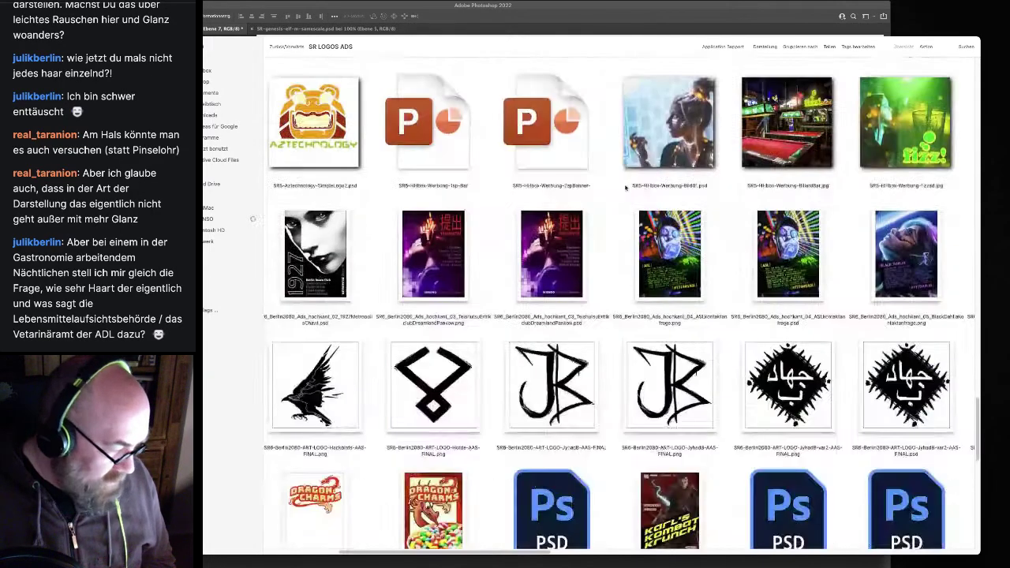
pyautogui.scroll(-4, 626, 187)
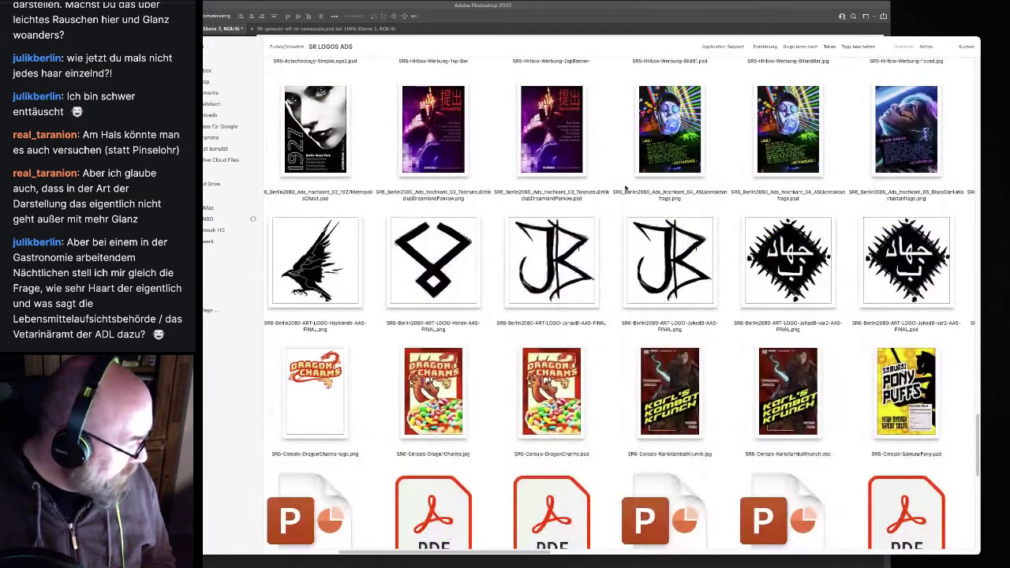
pyautogui.scroll(-10, 625, 187)
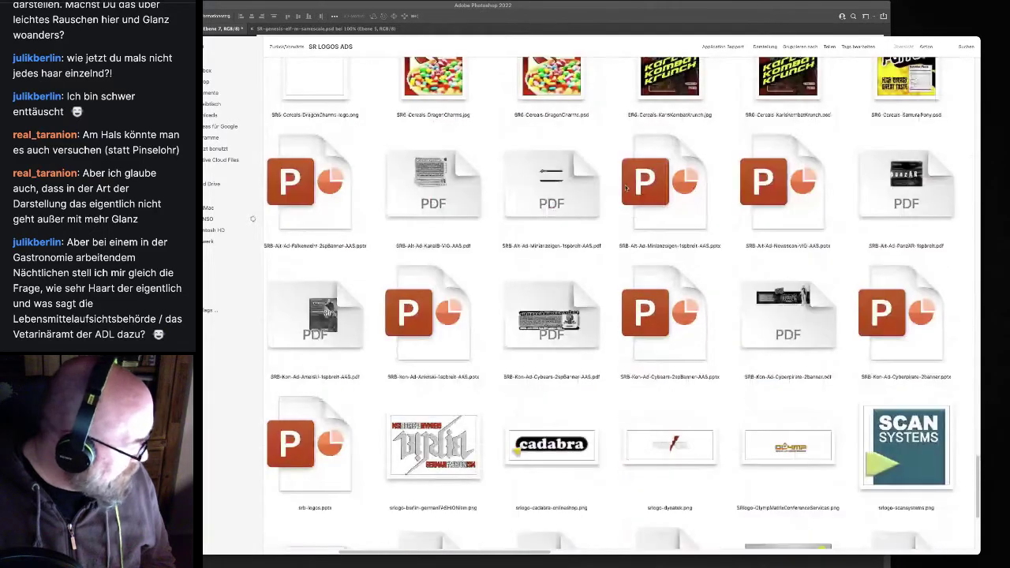